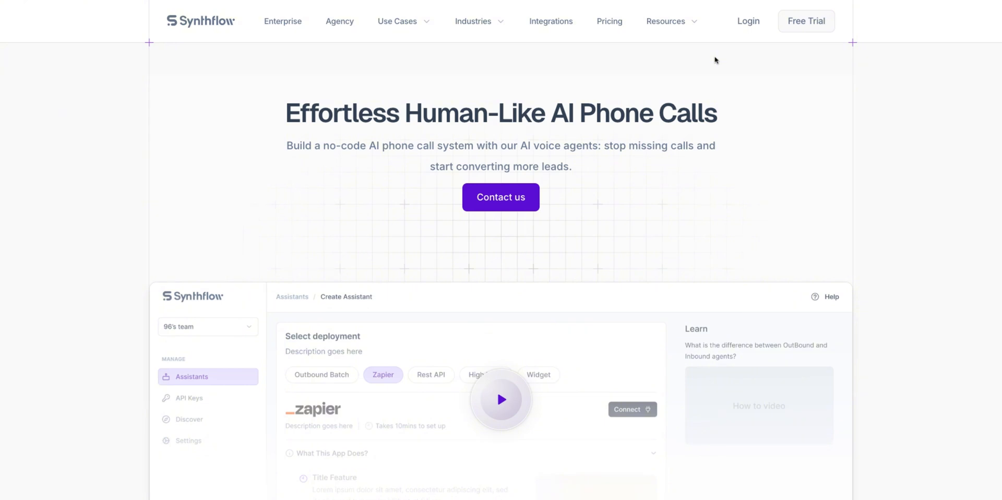
Step: Log in to the Synthflow account to reach the Assistants dashboard
click(748, 23)
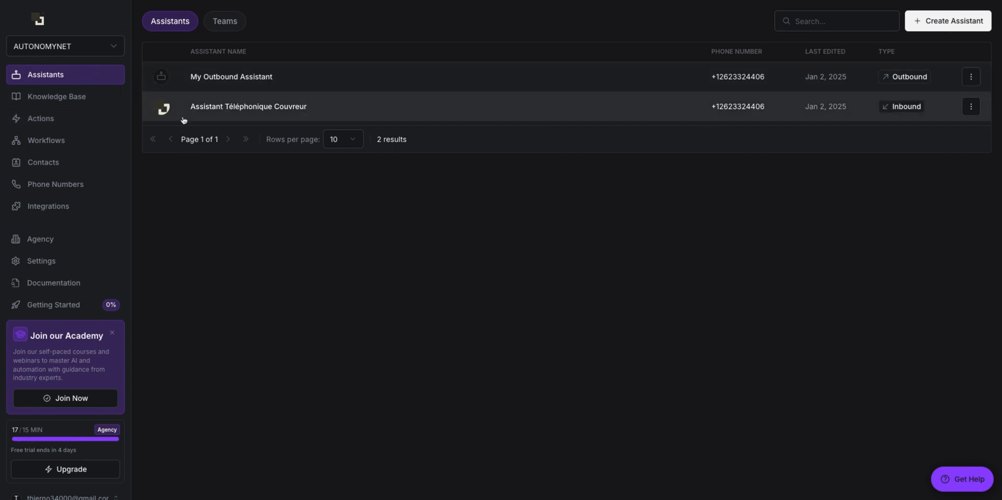
Step: Browse the Knowledge Base, Actions and Workflows pages in the sidebar
click(95, 96)
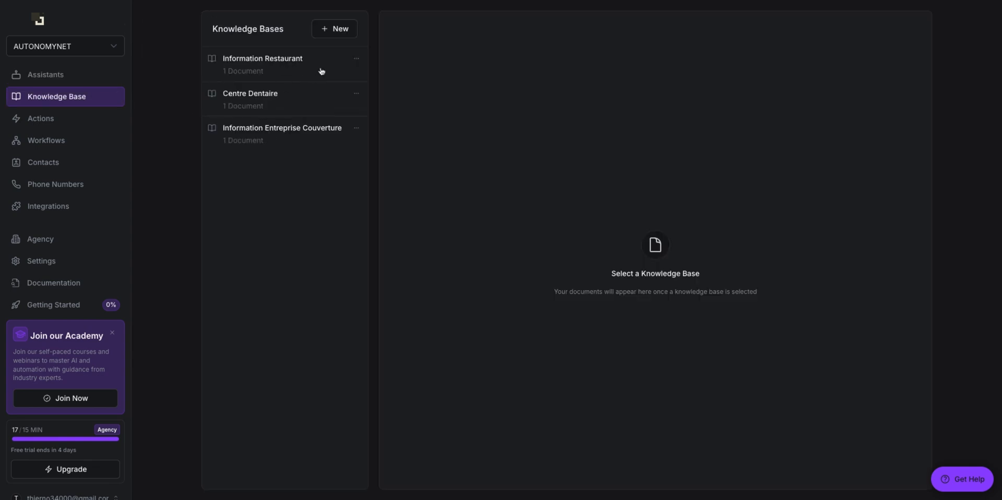
click(63, 126)
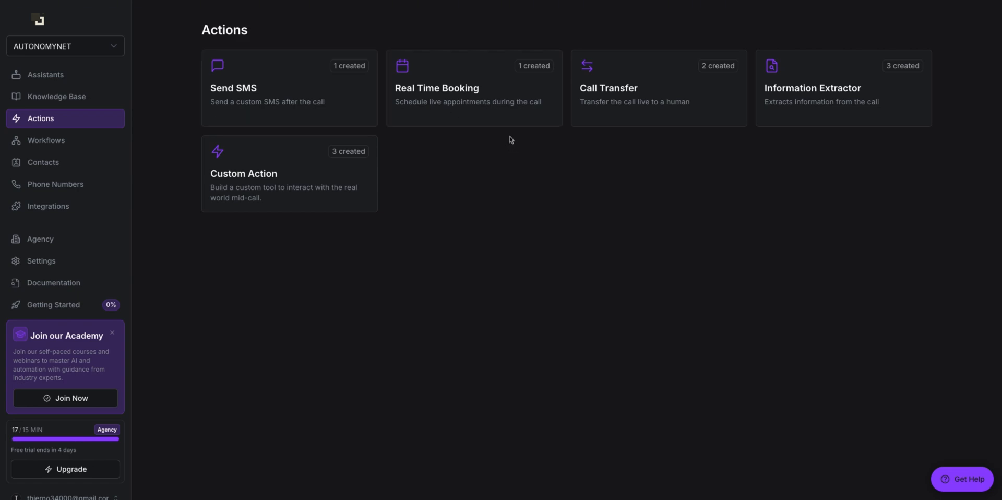
click(92, 145)
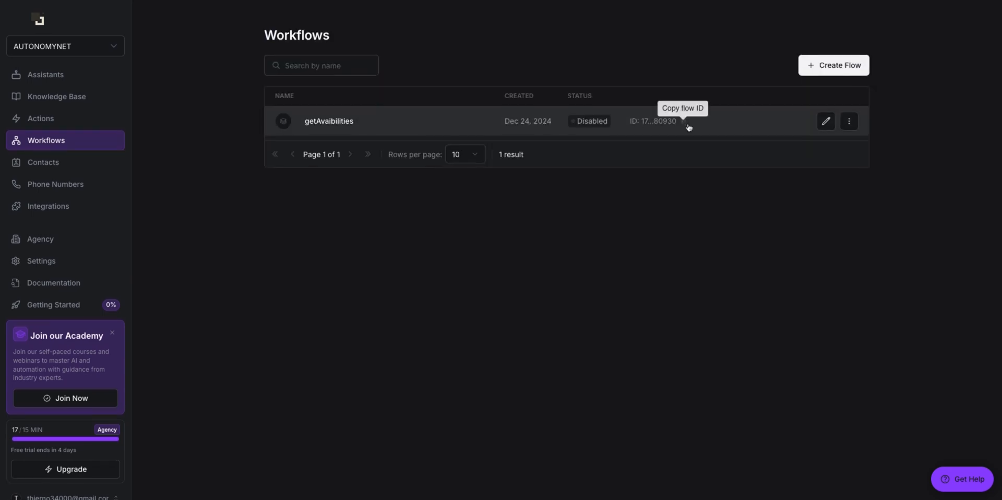
click(77, 124)
click(76, 144)
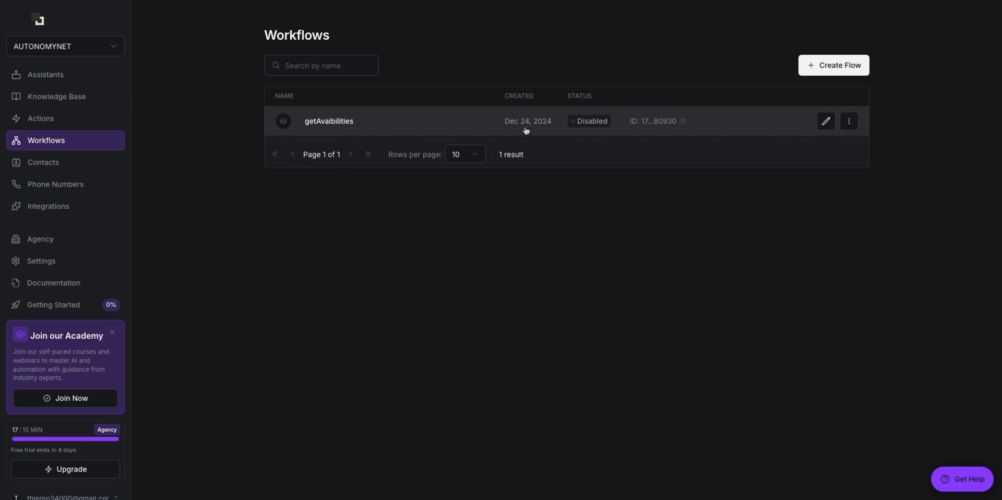
Step: Start a Call Webhook flow, close it without creating, and view the Contacts list
click(838, 72)
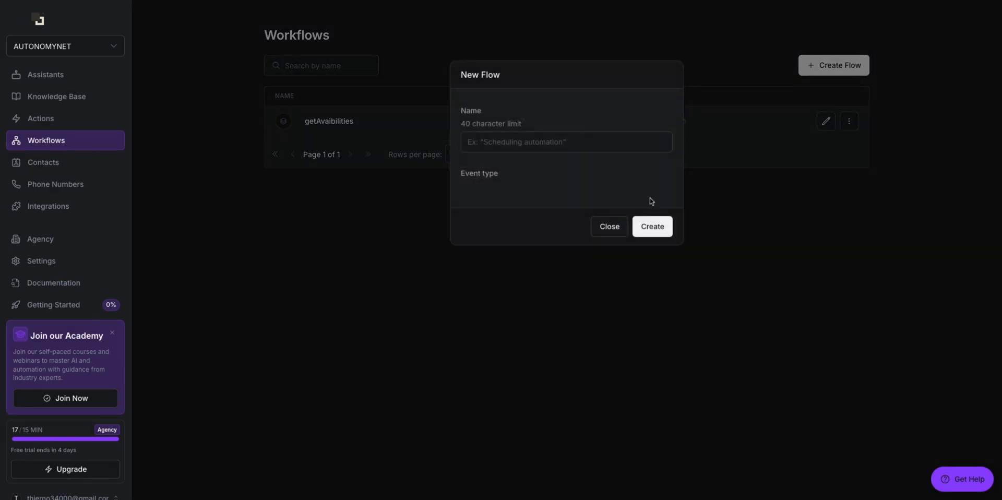
click(616, 236)
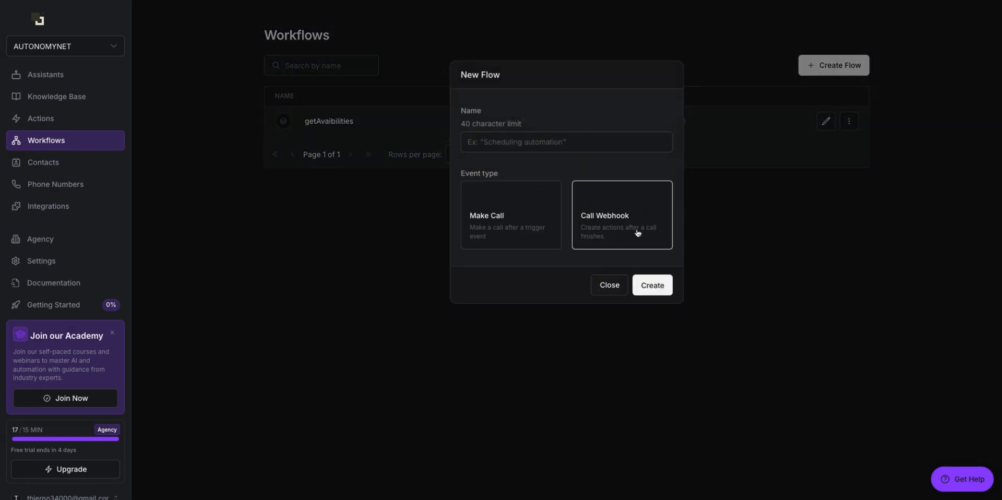
click(609, 285)
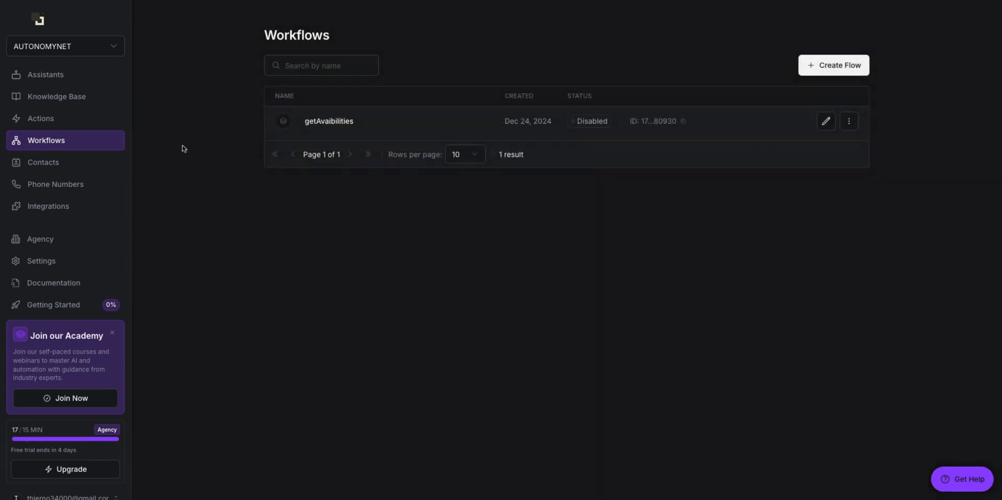
click(66, 170)
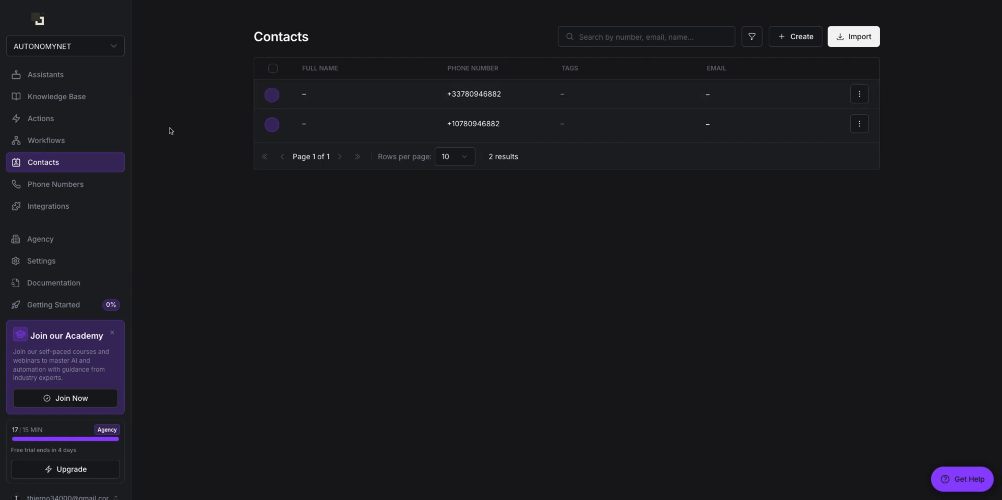
Step: Show the workspace's active phone numbers under Phone Numbers
scroll(119, 107, down, 1)
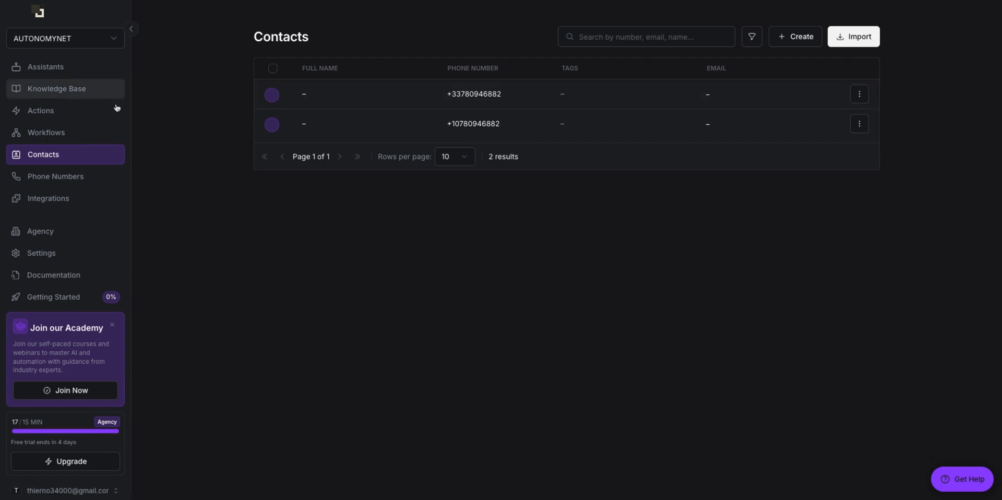
click(96, 182)
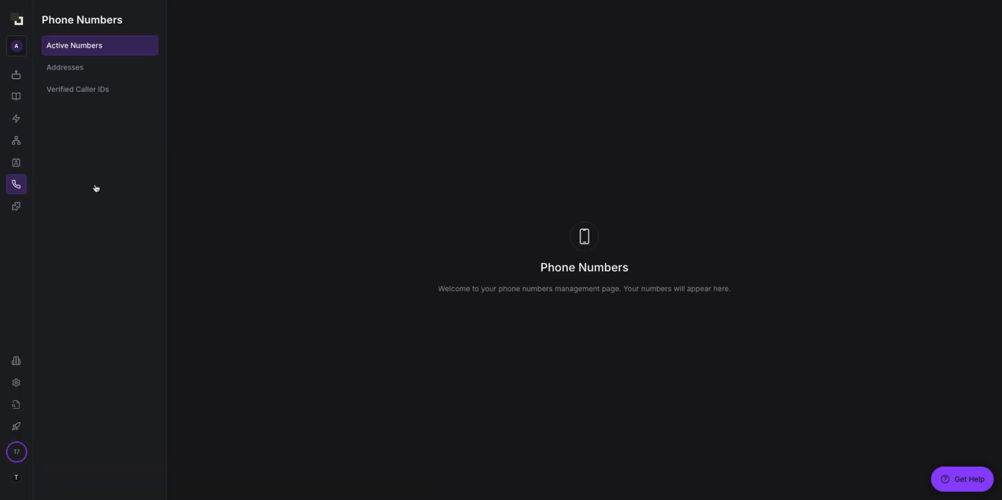
click(89, 44)
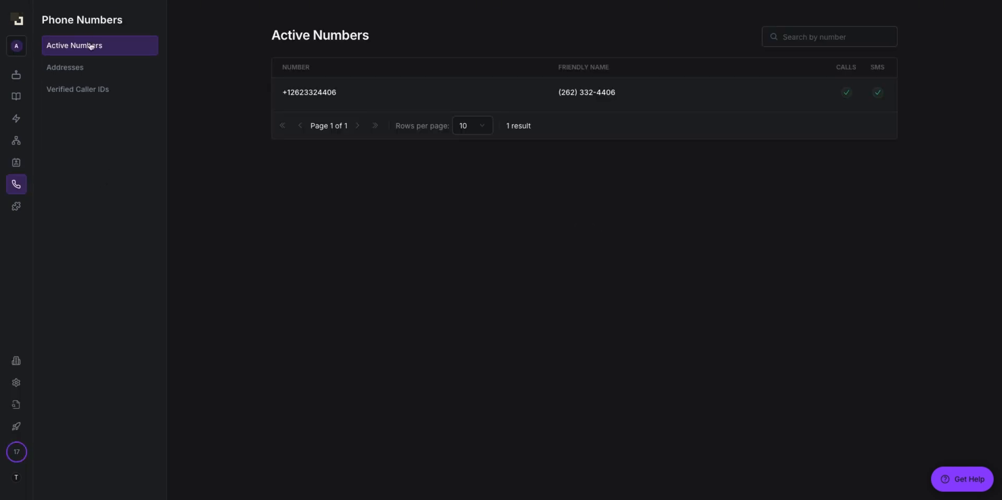
Step: Select the active number's digits for copying, then go to the Integrations page
drag(306, 91, 286, 94)
click(301, 93)
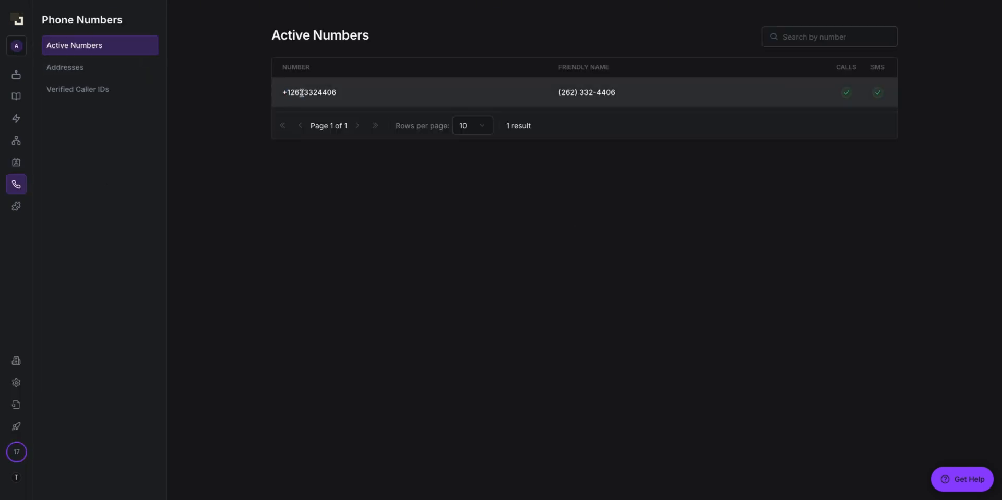
drag(644, 104, 605, 92)
click(649, 101)
drag(290, 93, 336, 92)
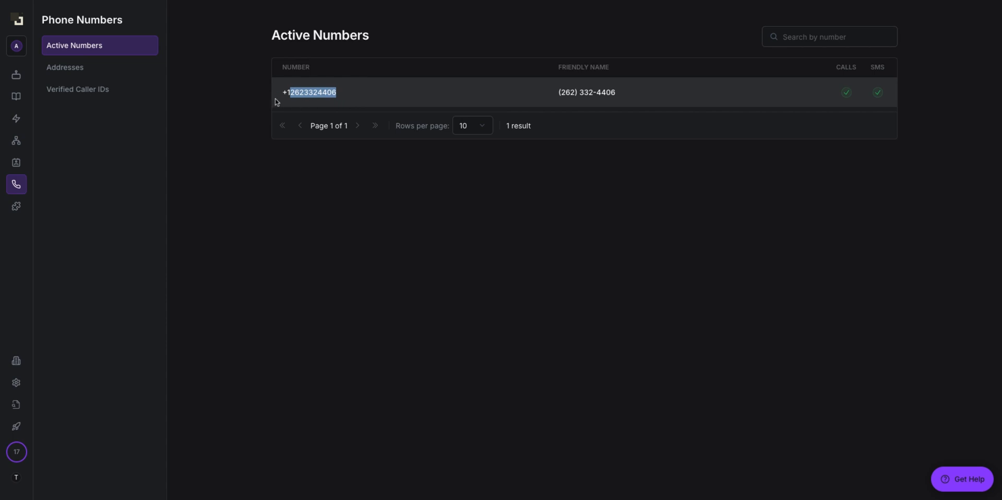
click(12, 207)
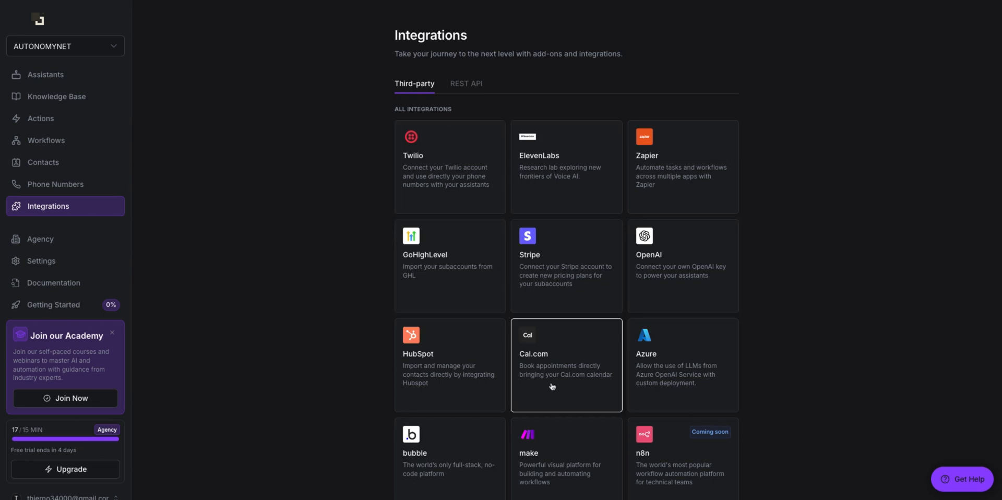
Step: Open the connected Twilio integration card, then load the Twilio console in a new tab
scroll(548, 388, down, 2)
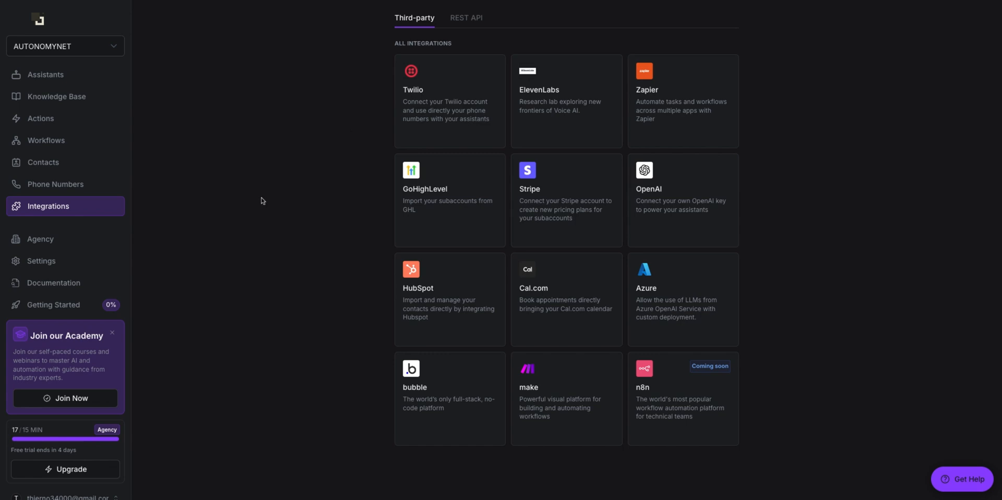
click(112, 333)
click(477, 131)
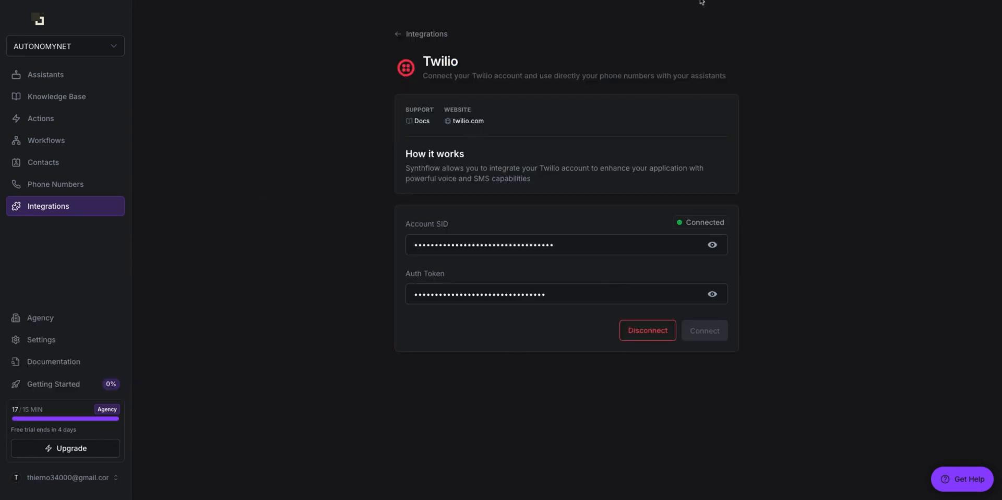
key(super+t)
key(Return)
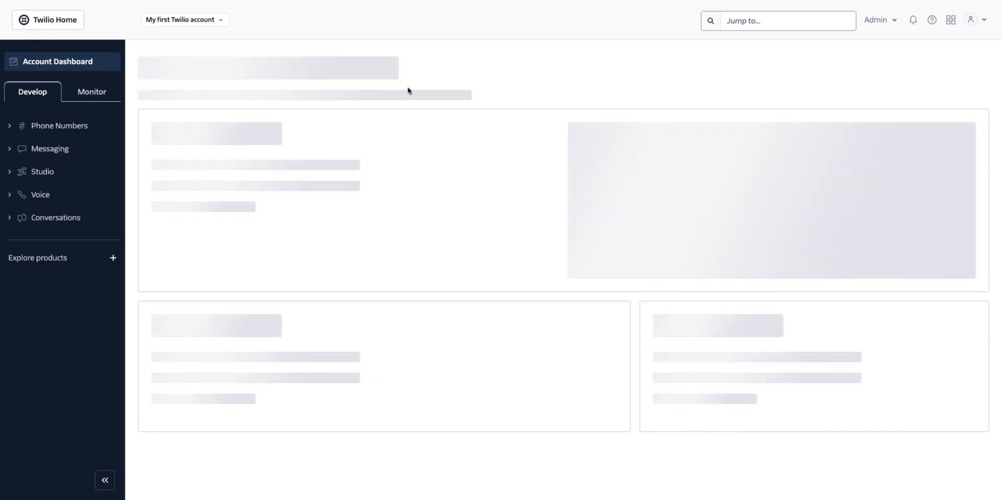
Step: Copy the Twilio Account SID and compare it with the SID stored in Synthflow
scroll(494, 178, down, 1)
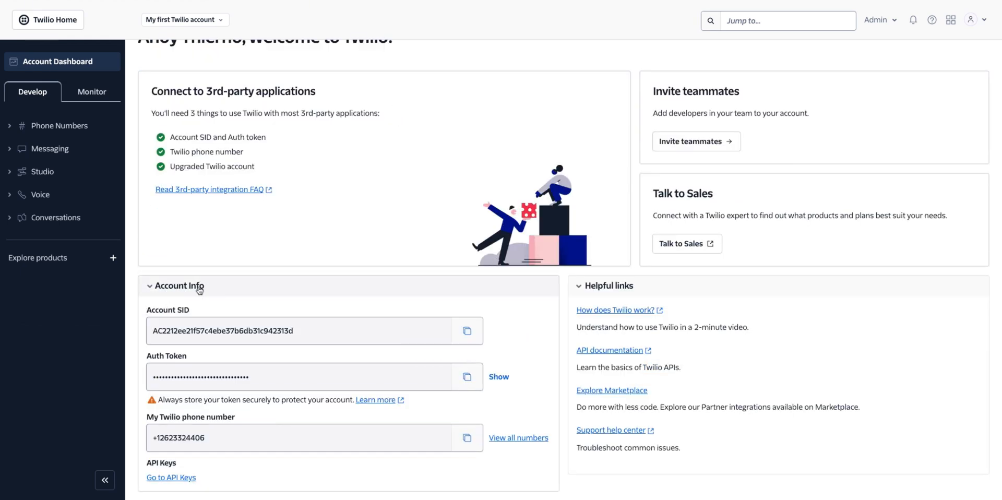
drag(155, 312, 168, 312)
key(Tab)
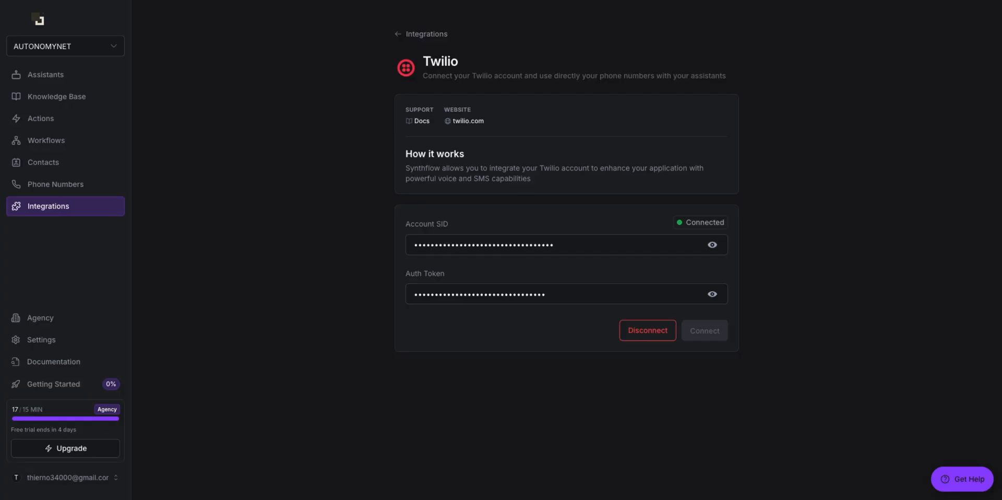
double_click(607, 248)
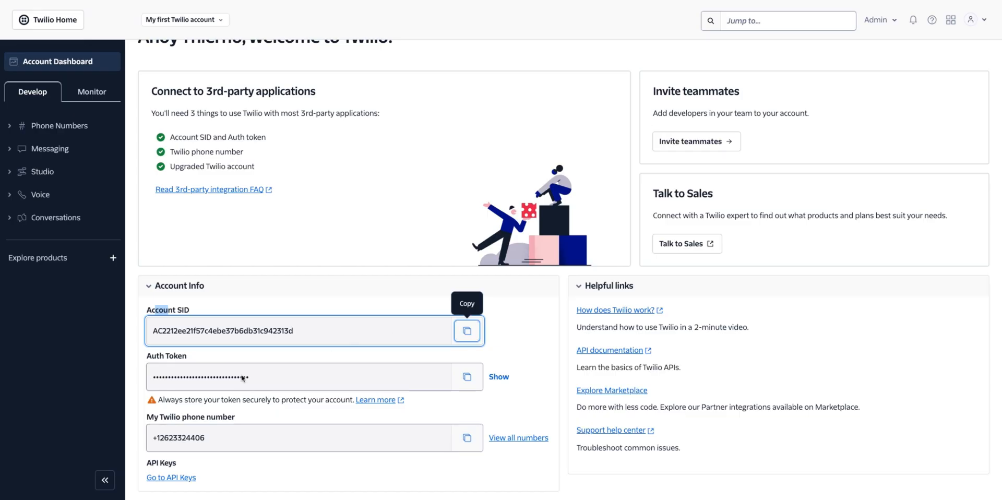
Step: Copy the Twilio Auth Token and check it against Synthflow's stored token and SID fields
drag(152, 357, 173, 357)
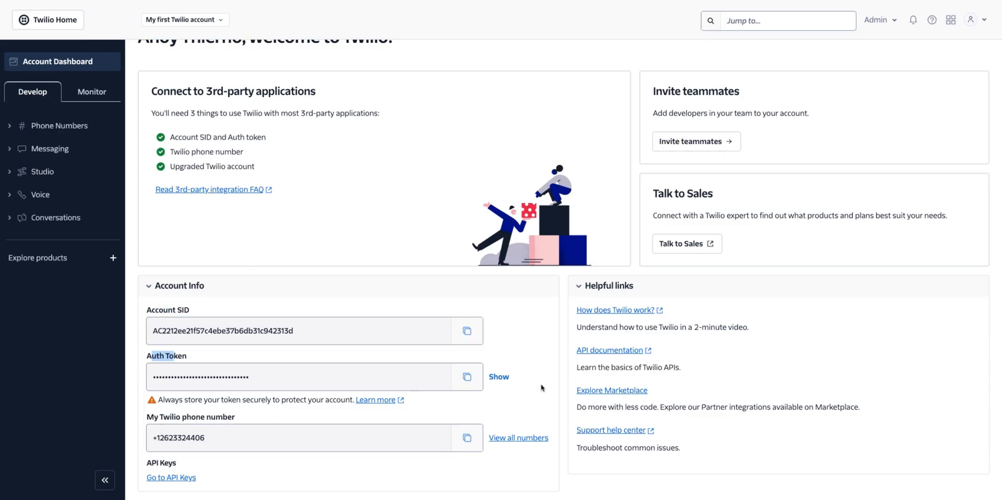
click(467, 376)
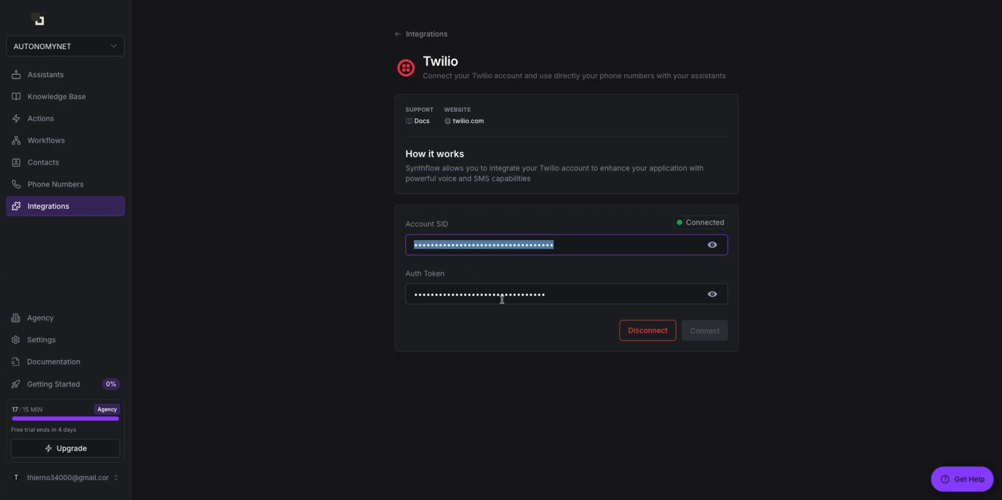
drag(533, 296, 418, 292)
click(408, 275)
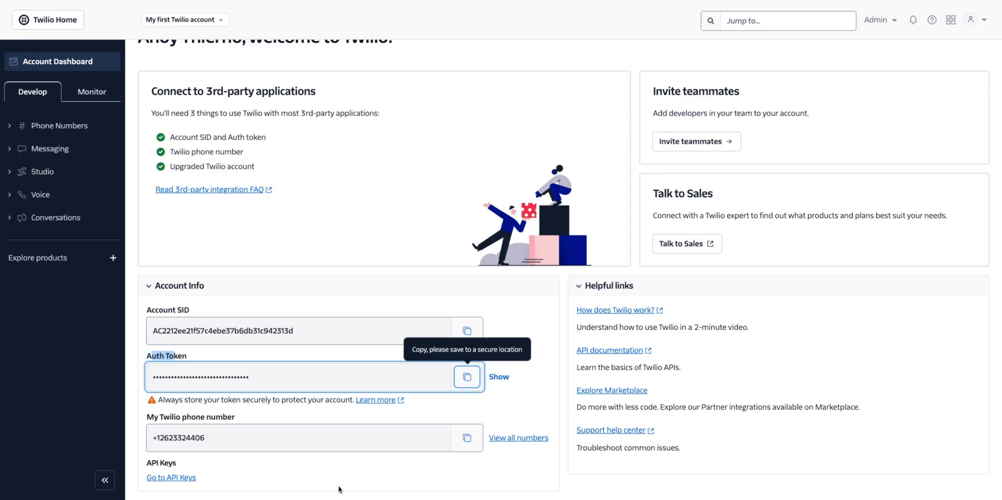
click(208, 443)
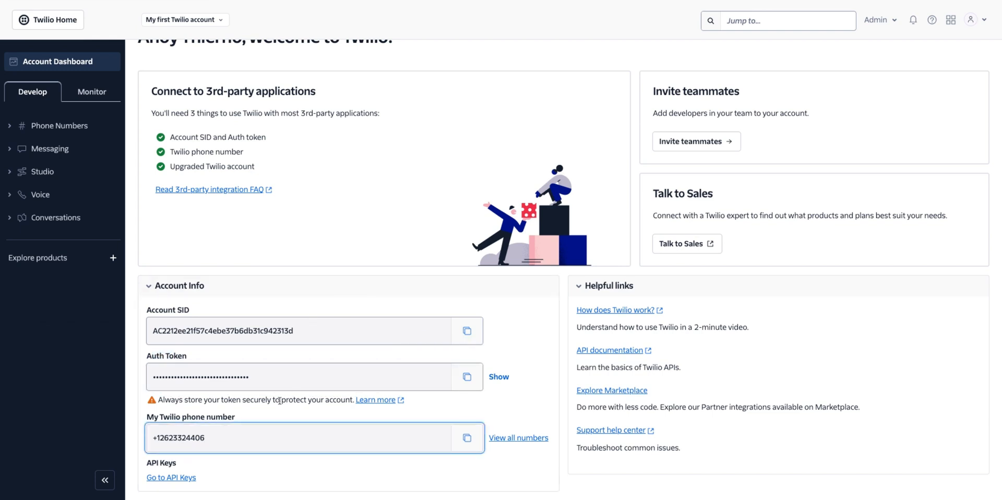
click(632, 0)
click(632, 0)
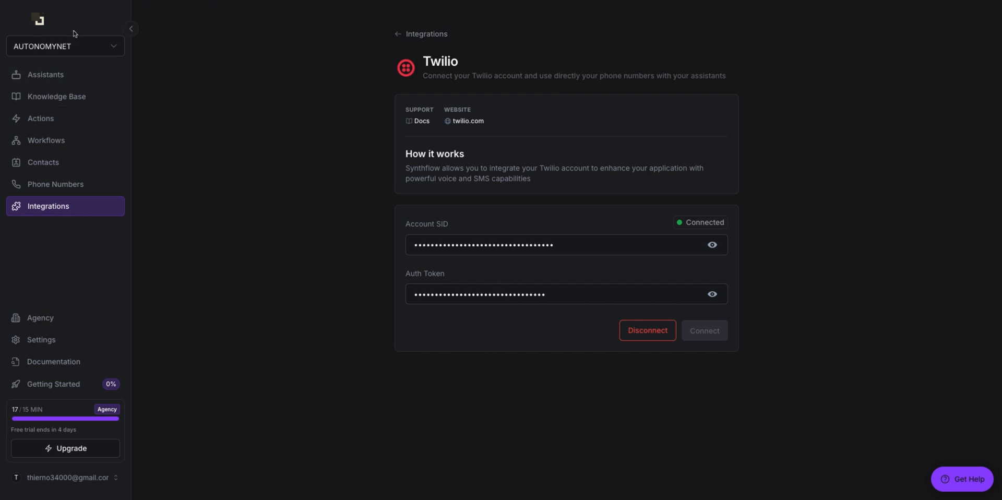
double_click(566, 297)
click(515, 244)
drag(515, 245, 427, 238)
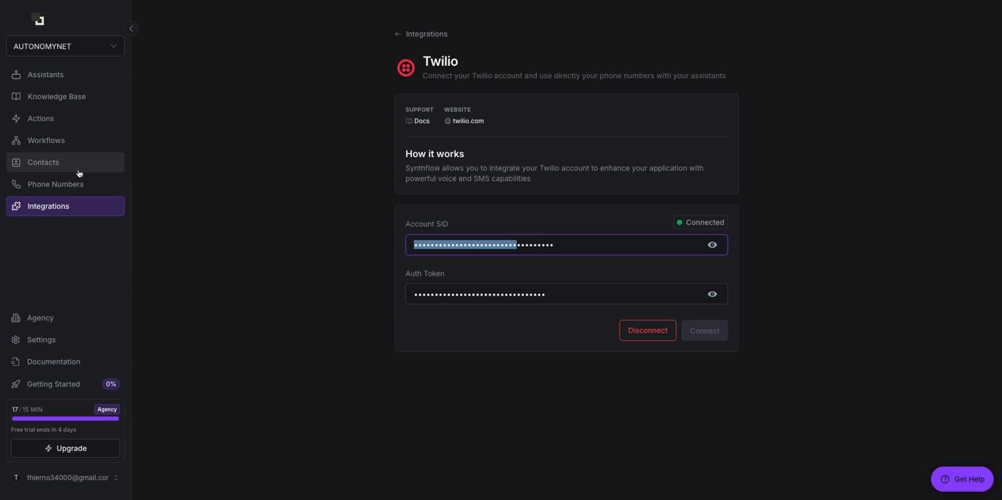
Step: Open Synthflow's ElevenLabs integration to check its connected API key
click(401, 34)
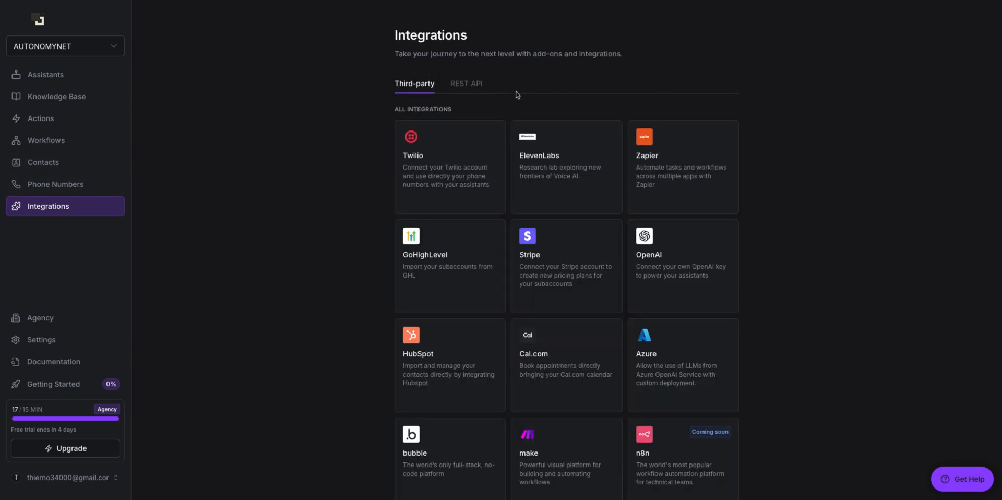
click(574, 188)
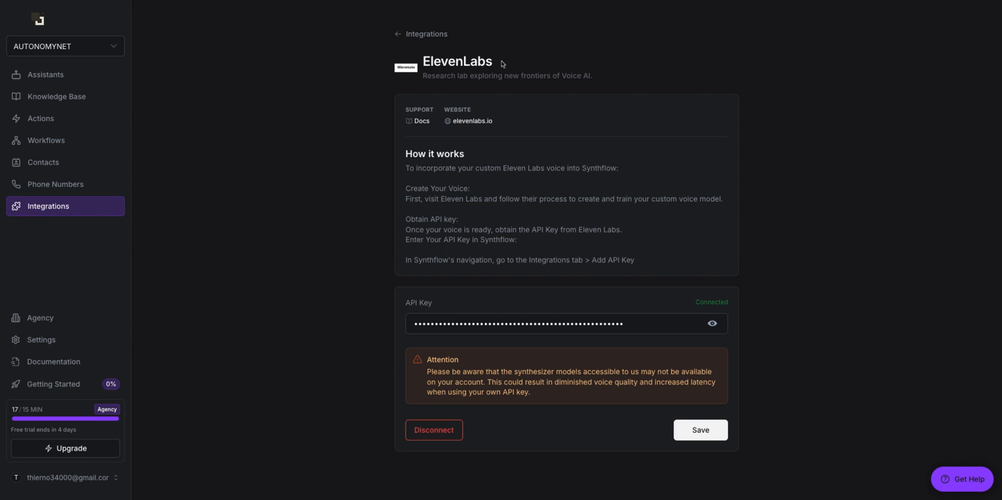
drag(561, 76, 592, 76)
Step: Load the ElevenLabs website in a new browser tab
click(725, 0)
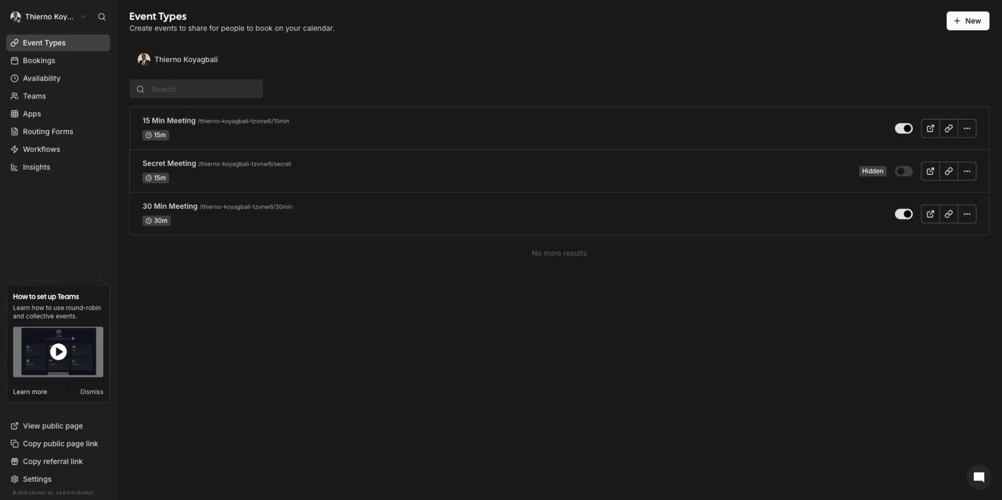
key(super+t)
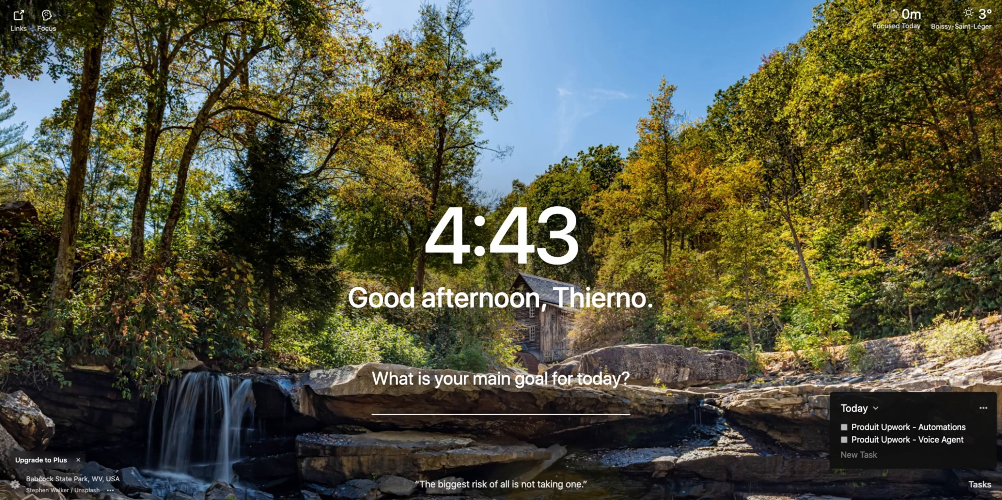
key(Return)
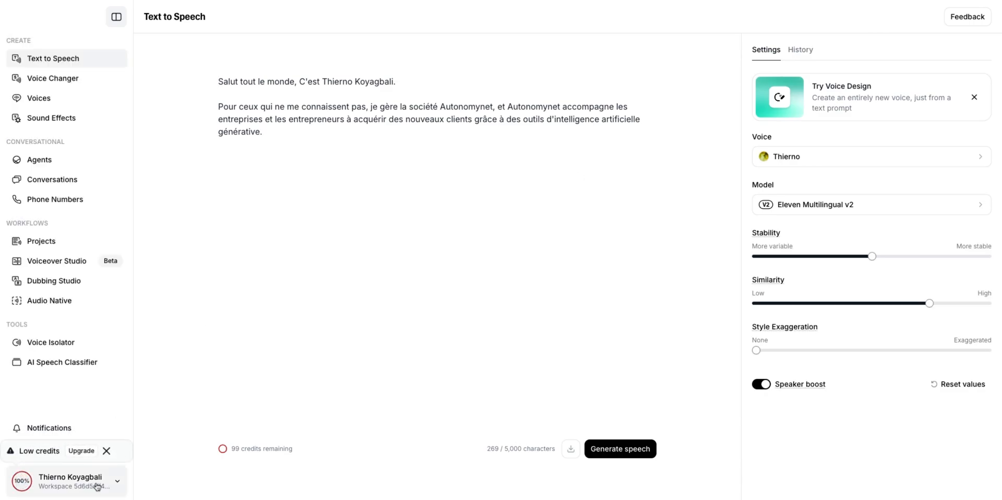
Step: Create an ElevenLabs API key named 'Test' in API Keys settings and select the generated key
click(96, 486)
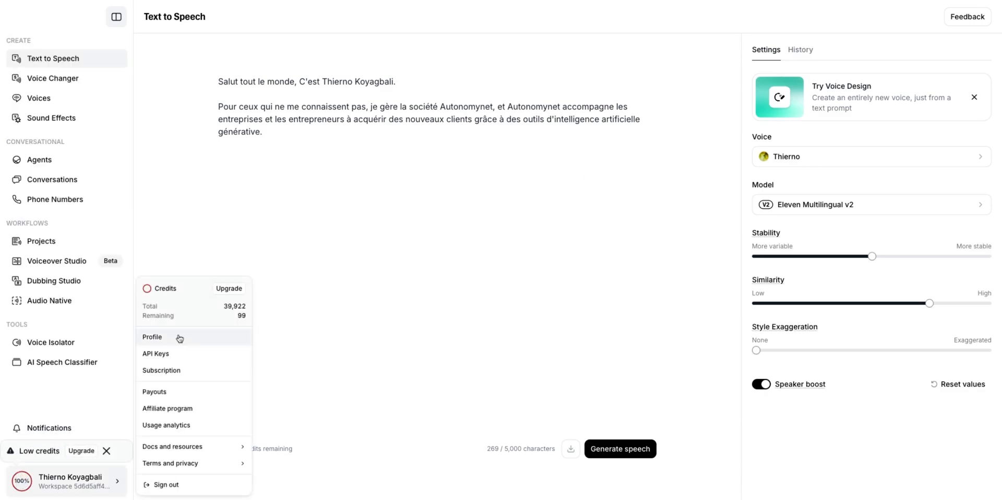
click(175, 357)
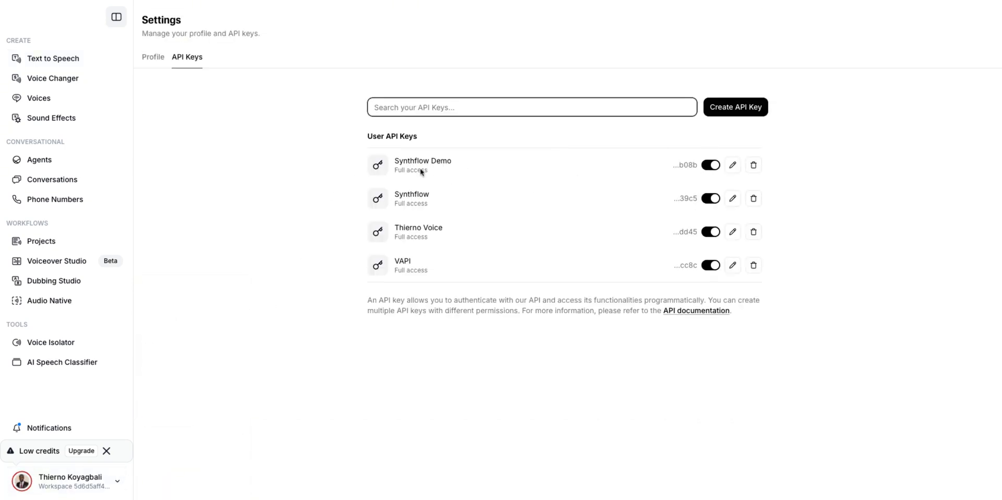
click(736, 107)
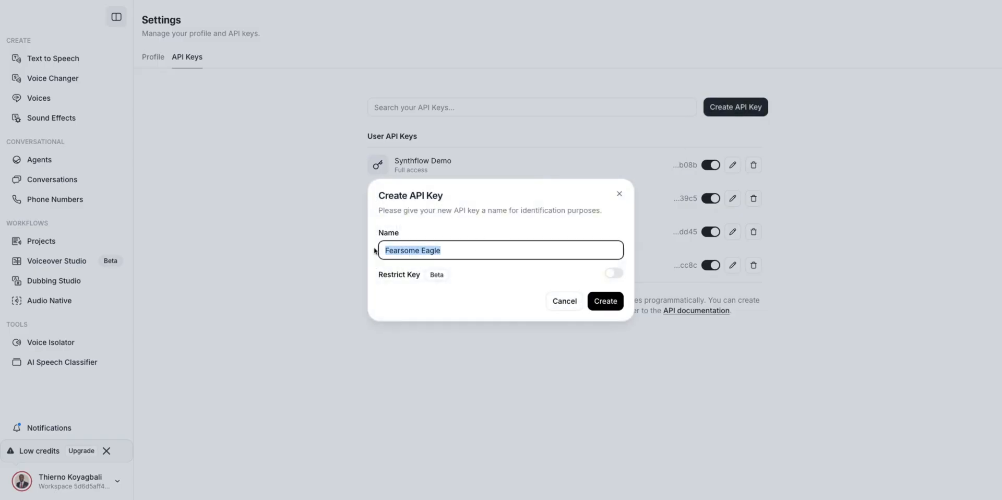
text(Test)
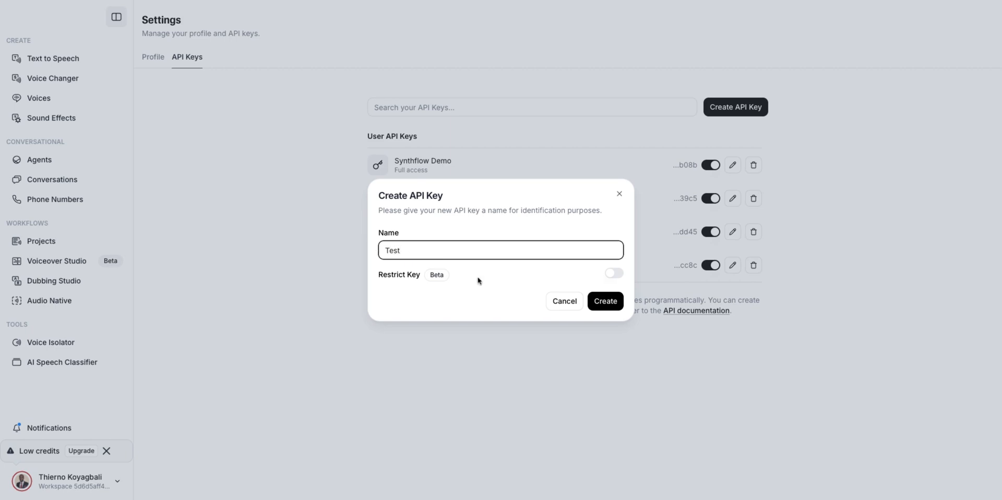
click(605, 301)
click(494, 267)
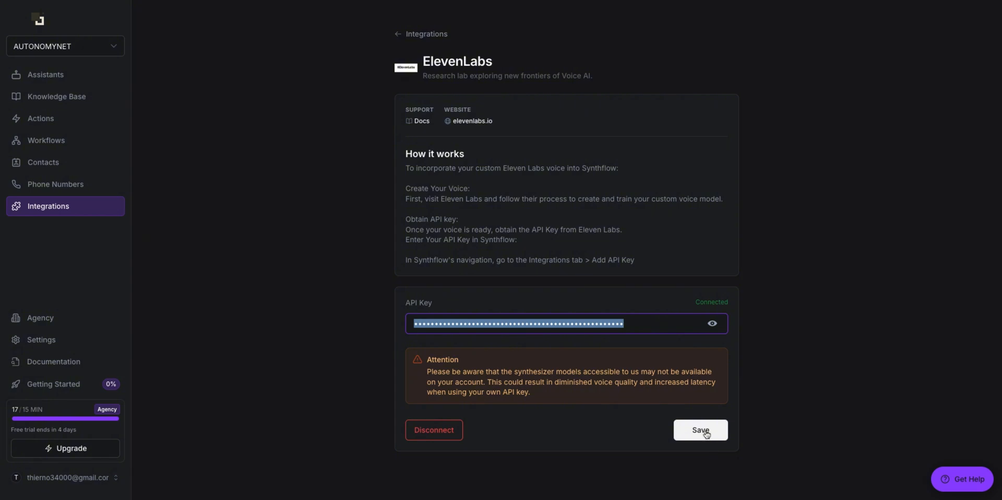
Step: Open the OpenAI integration's connect page from Synthflow's Integrations list
scroll(597, 353, down, 1)
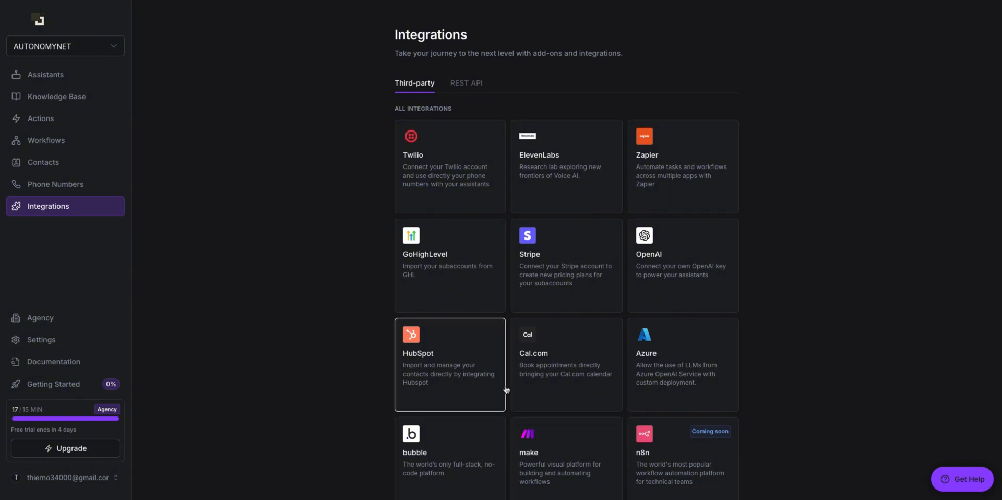
click(673, 279)
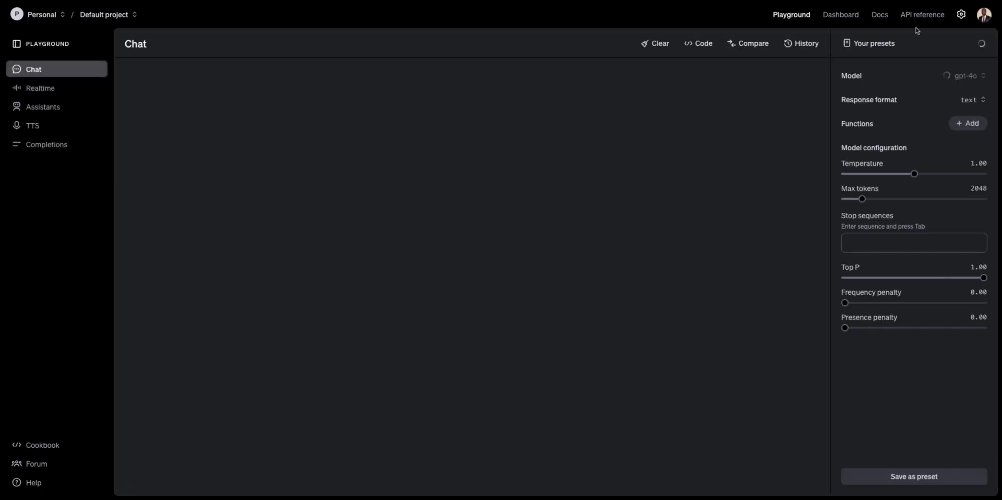
Step: Go to the OpenAI Platform API keys list through the profile settings
click(984, 16)
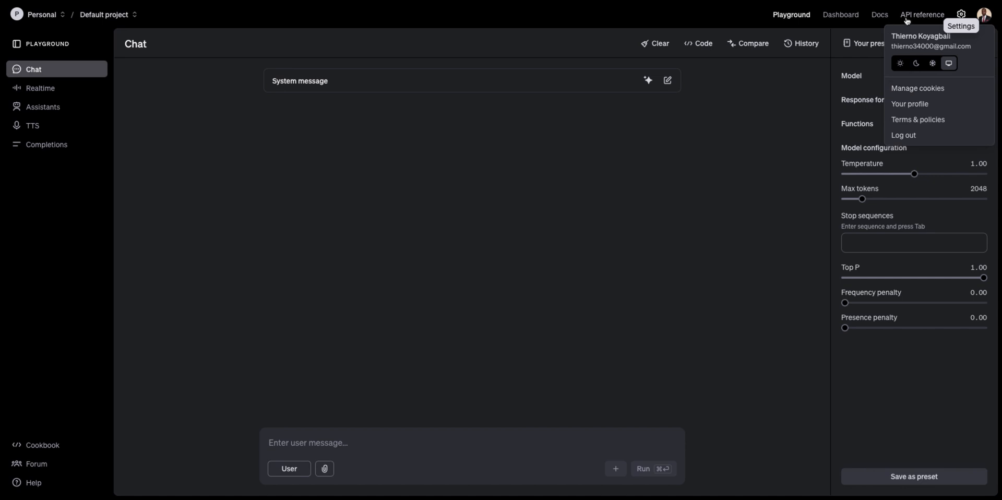
click(911, 104)
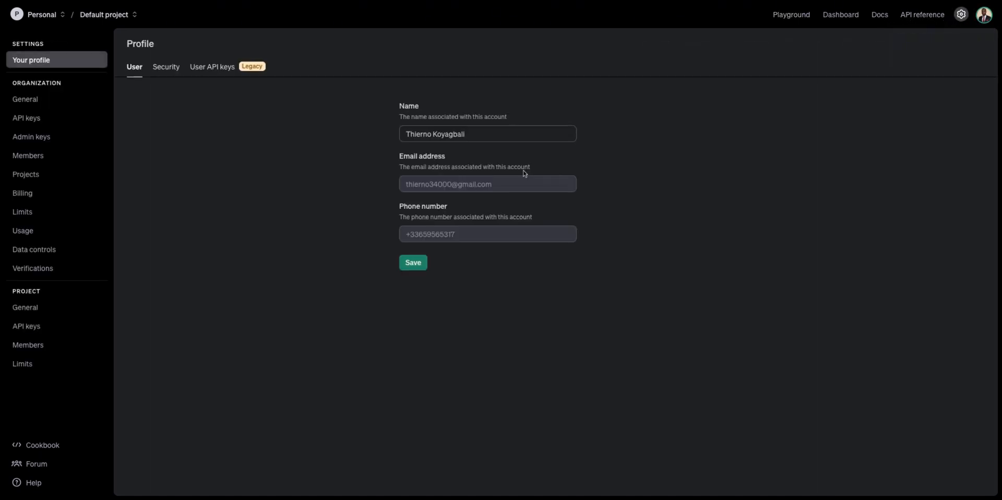
click(55, 119)
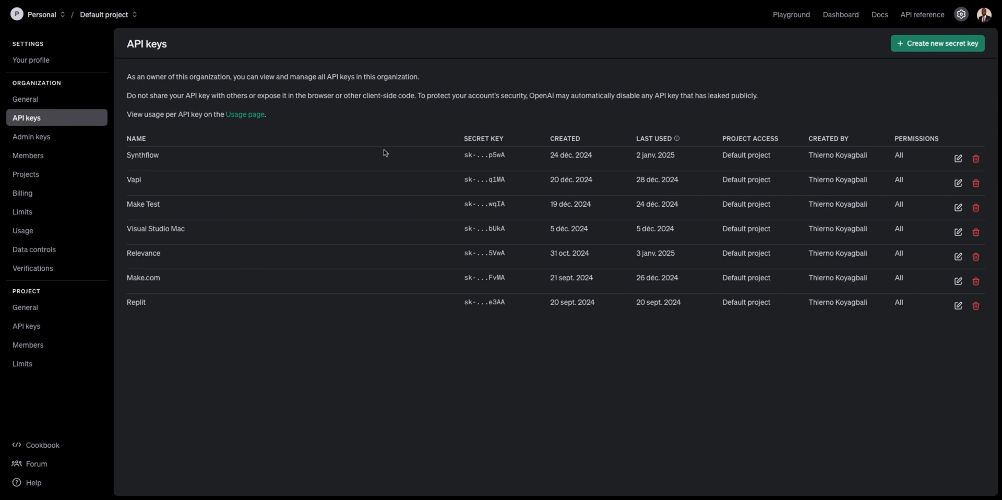
Step: Generate a secret key named 'Synthflow' for the Default project and copy it
click(911, 37)
text(Sy)
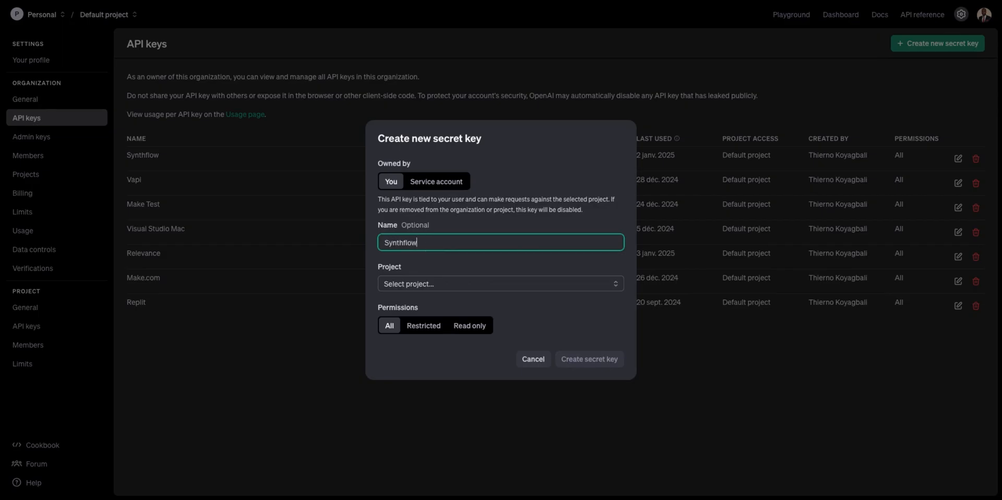
text(nthflow)
click(437, 285)
click(433, 305)
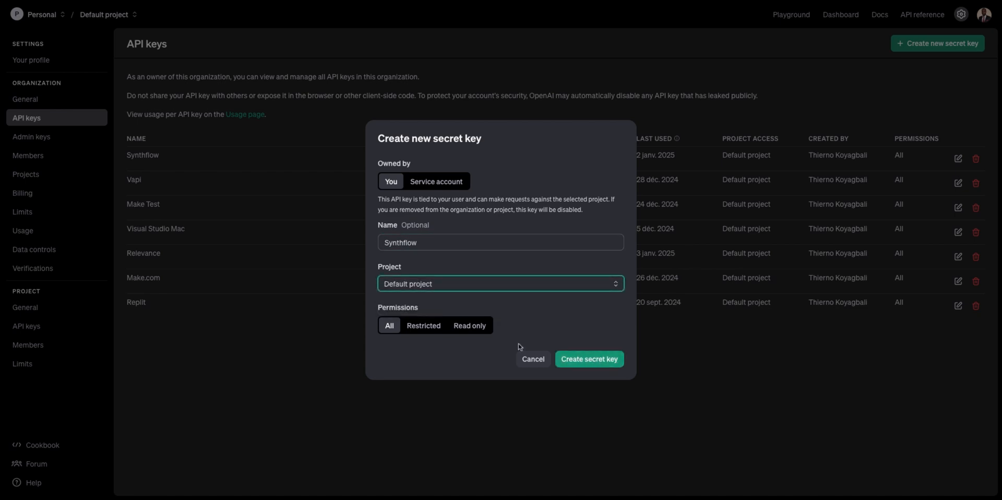
click(589, 359)
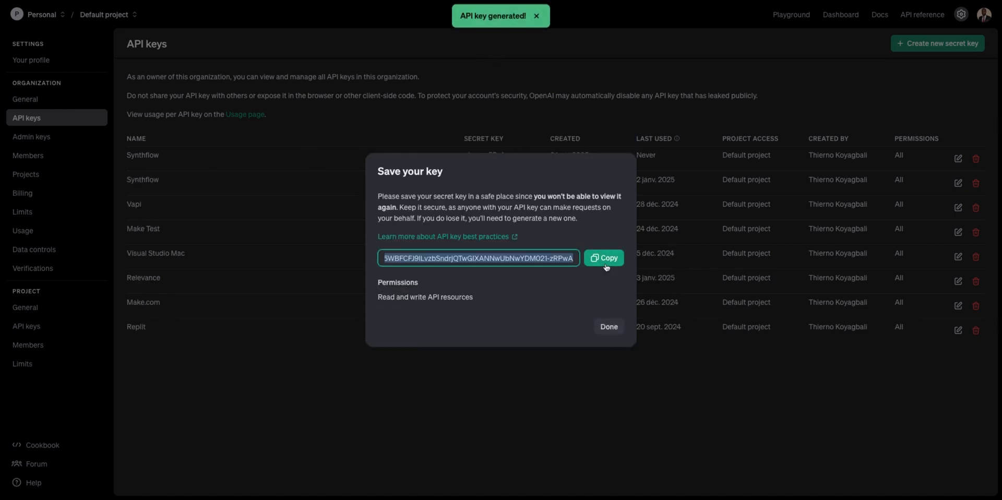
click(605, 264)
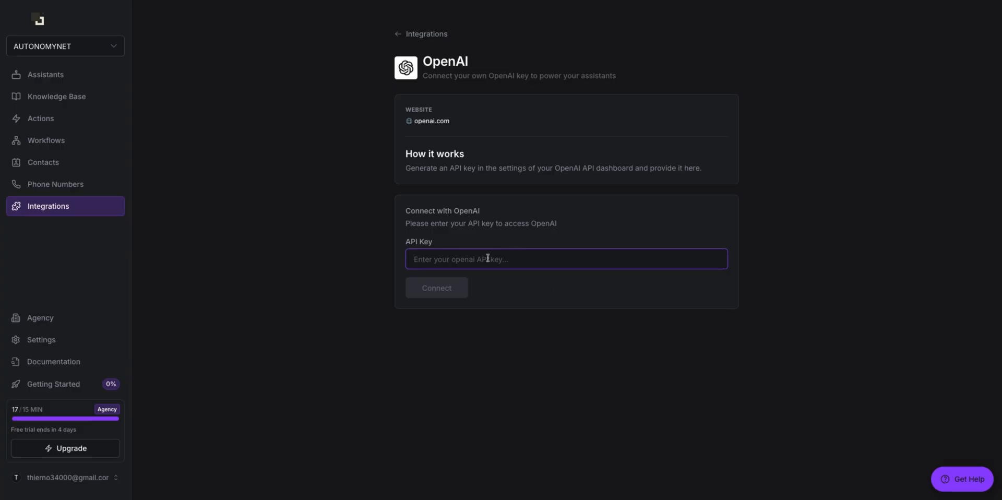
Step: Paste the OpenAI key, connect the integration, and return to the Integrations list
key(ctrl+v)
click(437, 293)
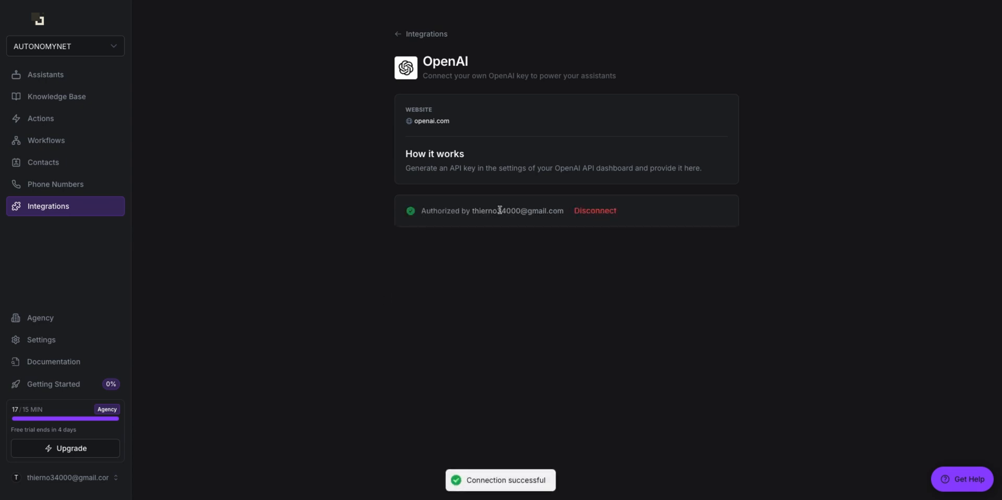
click(77, 214)
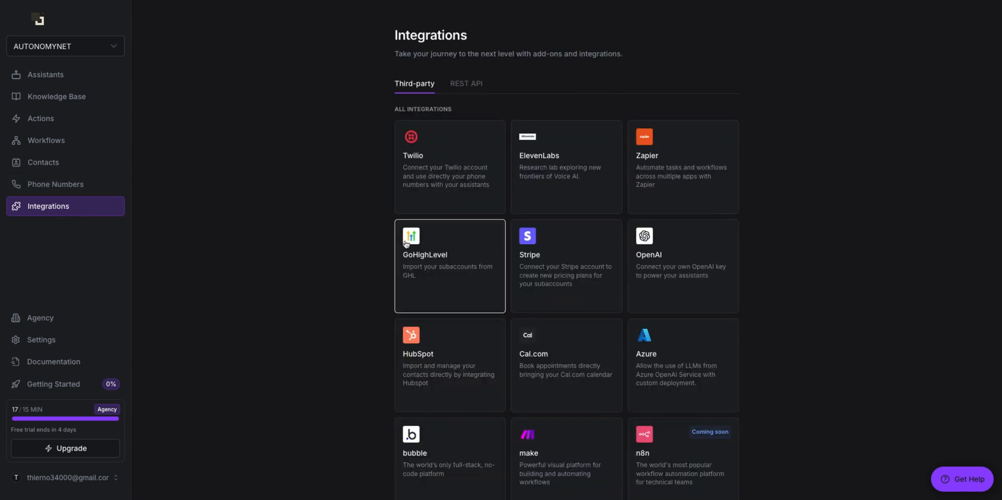
scroll(568, 310, down, 1)
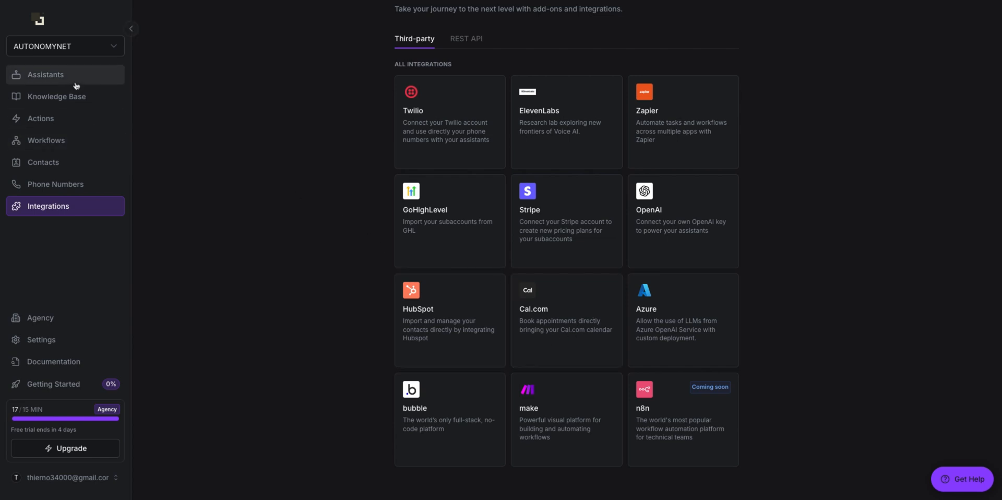
scroll(527, 156, down, 1)
scroll(443, 136, up, 2)
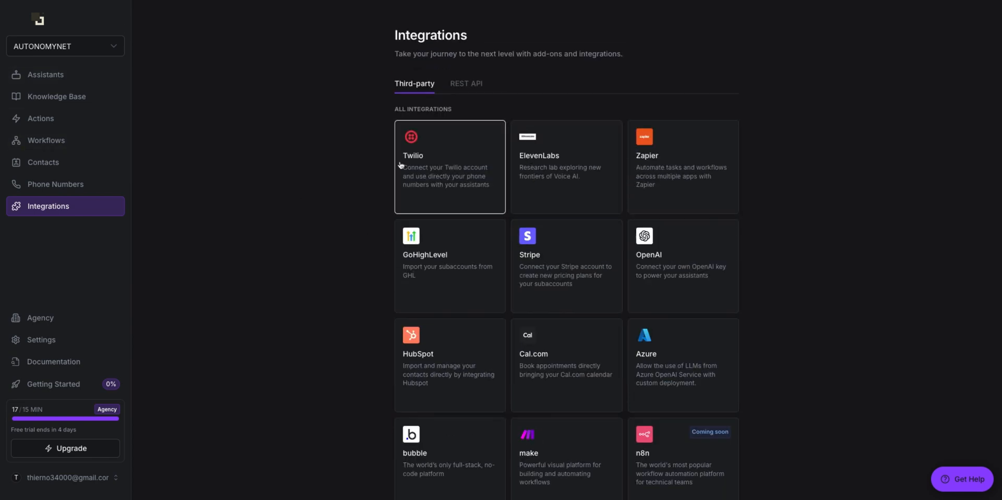
Step: Review the phone number page, selecting the number's friendly name and digits
click(75, 185)
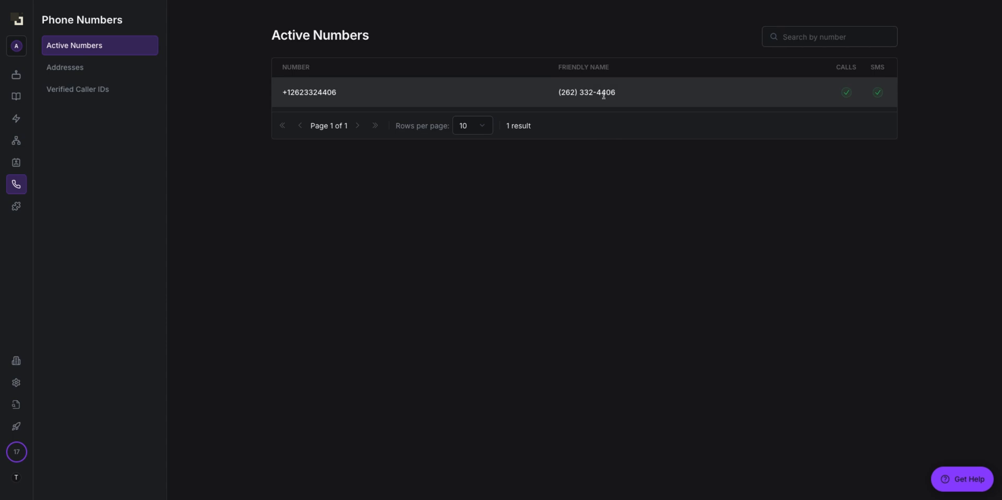
drag(626, 96, 451, 92)
drag(344, 98, 289, 92)
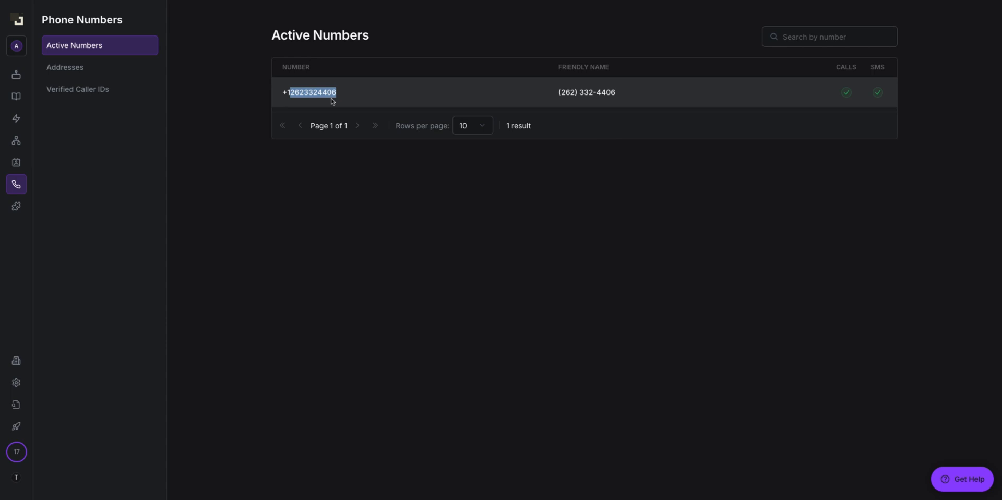
Step: Browse Contacts and Workflows, cancelling Create Flow, then bring up the Actions overview
click(17, 164)
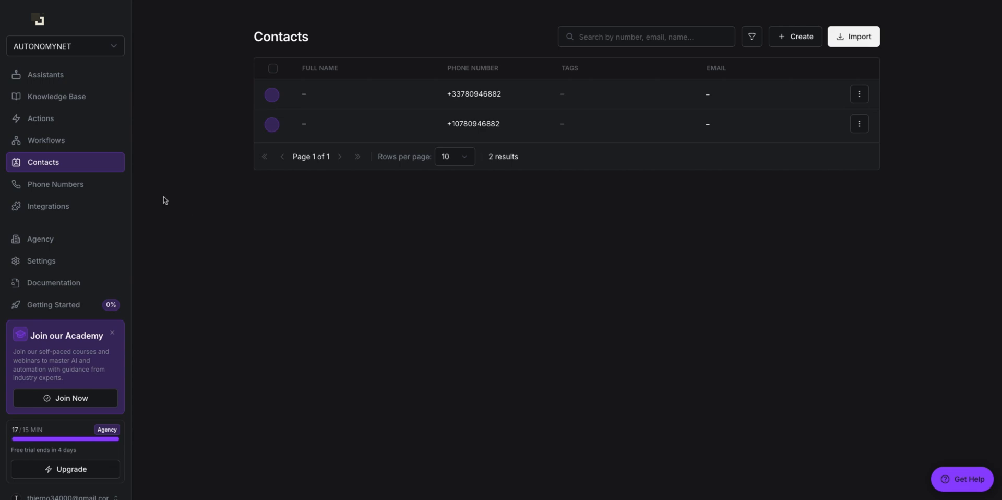
click(71, 144)
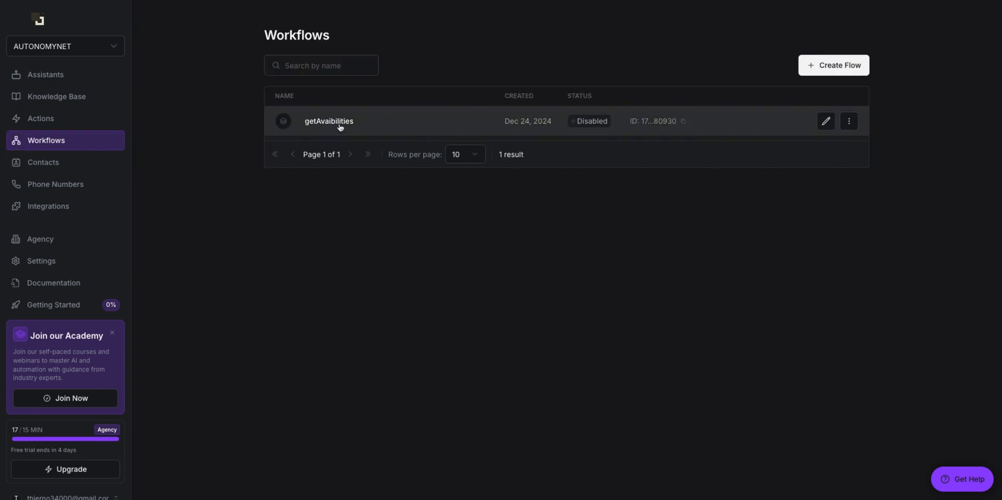
click(854, 67)
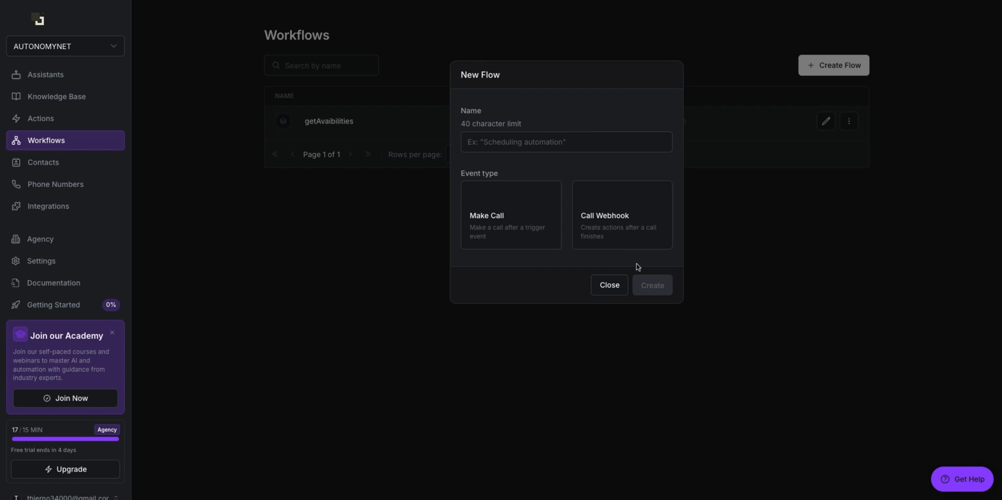
click(723, 261)
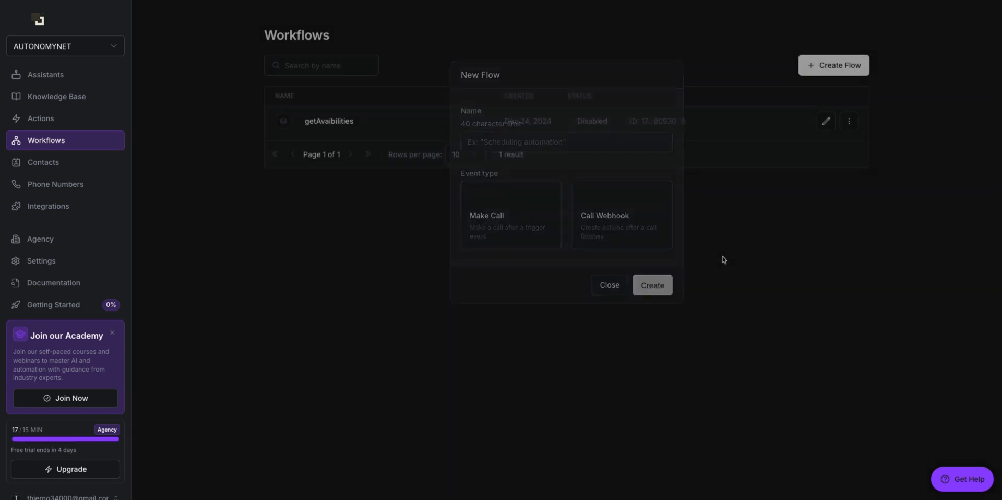
click(77, 122)
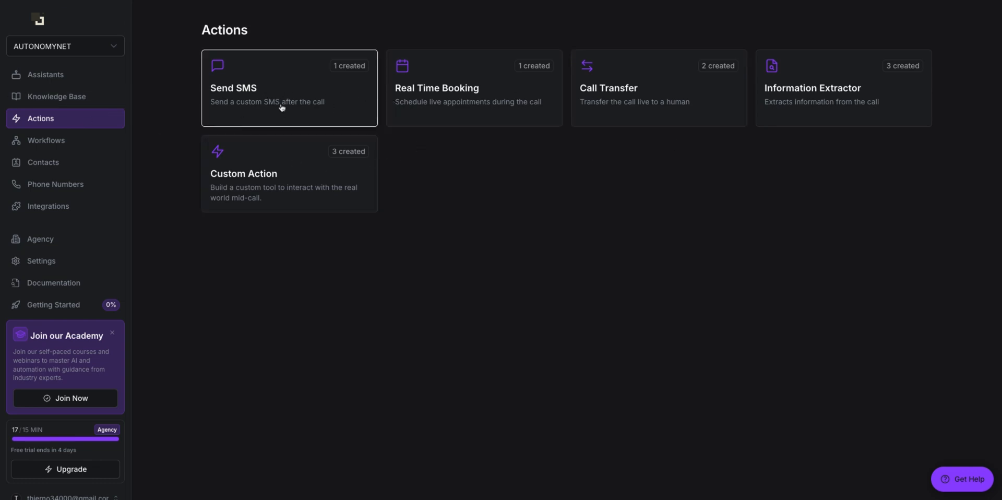
Step: Open a Send SMS action and look over its demo-meeting message and booking link
click(306, 102)
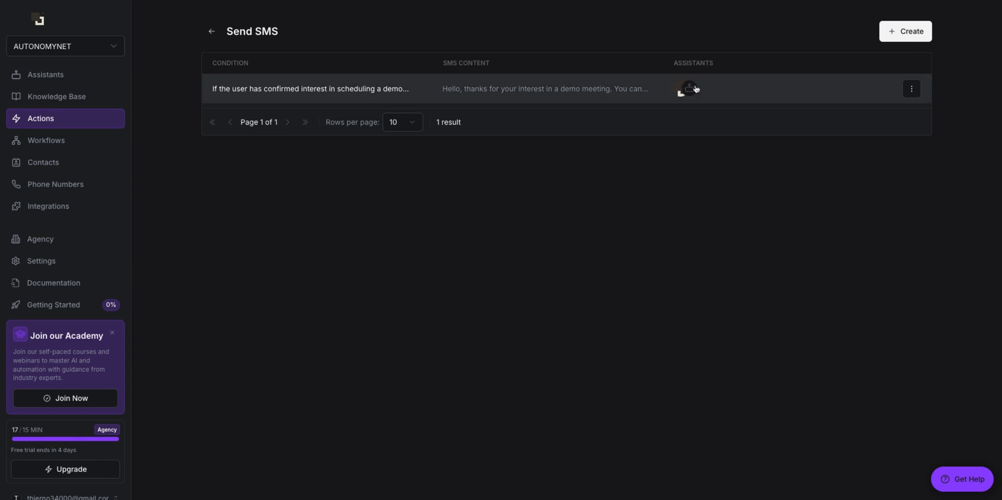
click(898, 38)
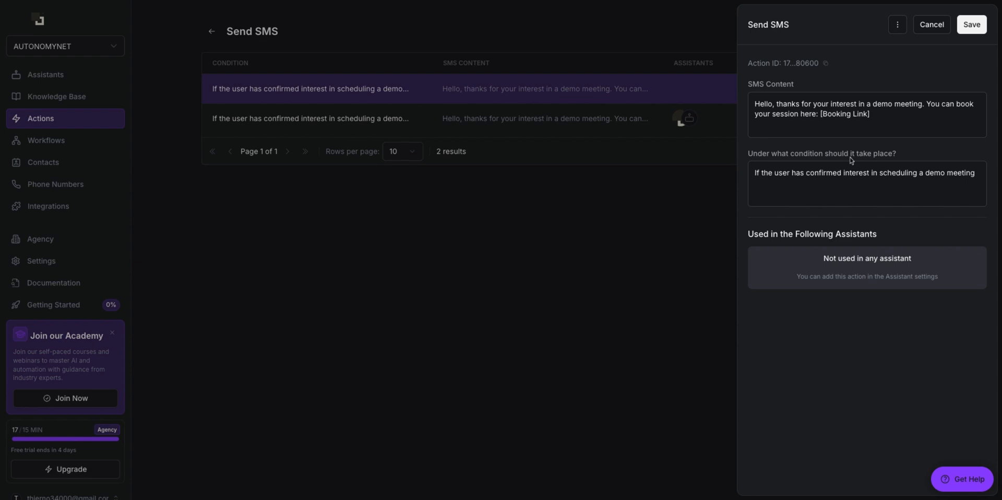
click(875, 176)
triple_click(877, 120)
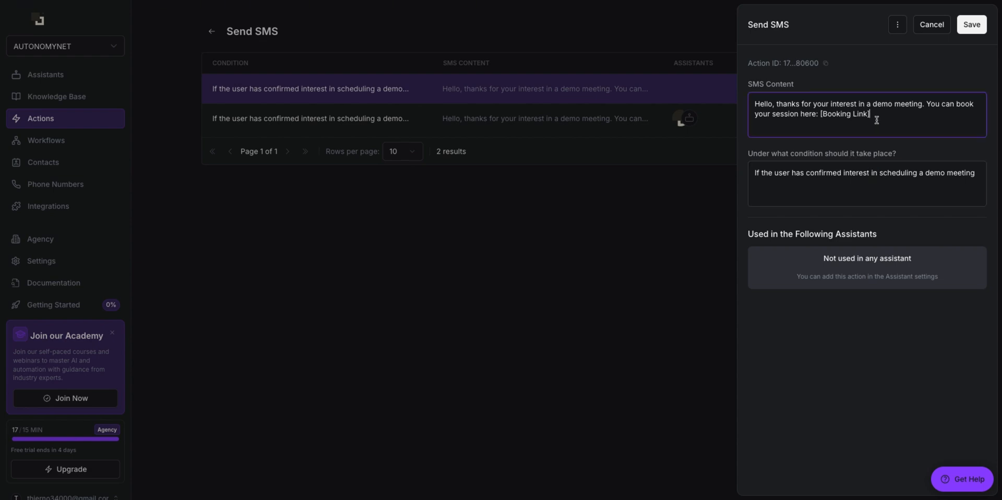
click(751, 88)
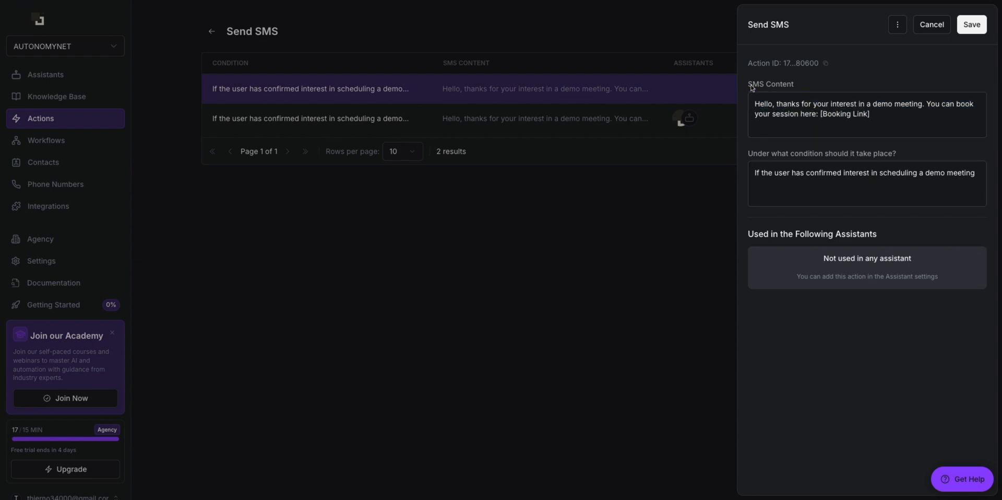
drag(756, 112, 883, 120)
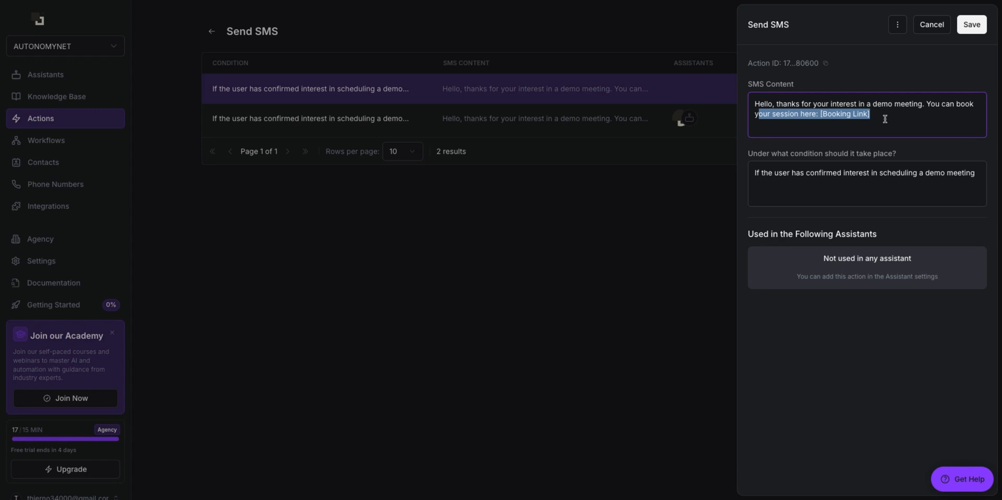
click(886, 119)
Step: Inspect the SMS trigger condition text around 'confirmed' without changing it
click(819, 172)
double_click(807, 172)
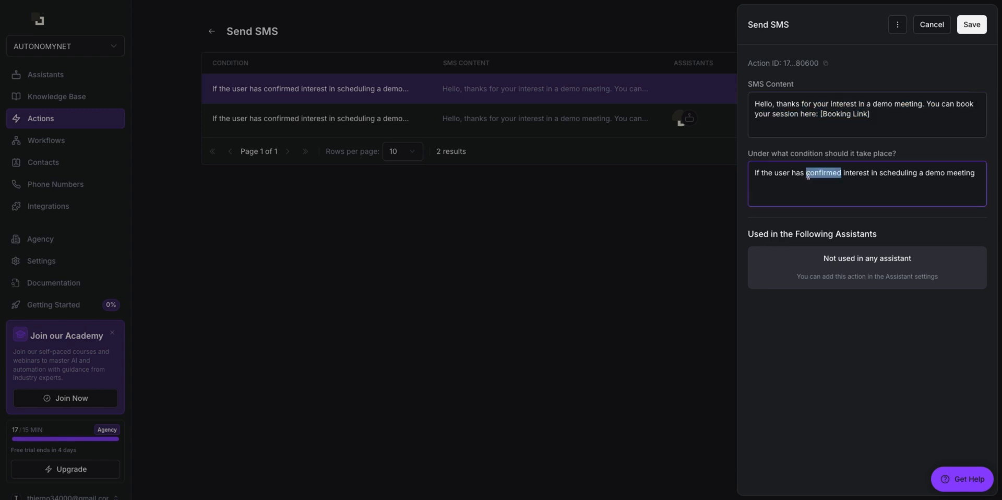
click(805, 173)
click(820, 177)
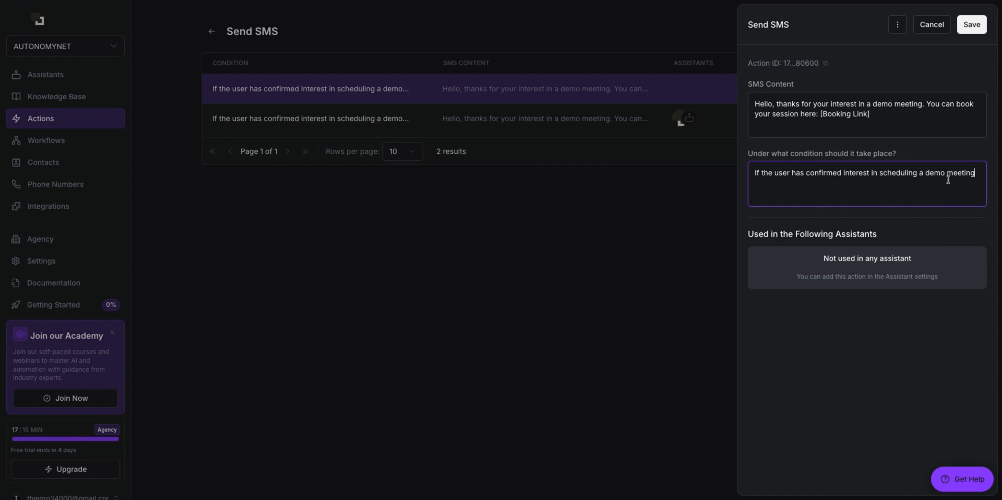
drag(966, 173, 752, 171)
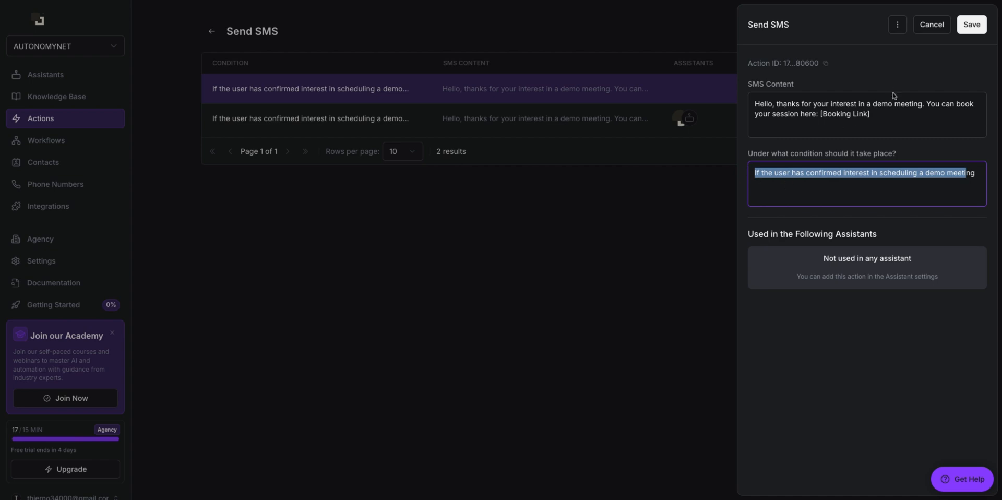
Step: Discard the SMS edit, go to Real Time Booking, and start a new booking action
click(933, 27)
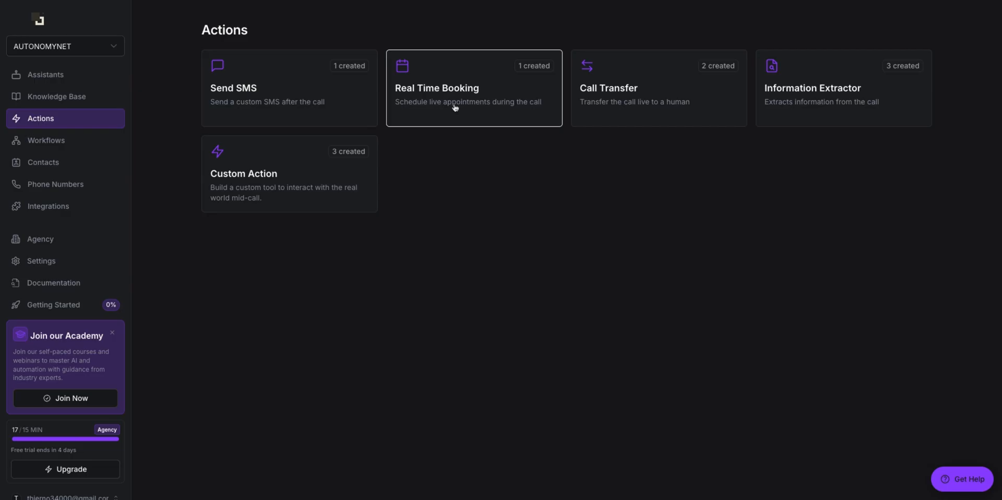
click(455, 107)
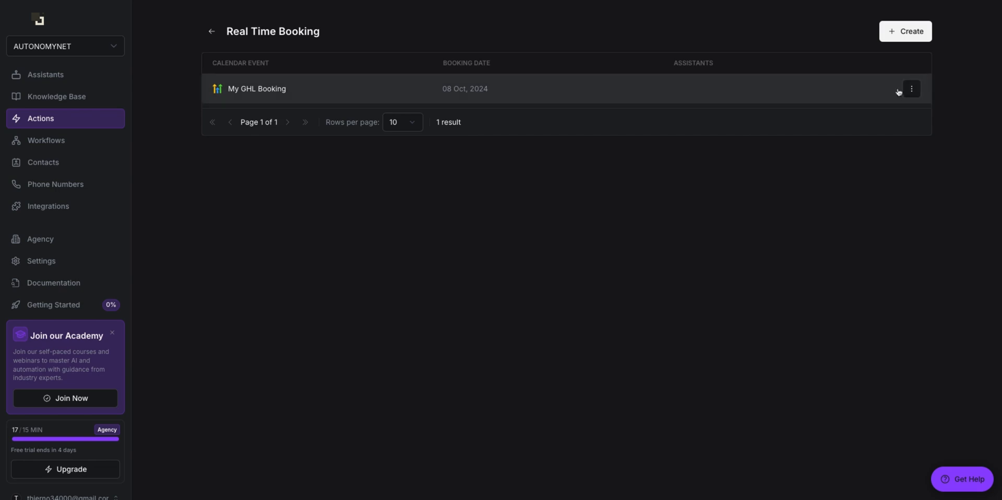
click(906, 31)
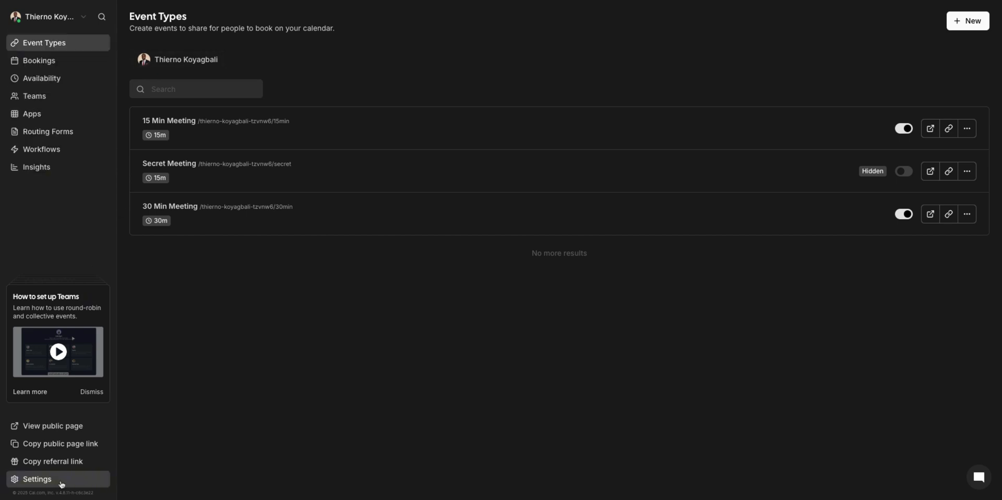
Step: Add a never-expiring Cal.com API key named 'Synthflow Test' and copy it
click(107, 477)
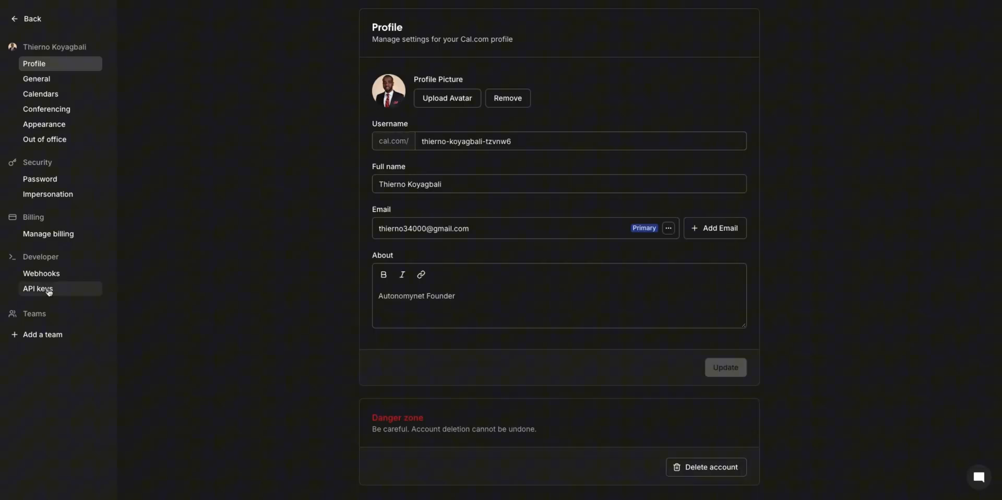
click(49, 291)
click(736, 36)
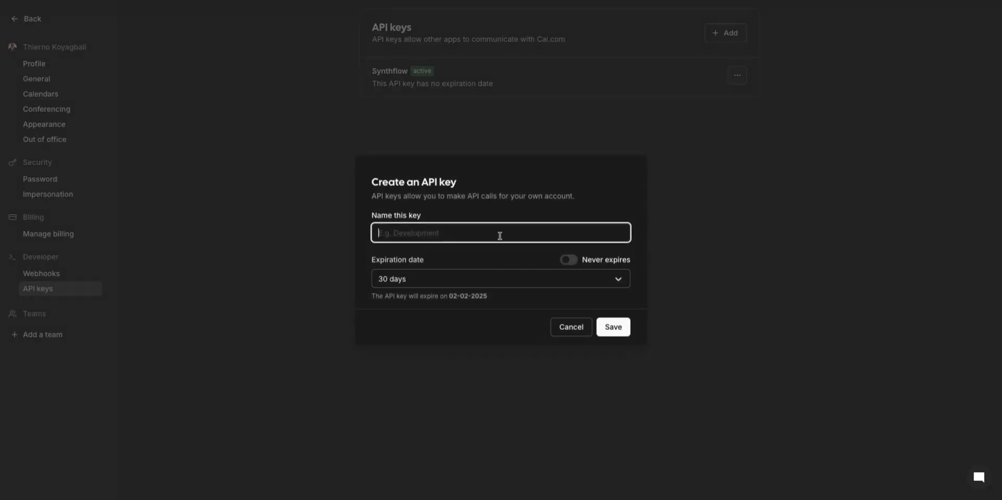
text(Synthflow Test)
click(569, 260)
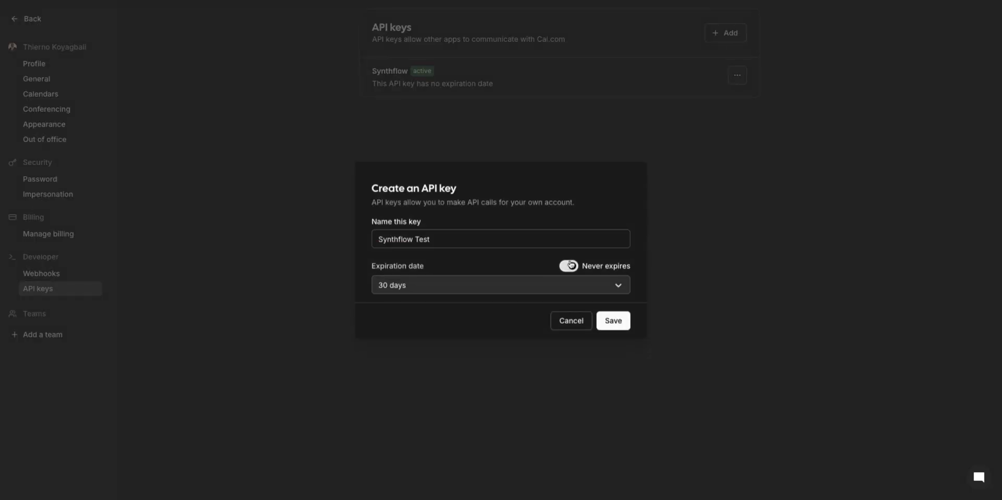
click(574, 266)
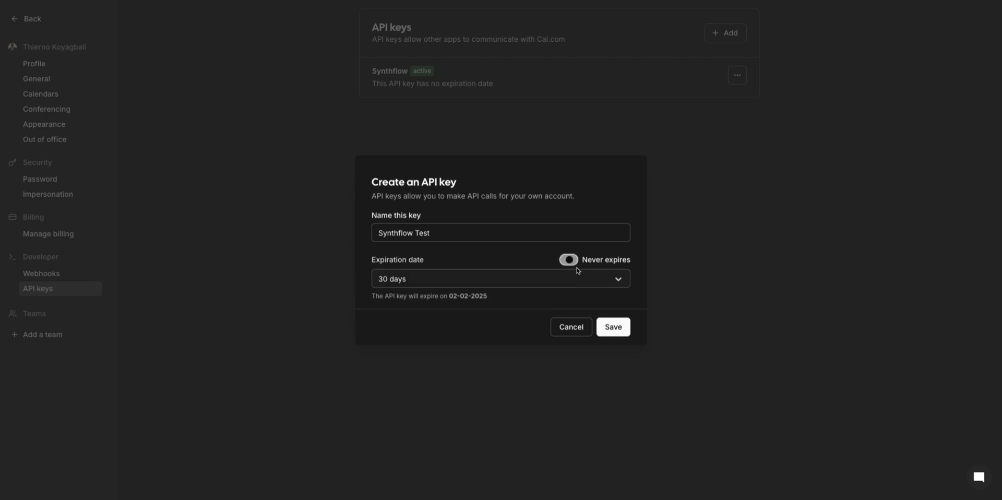
click(560, 279)
click(569, 259)
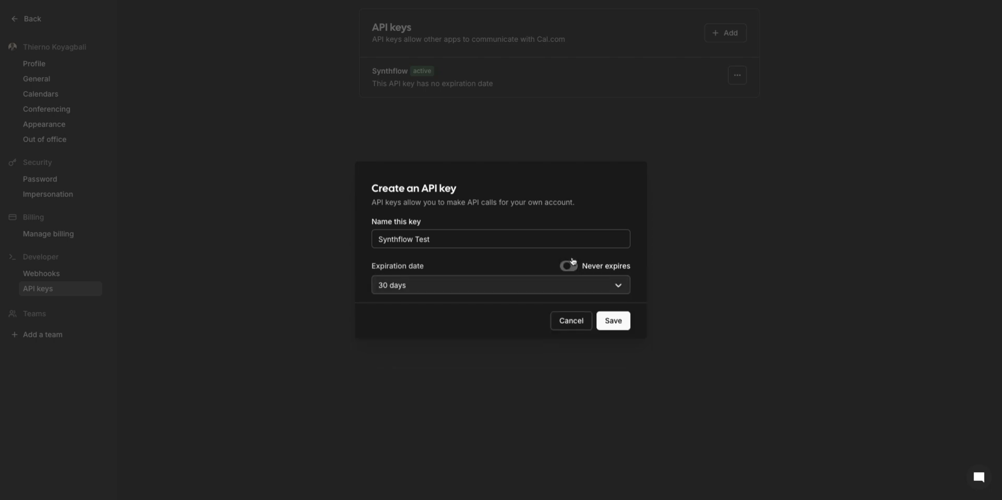
click(611, 320)
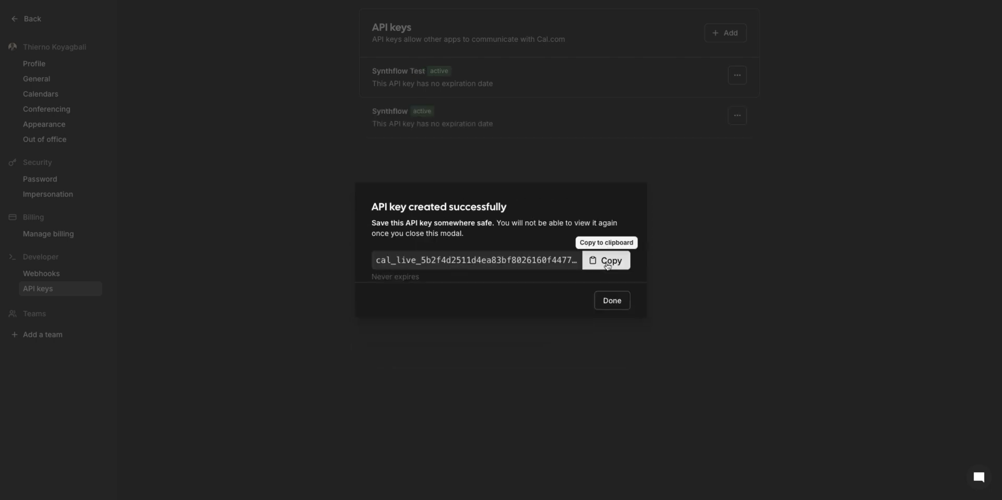
click(605, 260)
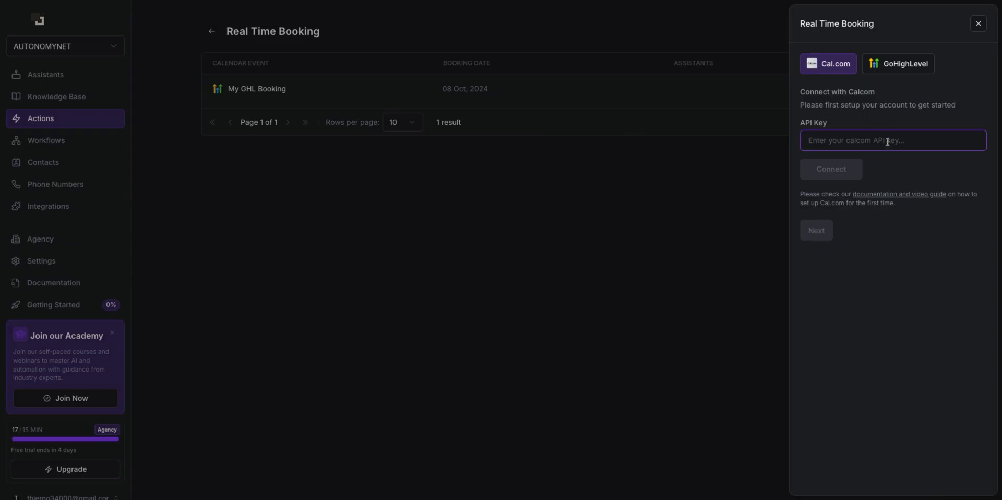
Step: Paste the Cal.com API key into the booking action, connect, and reach the Cal event ID field
key(ctrl+v)
click(826, 179)
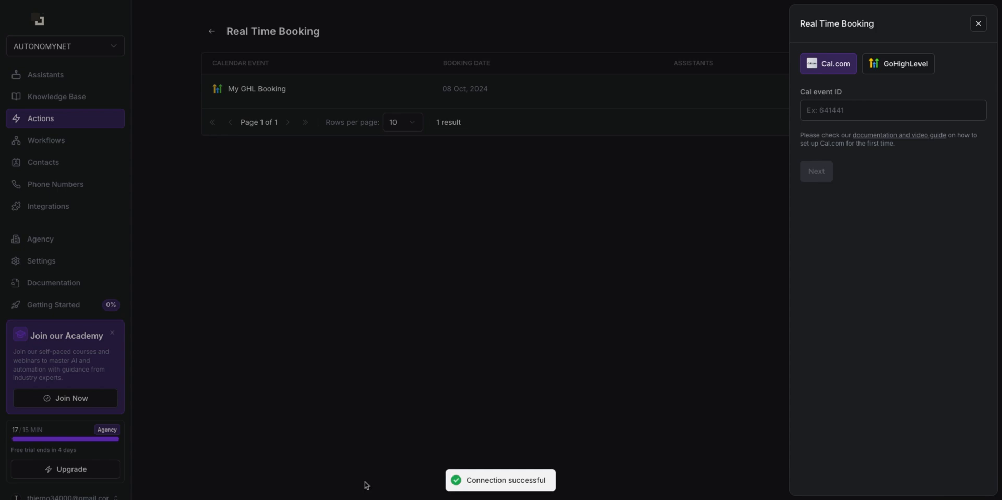
click(823, 110)
drag(809, 94, 834, 95)
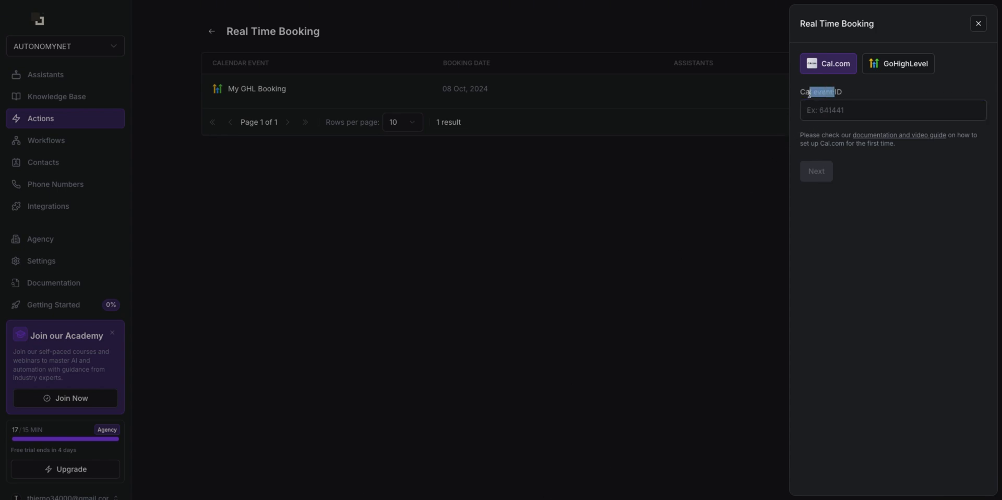
click(811, 94)
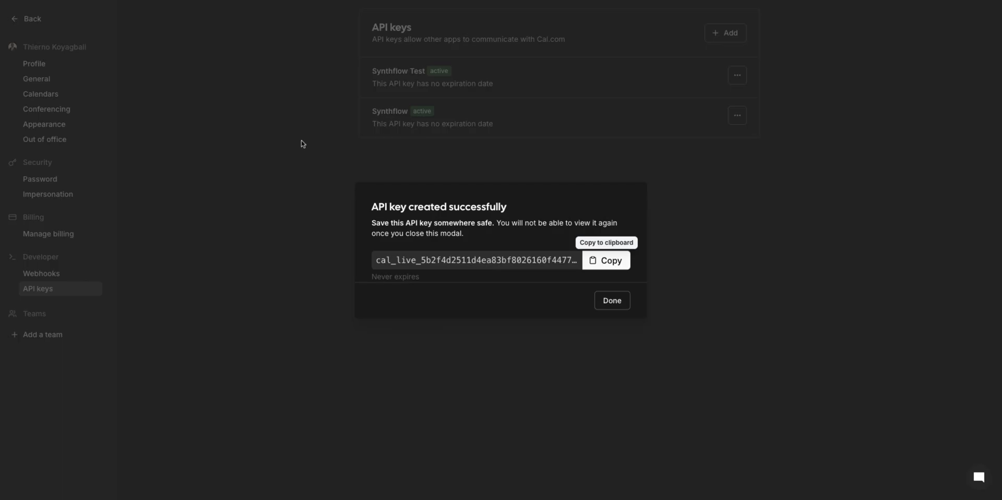
Step: Close the API key dialog and open the 30 Min Meeting event type in Cal.com
click(302, 144)
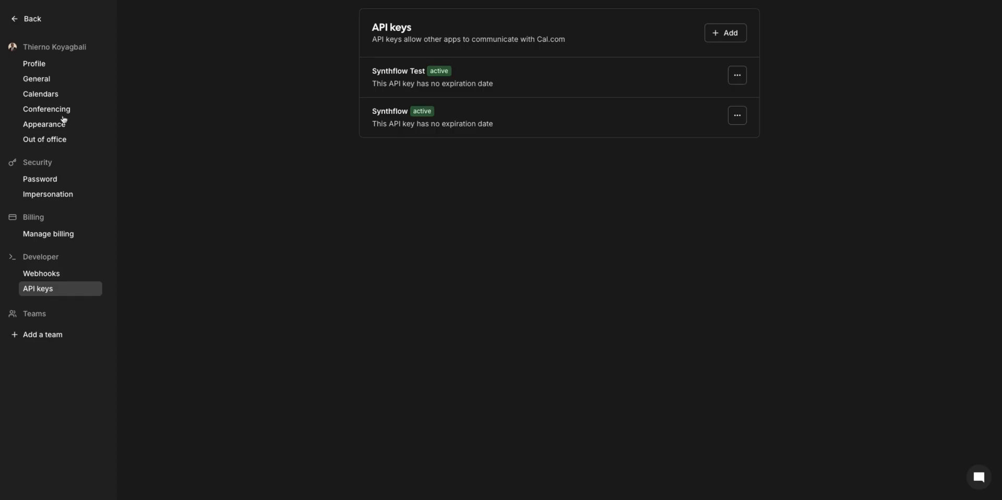
click(30, 21)
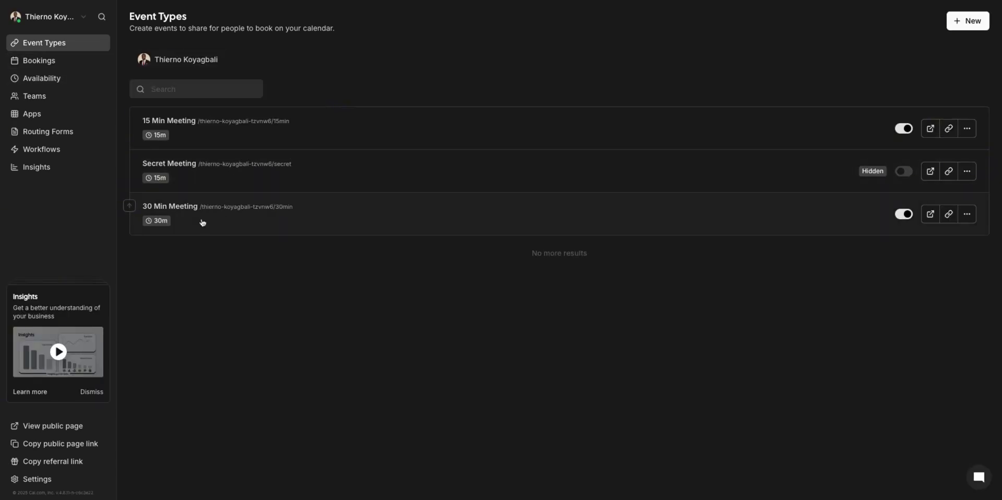
click(202, 222)
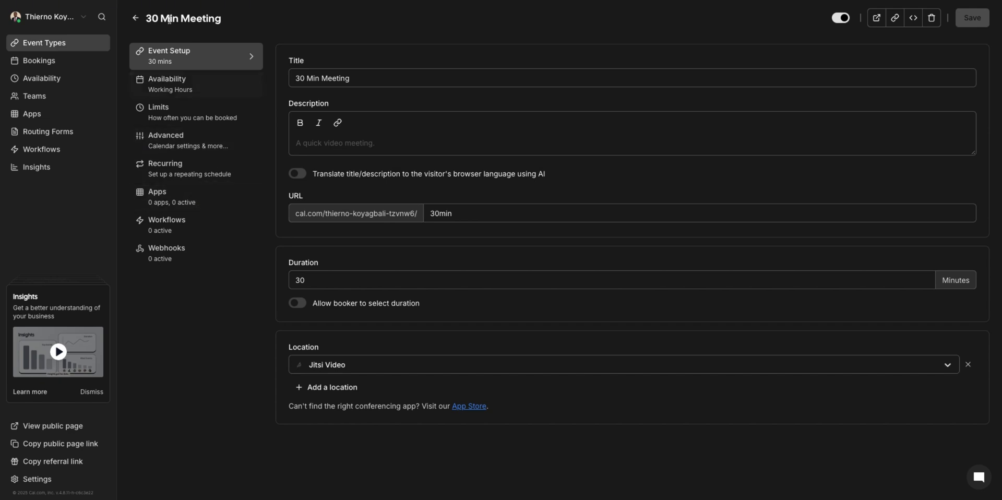
triple_click(147, 15)
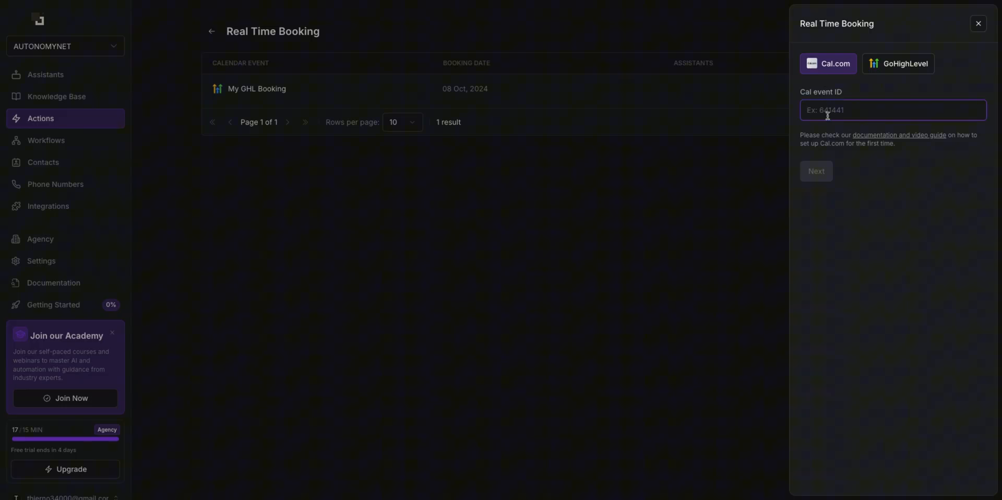
Step: Paste Cal event ID 1586842 and continue to the booking settings
click(829, 112)
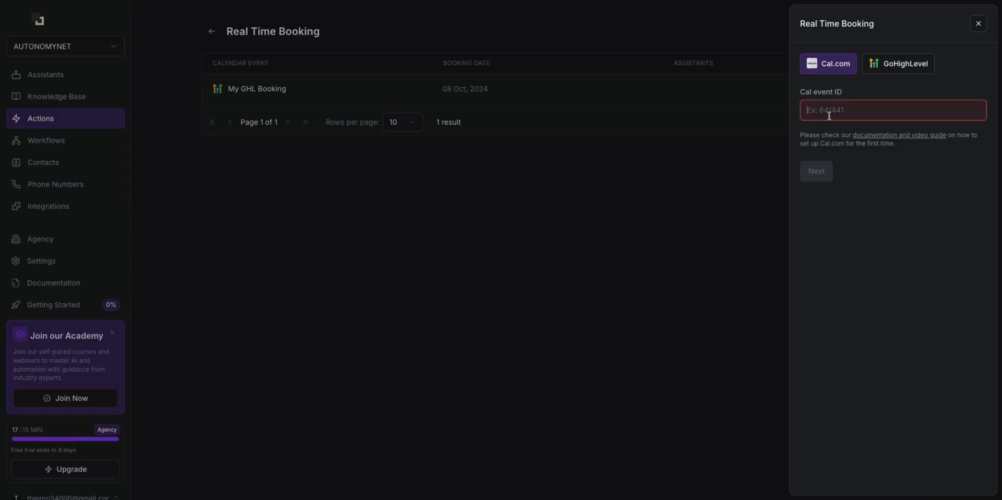
key(ctrl+v)
click(821, 176)
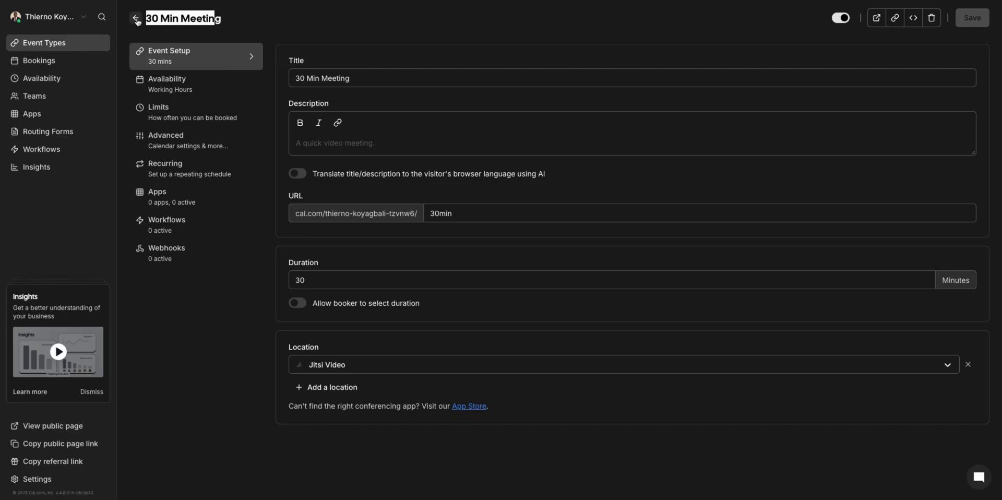
click(137, 21)
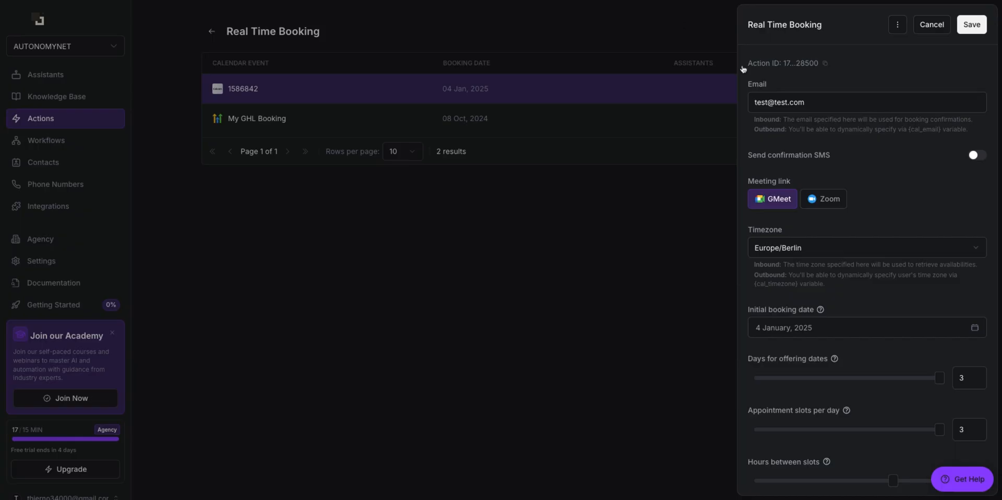
Step: Replace the booking email with the company contact address and choose Zoom for meeting links
click(814, 103)
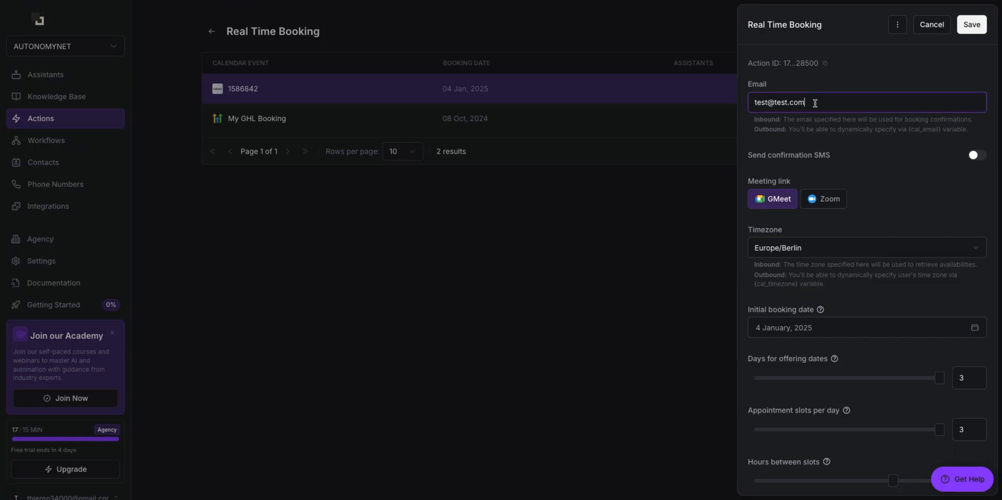
key(ctrl+a)
text(th)
key(BackSpace)
key(BackSpace)
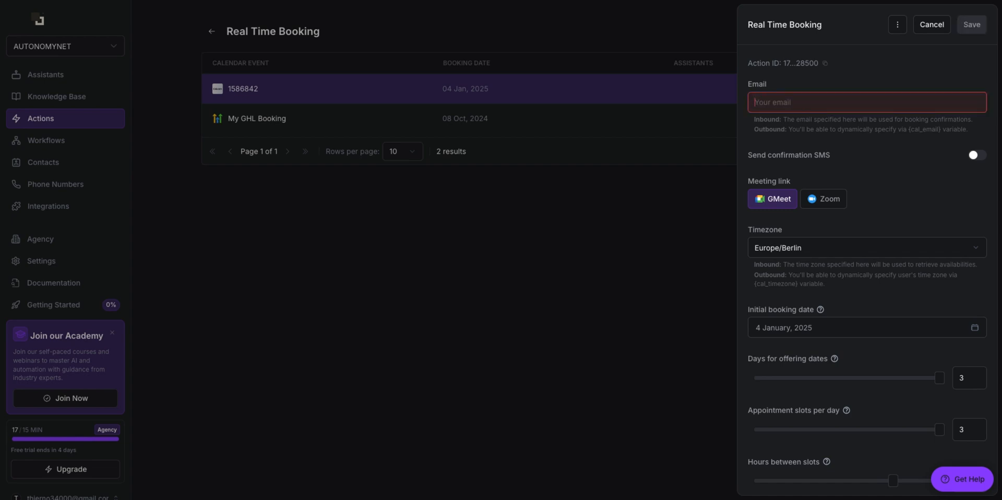
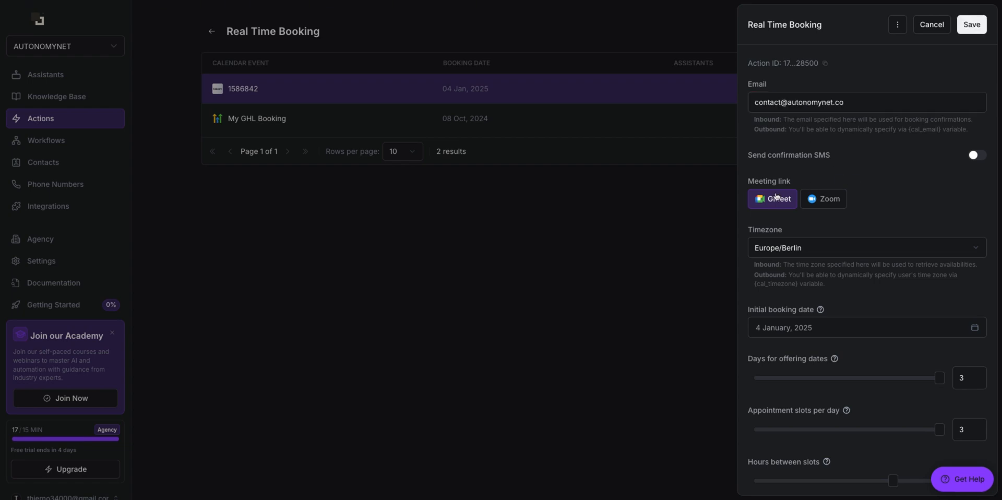
click(839, 203)
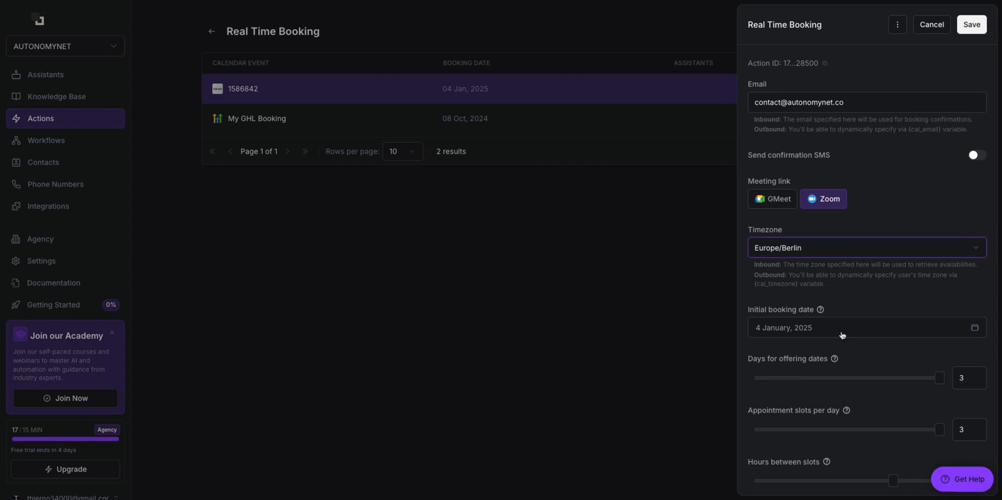
Step: Set Hours between slots to 1 and save the booking action
scroll(856, 365, down, 3)
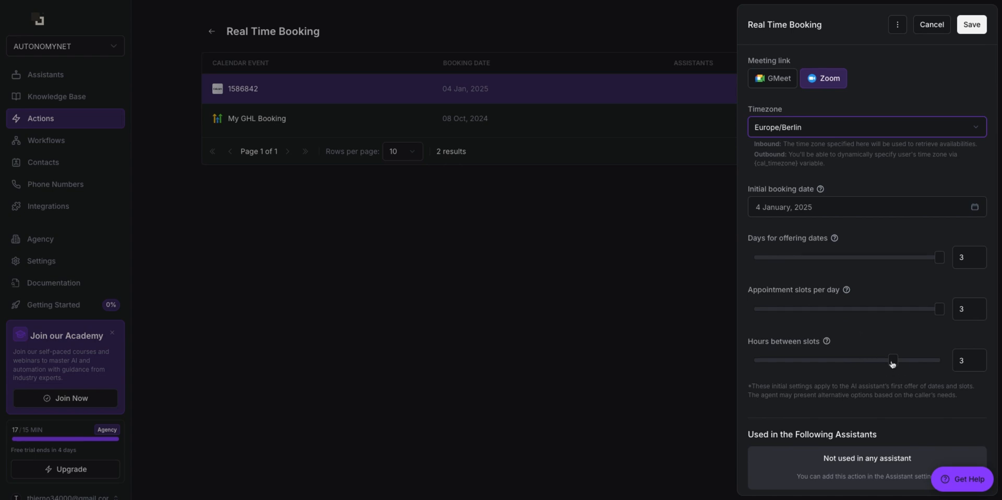
click(892, 362)
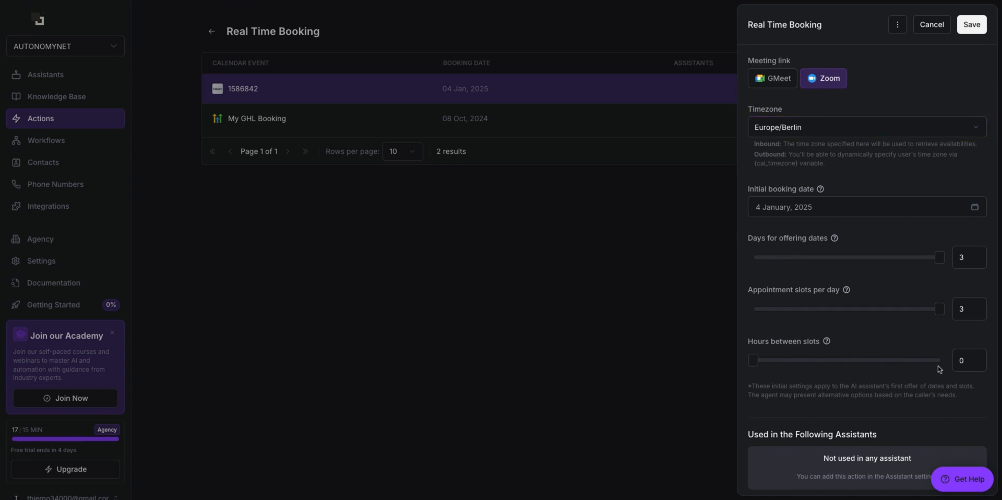
click(974, 364)
key(BackSpace)
text(1)
scroll(924, 361, up, 3)
click(976, 26)
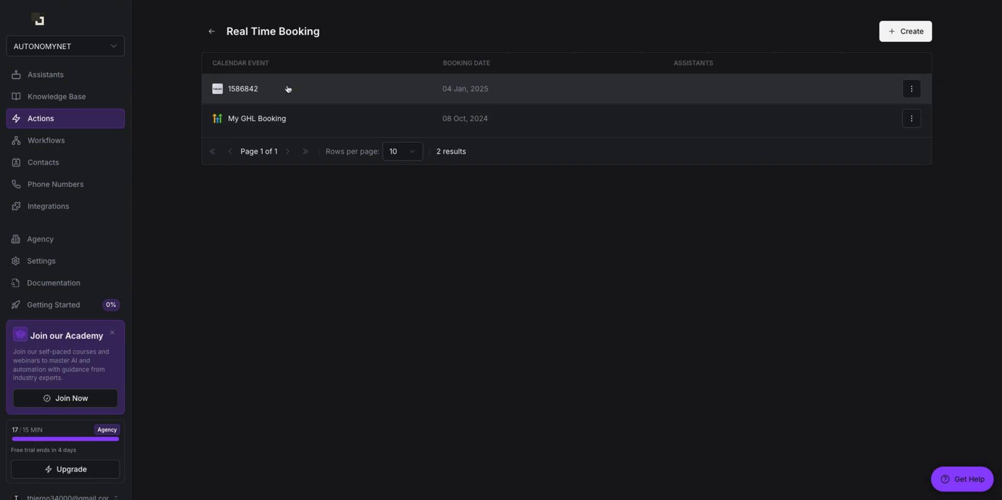
Step: Go to the Call Transfer actions and open the first transfer for editing
click(214, 33)
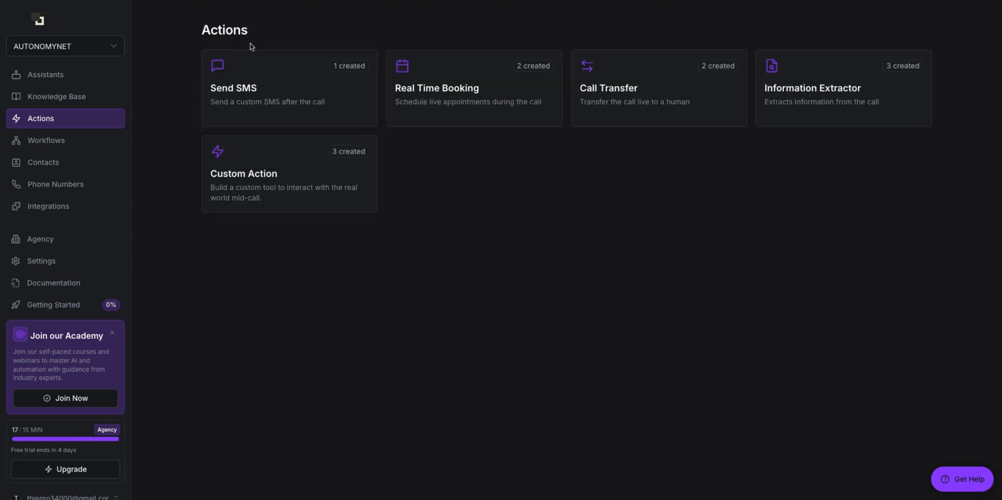
click(645, 102)
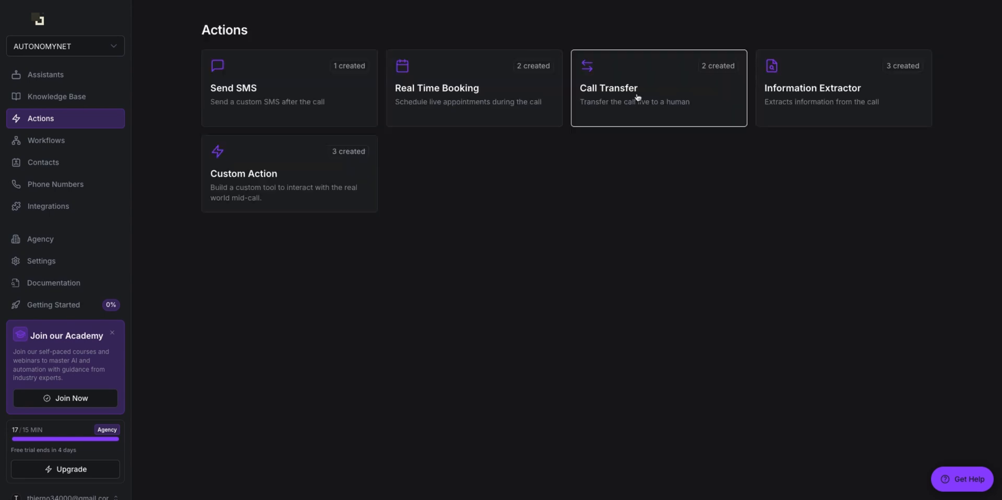
click(634, 99)
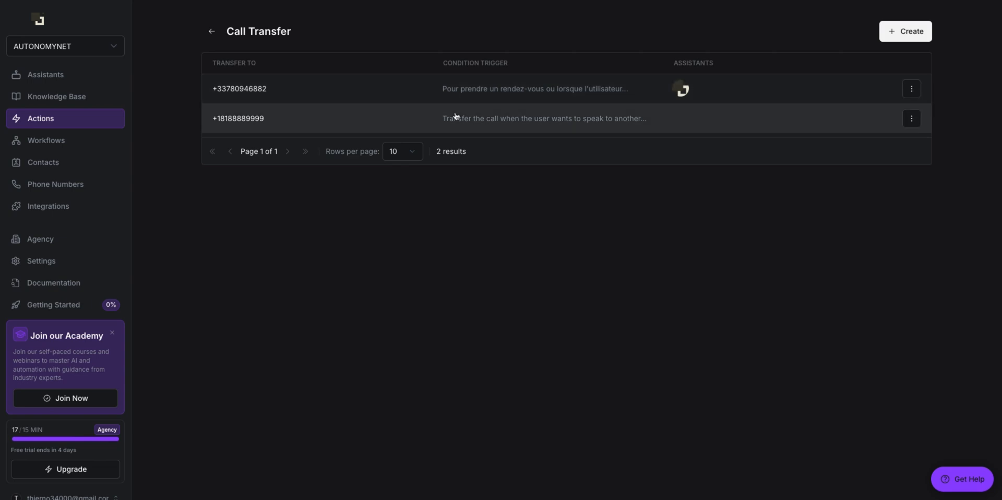
click(476, 96)
Step: Look over the transfer's phone number and French trigger condition
triple_click(879, 108)
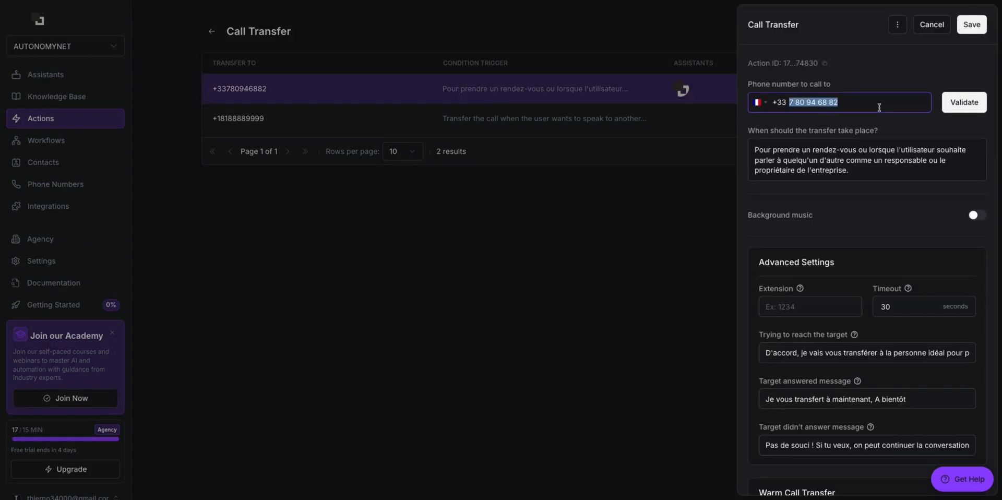
click(853, 103)
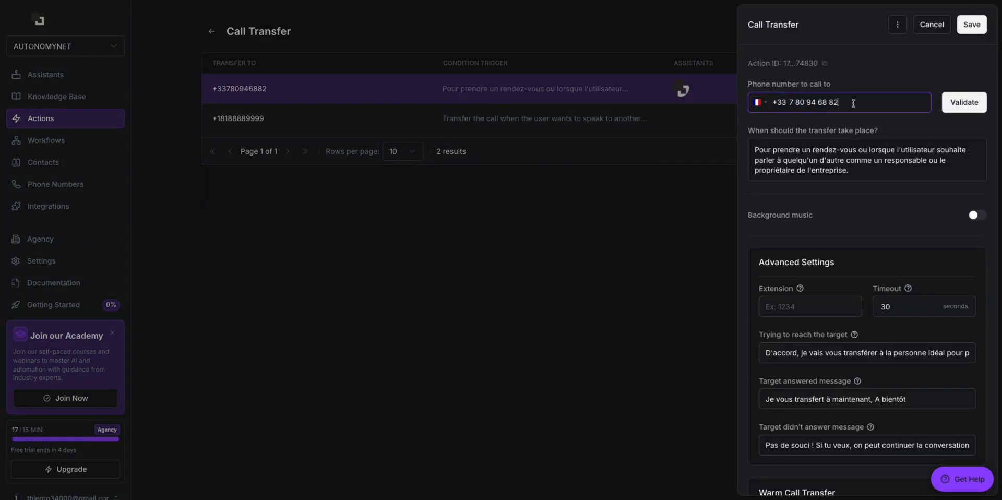
drag(759, 147, 849, 170)
click(849, 170)
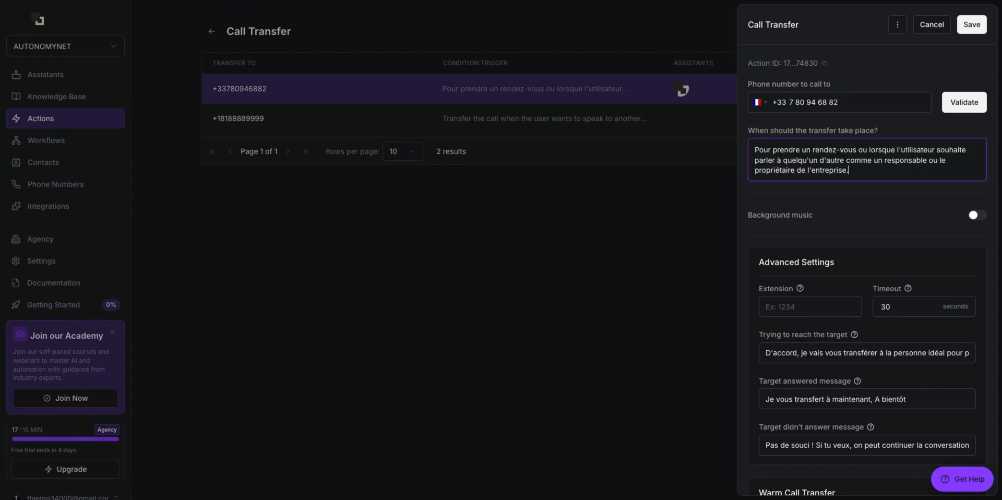
drag(849, 170, 760, 150)
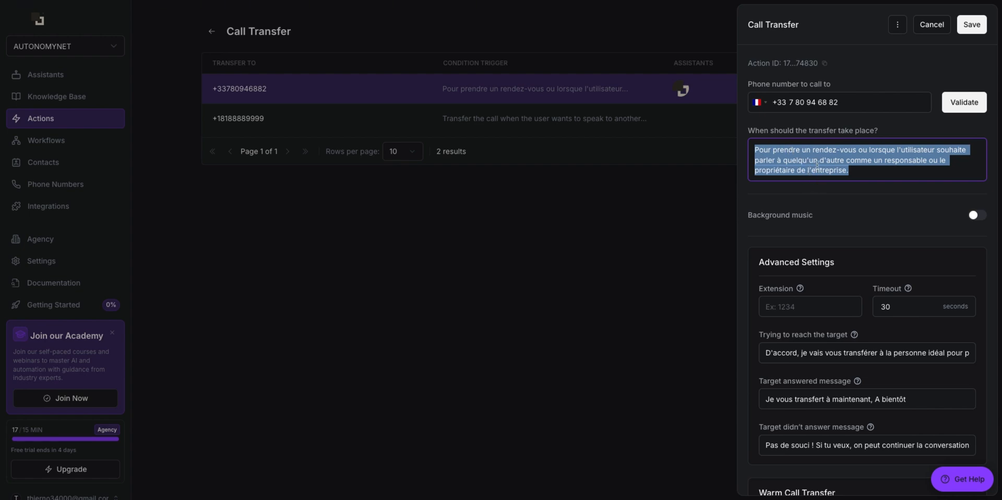
click(866, 172)
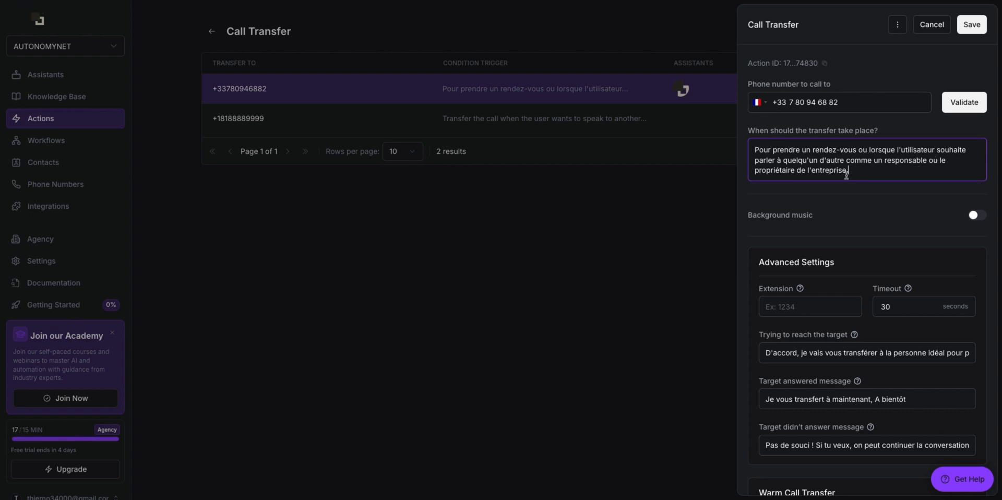
scroll(861, 188, down, 4)
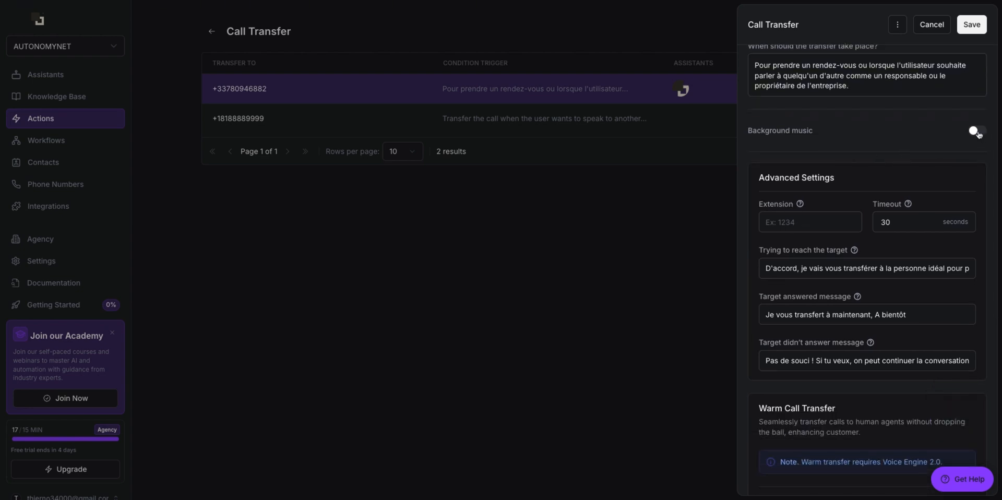
Step: Turn background music on, browse the music styles, then switch it off again
click(978, 130)
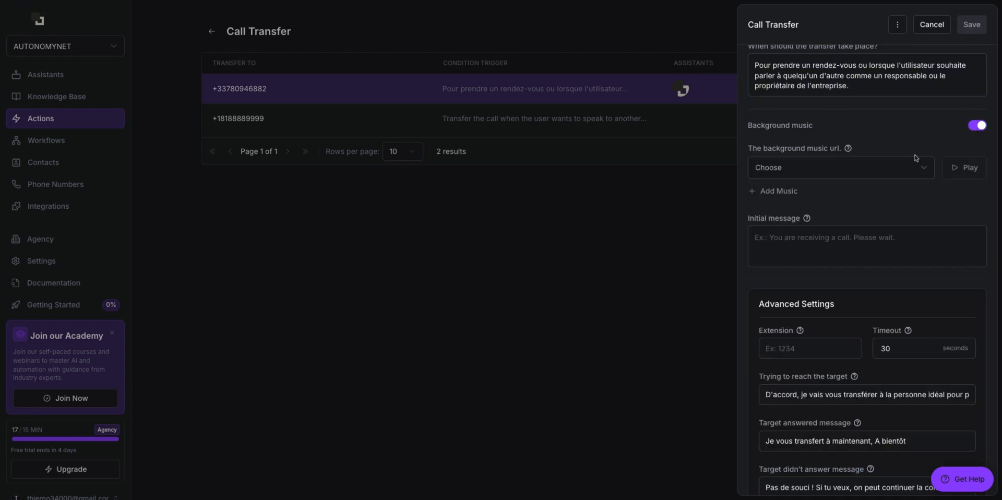
click(896, 167)
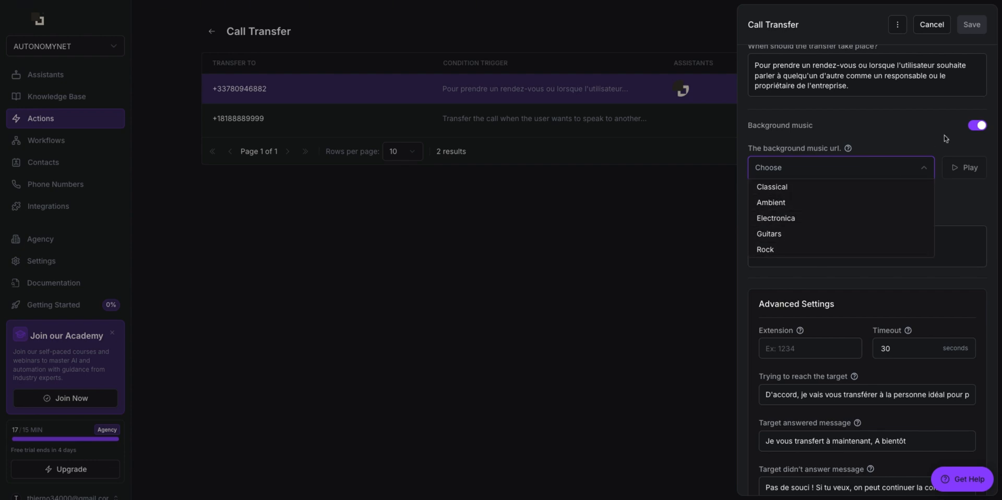
click(978, 127)
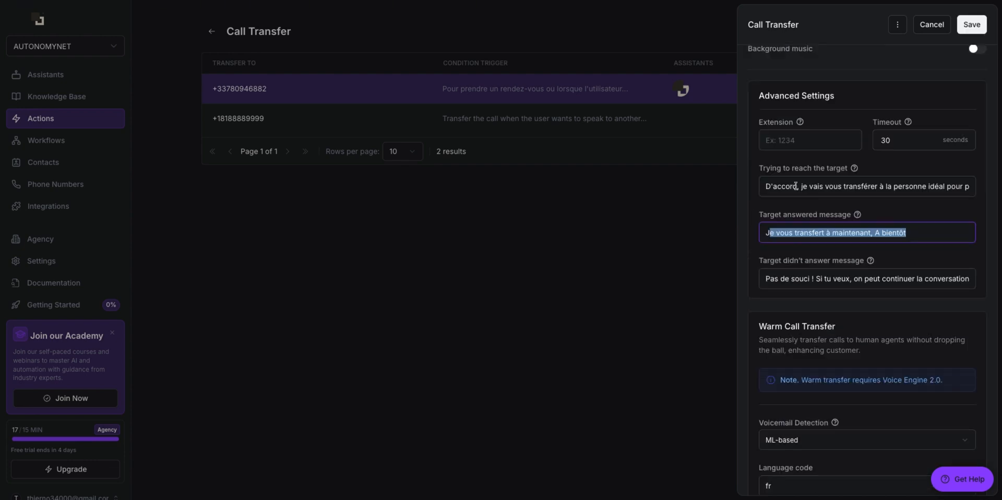
Step: Review the transfer message, warm transfer and pause settings, then close the editor
drag(795, 185, 835, 232)
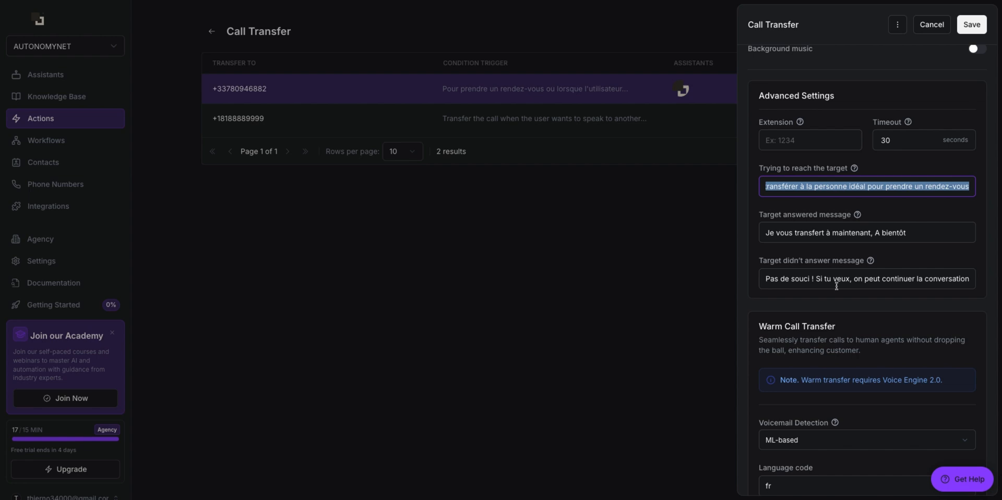
scroll(838, 286, down, 5)
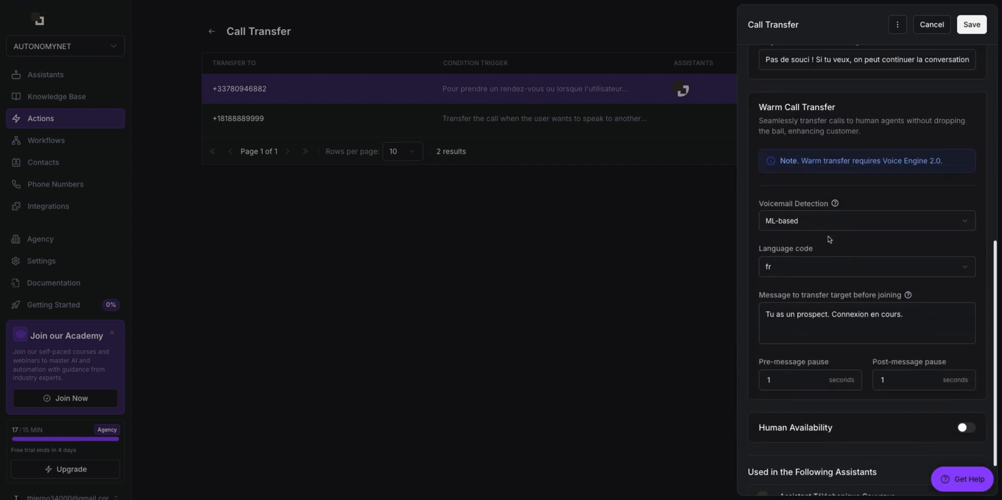
scroll(838, 190, down, 1)
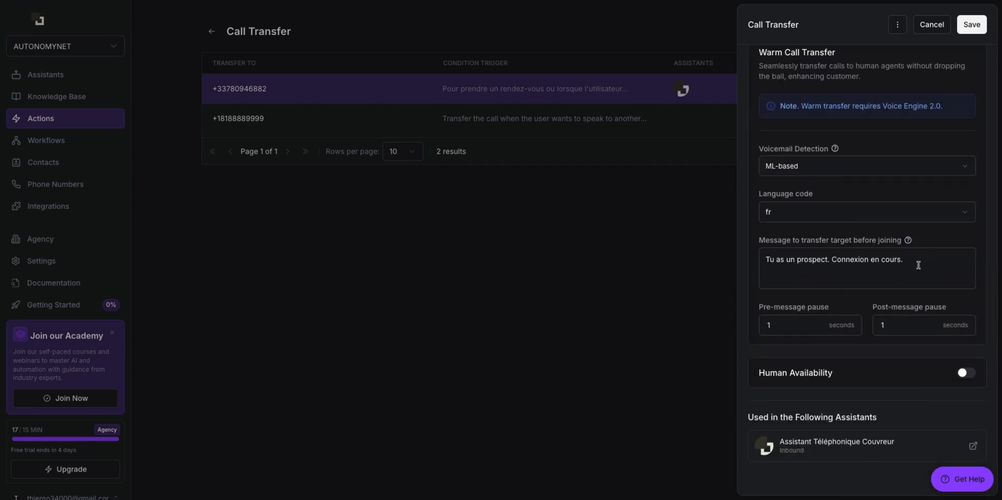
drag(917, 260, 730, 266)
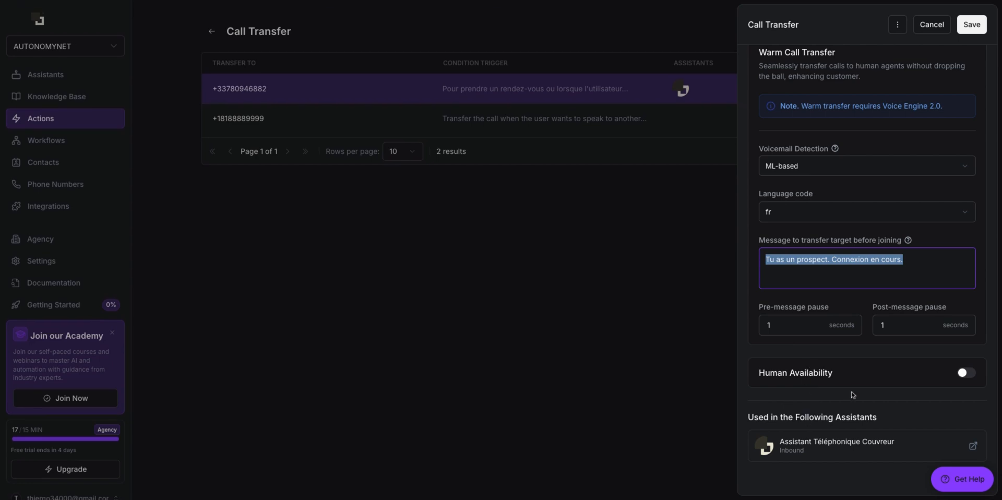
scroll(857, 388, up, 10)
scroll(856, 388, down, 10)
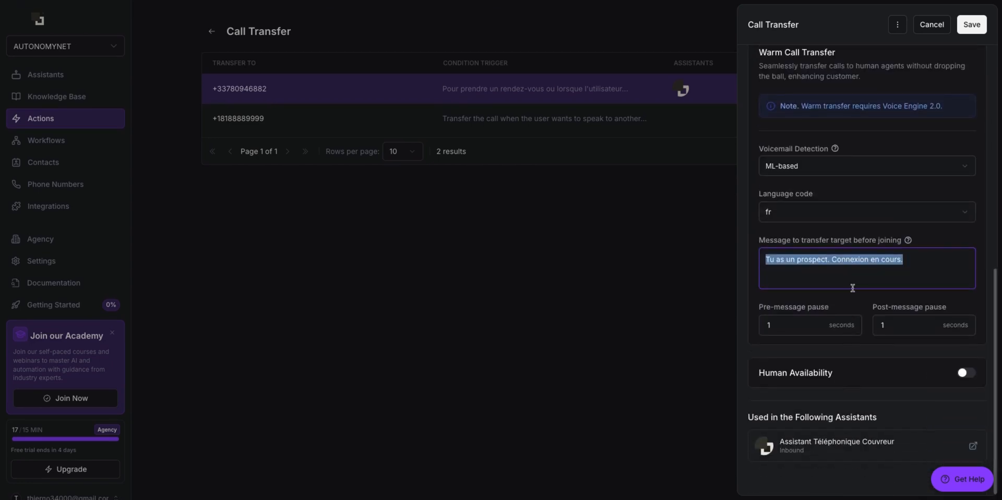
click(812, 171)
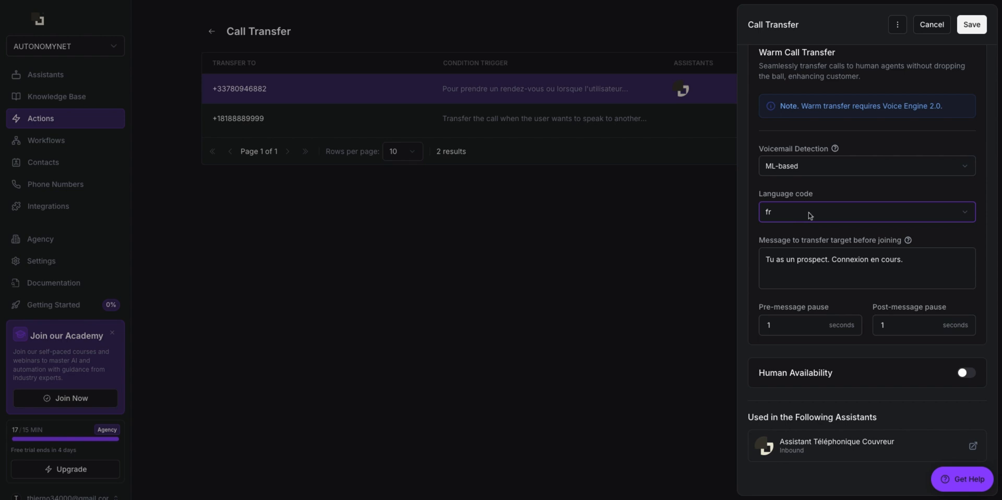
click(927, 324)
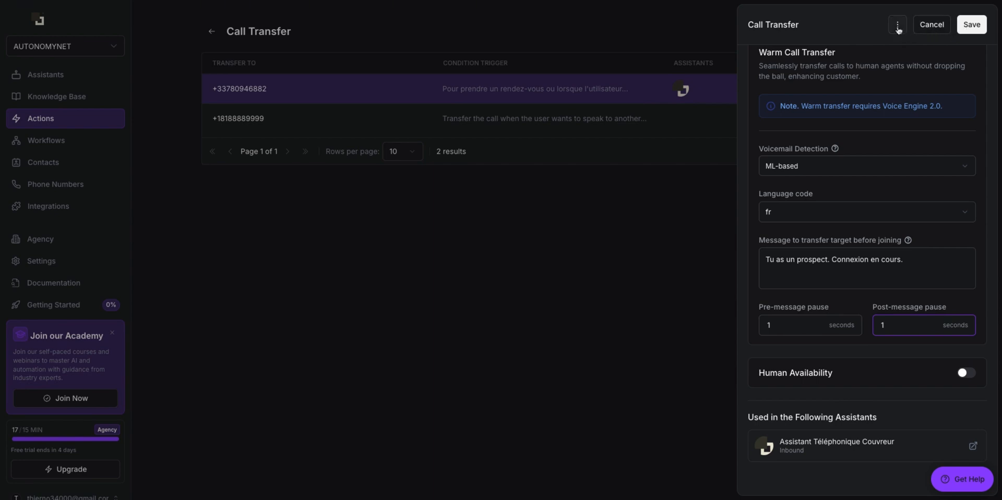
click(708, 224)
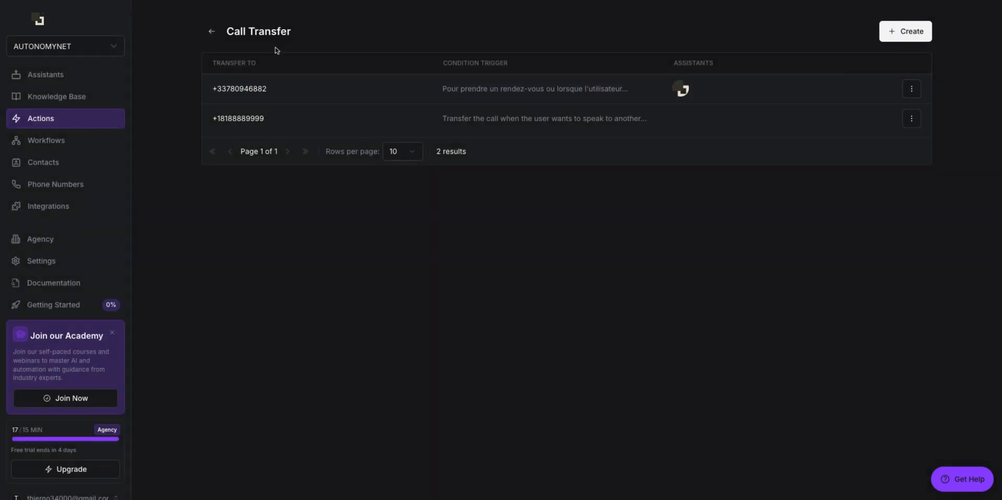
Step: From the Actions overview, open Information Extractor and start a Single Choice extractor
click(212, 32)
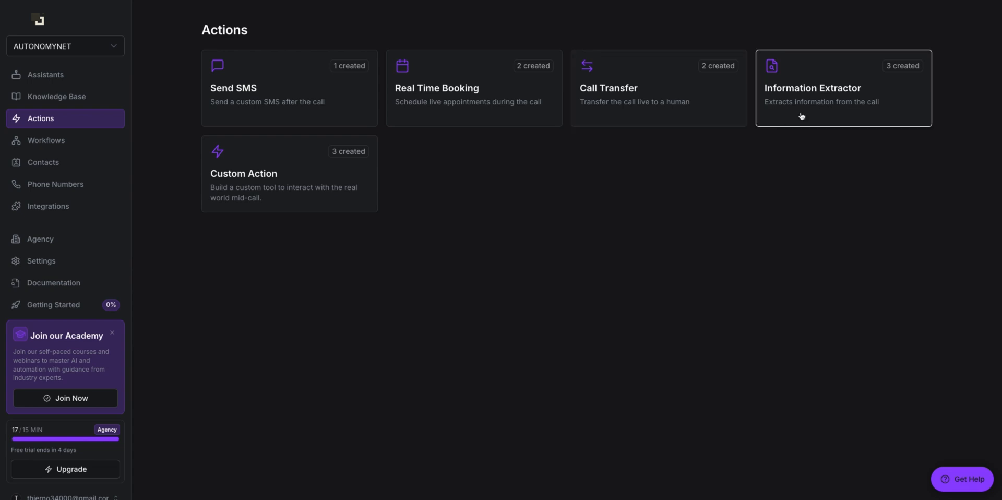
click(822, 104)
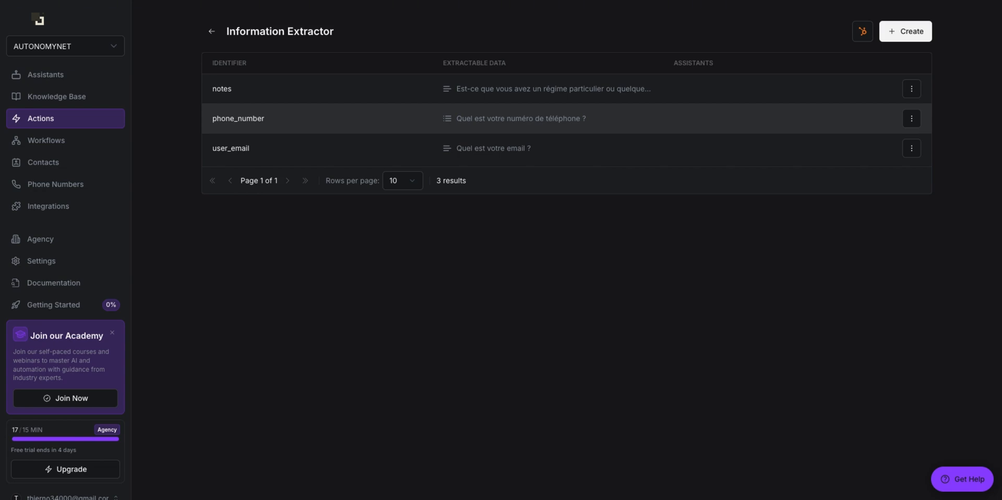
click(919, 39)
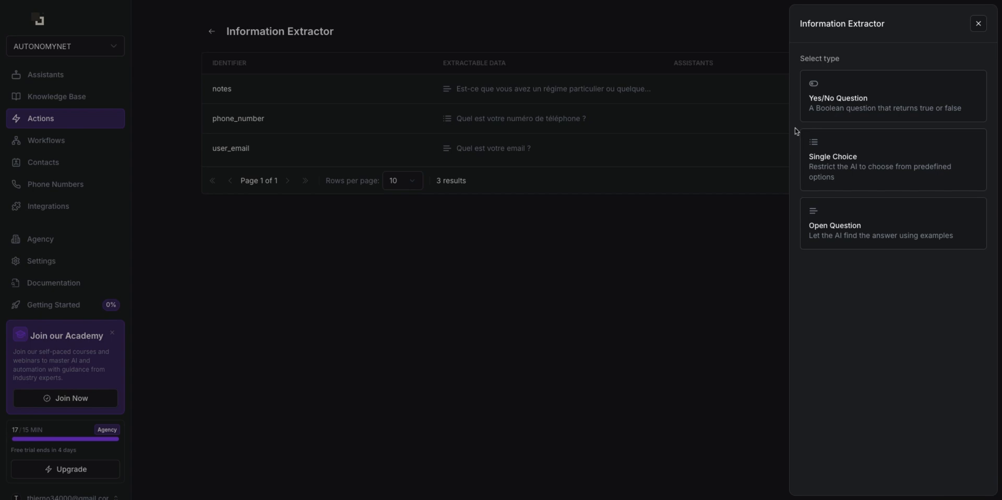
click(729, 239)
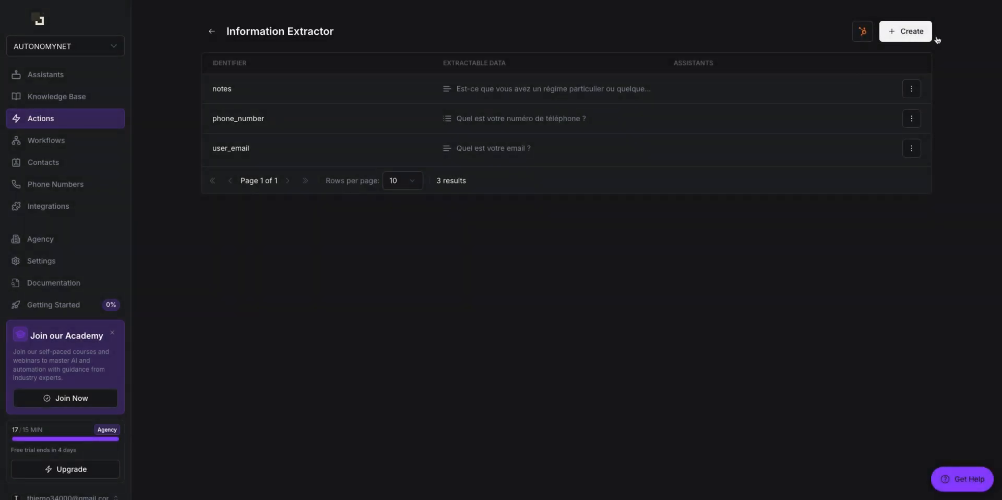
click(918, 33)
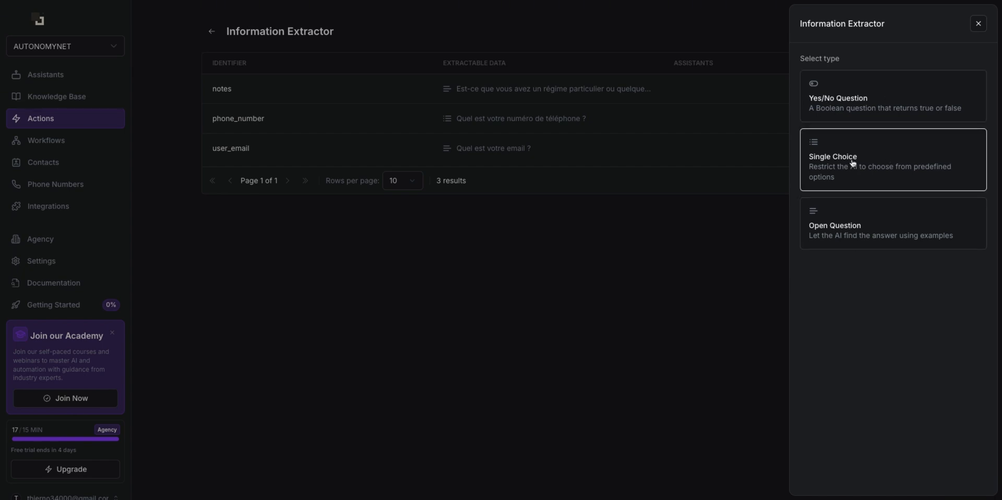
key(Escape)
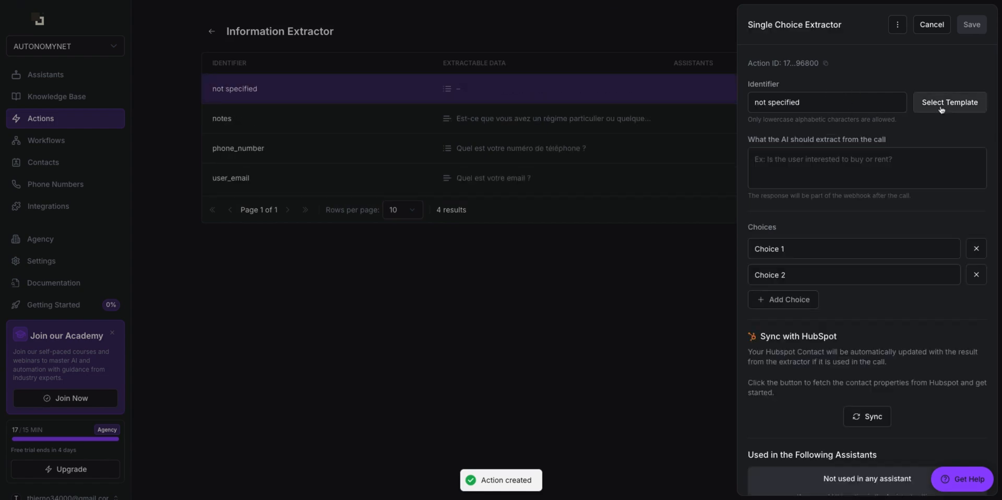
Step: Apply the user_name template and change its question to 'Quel est votre nom ?'
click(940, 109)
scroll(392, 198, down, 2)
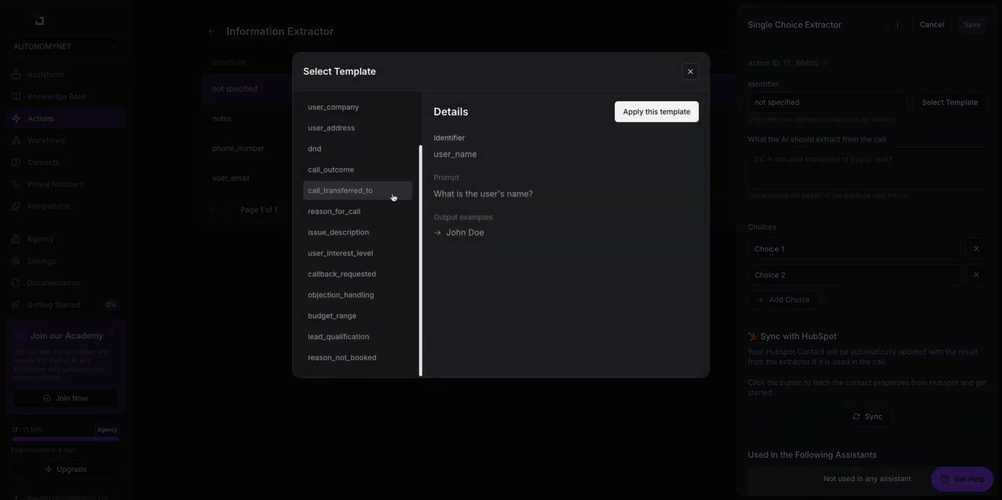
scroll(392, 198, up, 2)
click(628, 119)
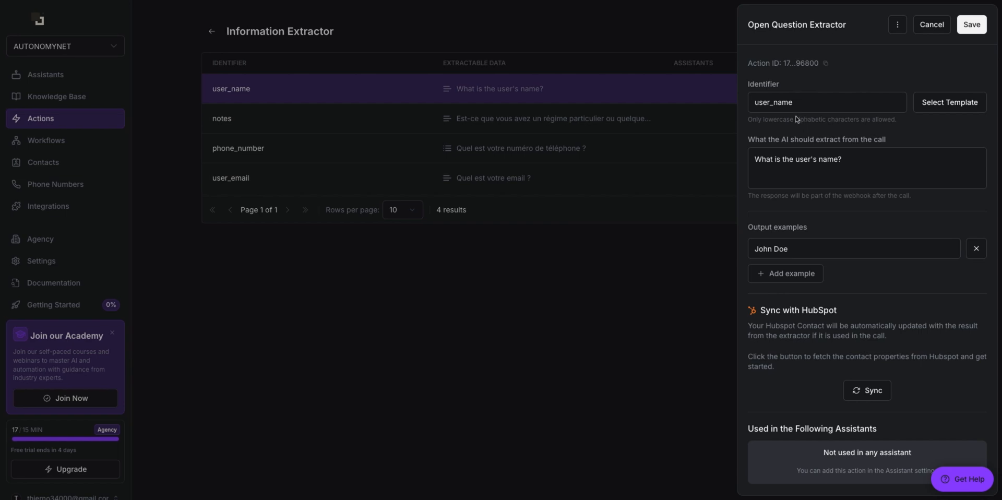
triple_click(870, 159)
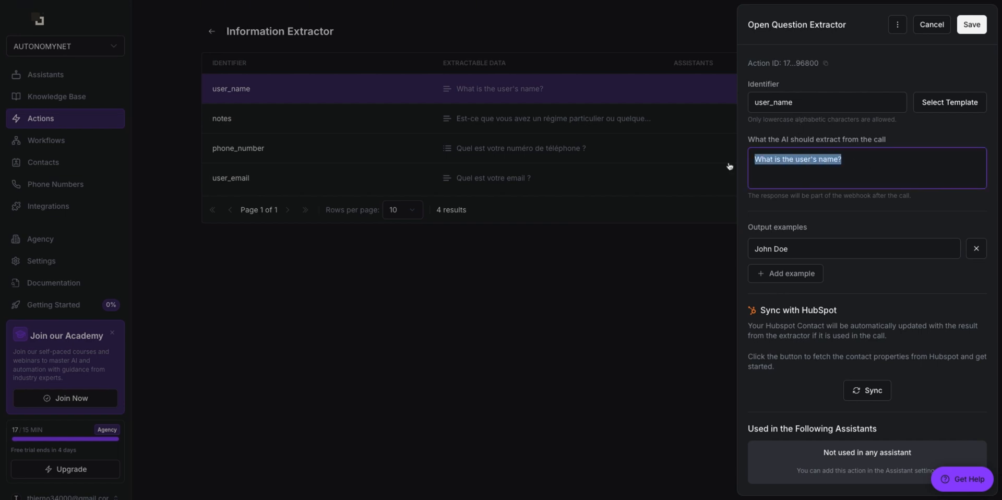
text(Quel est votre nom ?)
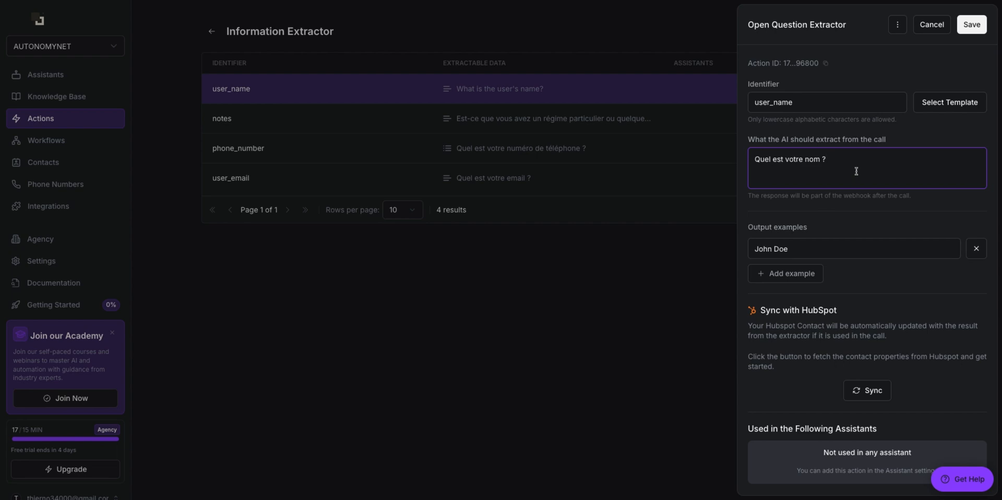
Step: Add a third output example, revise the example names, and save the extractor
click(799, 254)
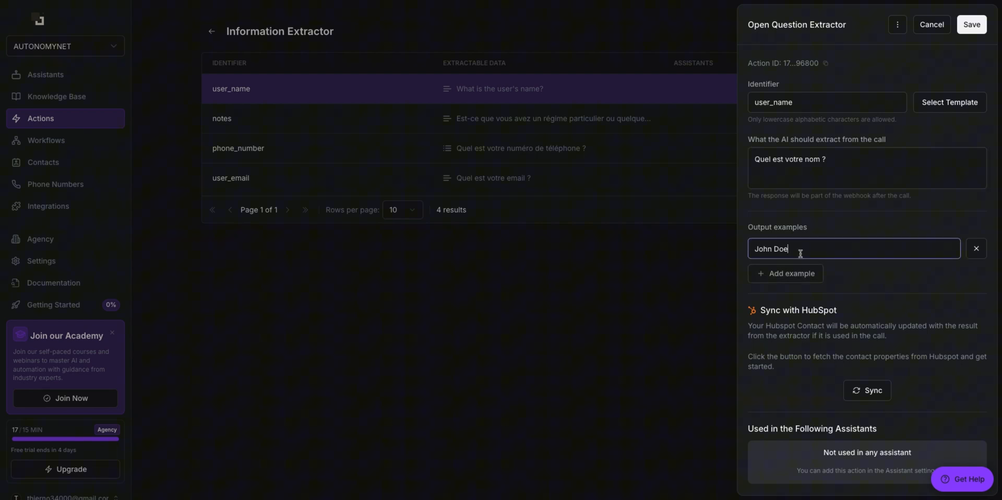
click(817, 276)
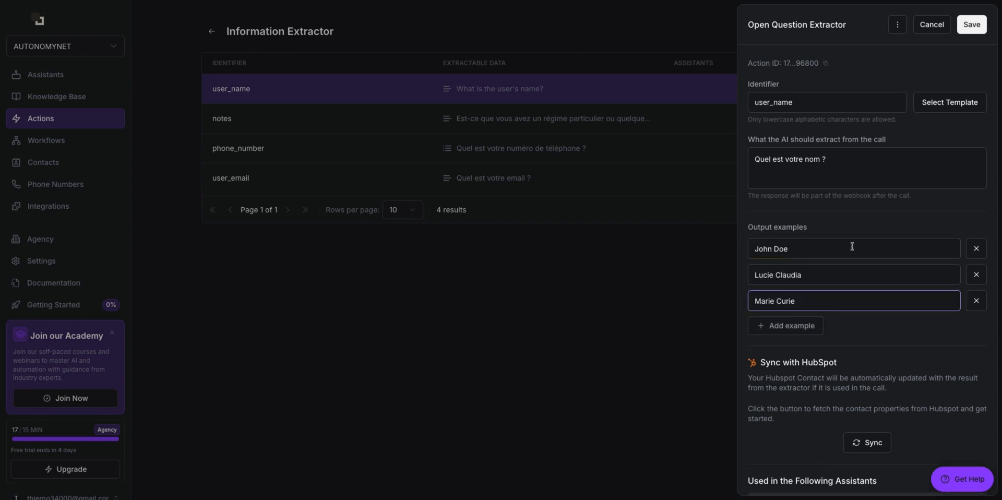
triple_click(811, 250)
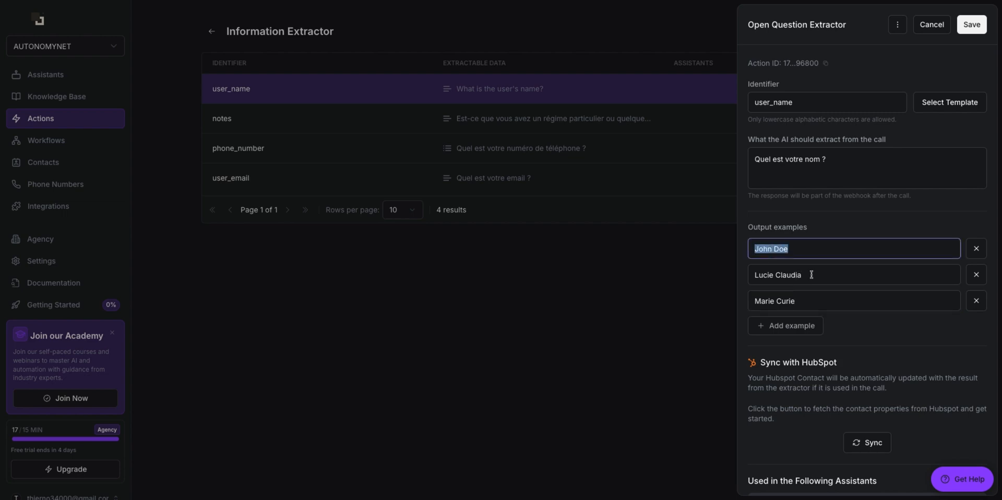
triple_click(811, 275)
triple_click(809, 295)
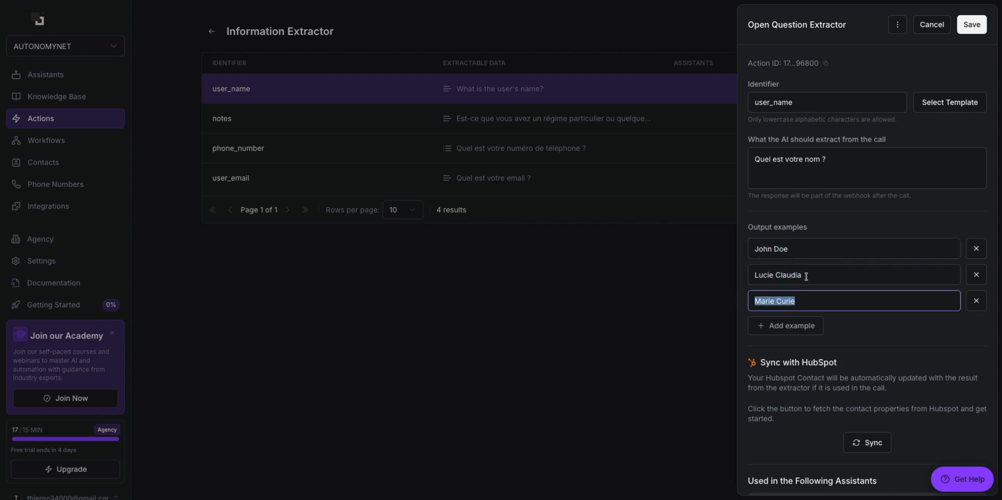
triple_click(806, 276)
triple_click(802, 250)
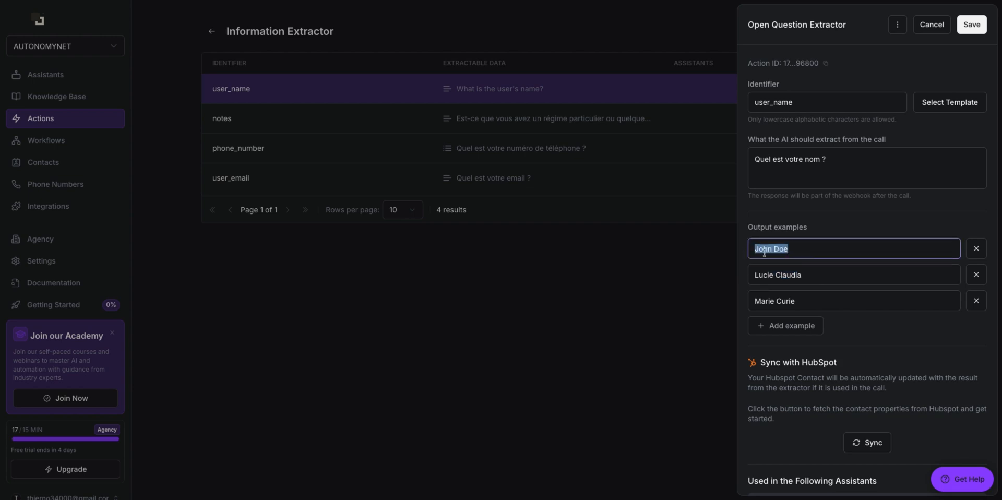
triple_click(807, 274)
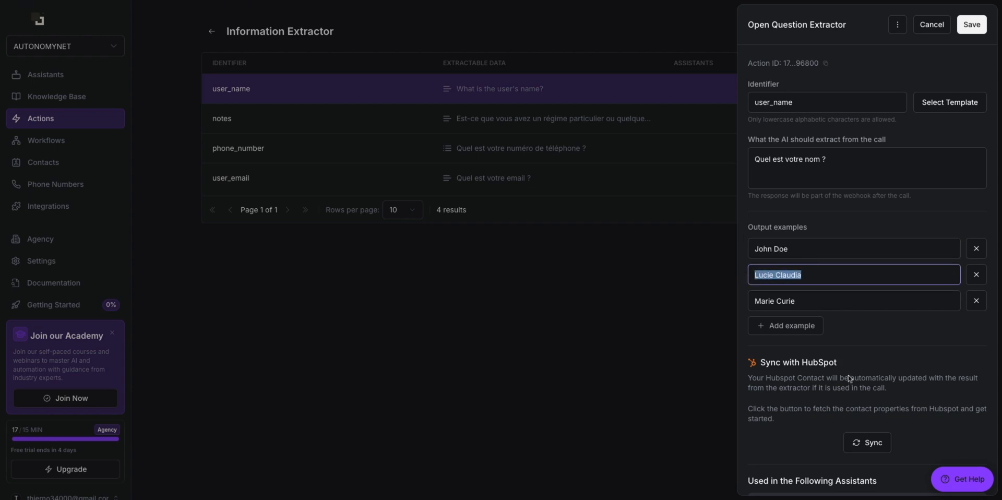
scroll(850, 378, down, 2)
scroll(844, 366, up, 2)
scroll(841, 364, down, 2)
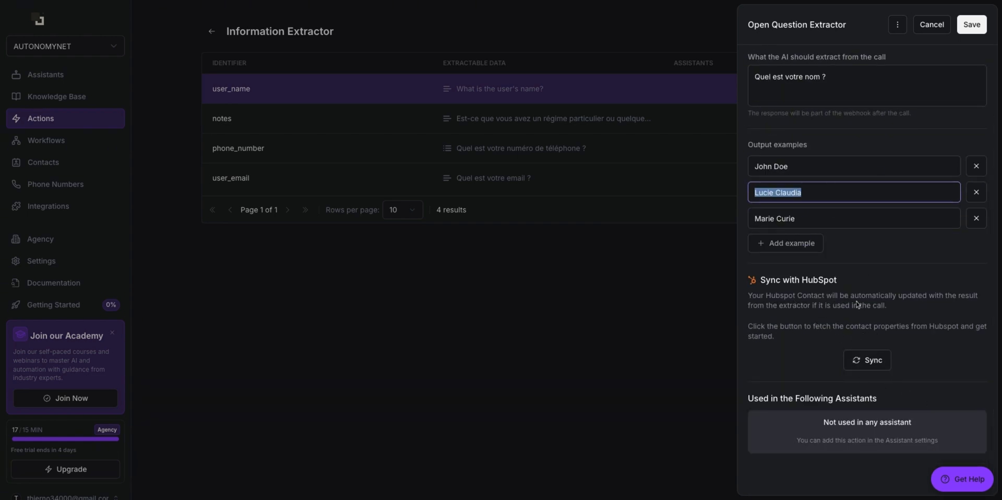
scroll(857, 303, up, 2)
click(962, 28)
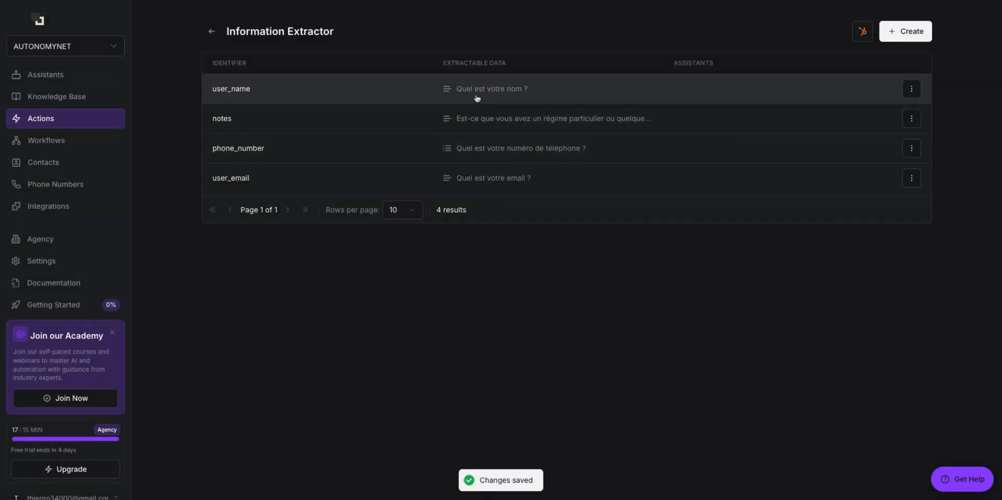
Step: Return to Actions, open Custom Action, and bring up the Create New Custom Action choice
key(alt+Left)
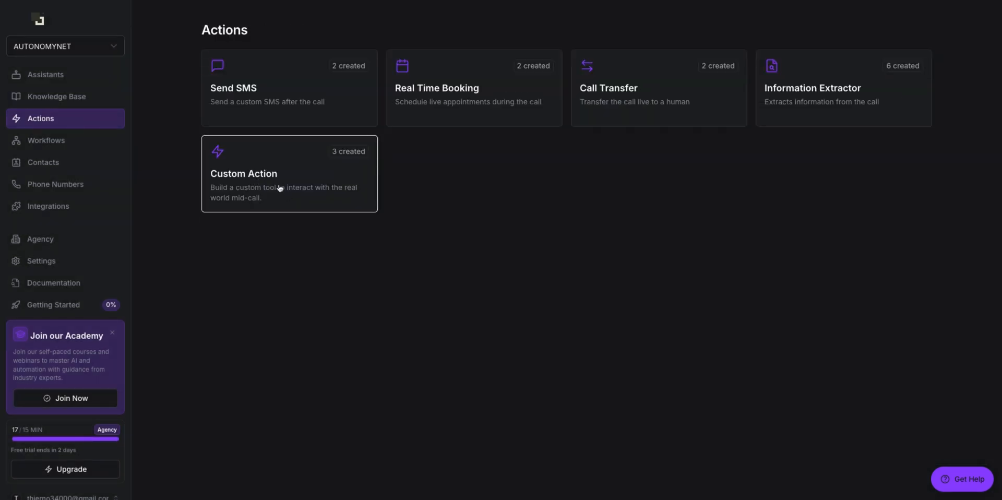
click(301, 184)
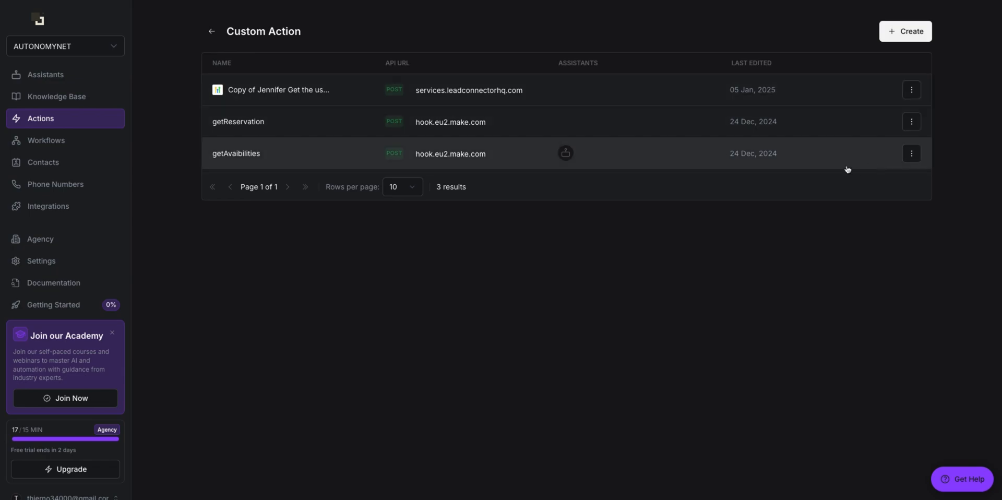
click(905, 32)
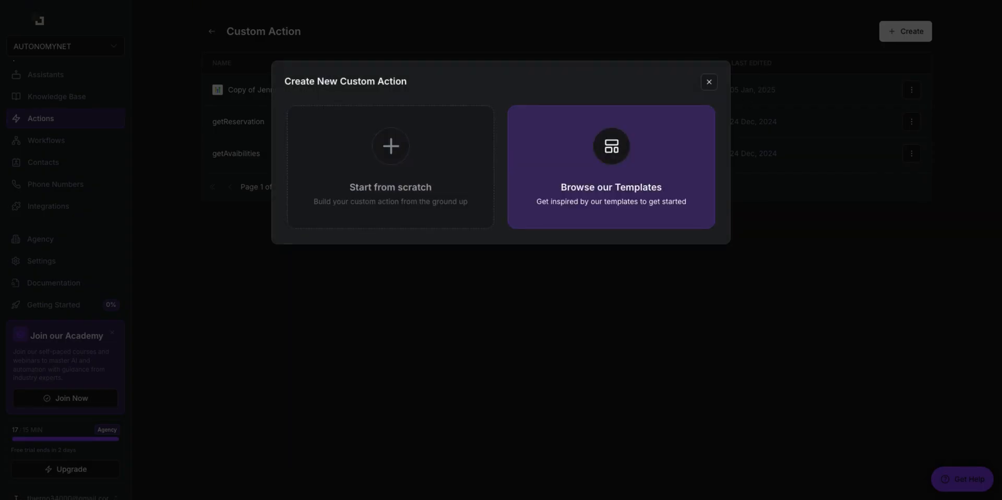
click(708, 81)
click(896, 32)
Step: Choose Start from scratch, then copy the Make scenario's webhook trigger address
click(396, 165)
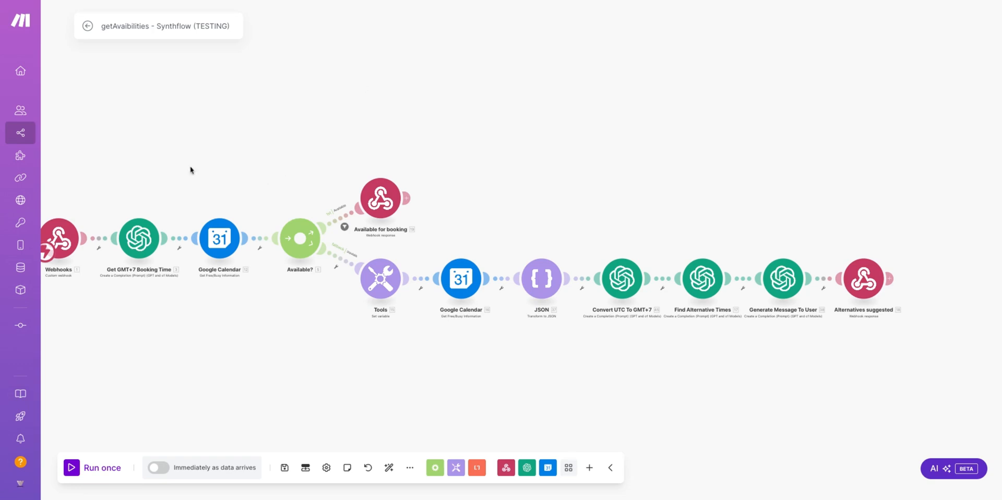
drag(189, 167, 230, 165)
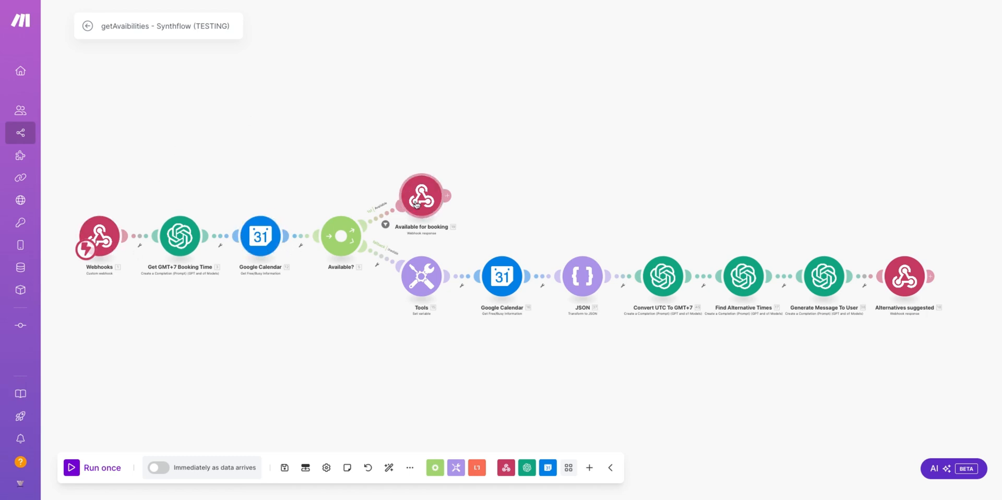
click(112, 234)
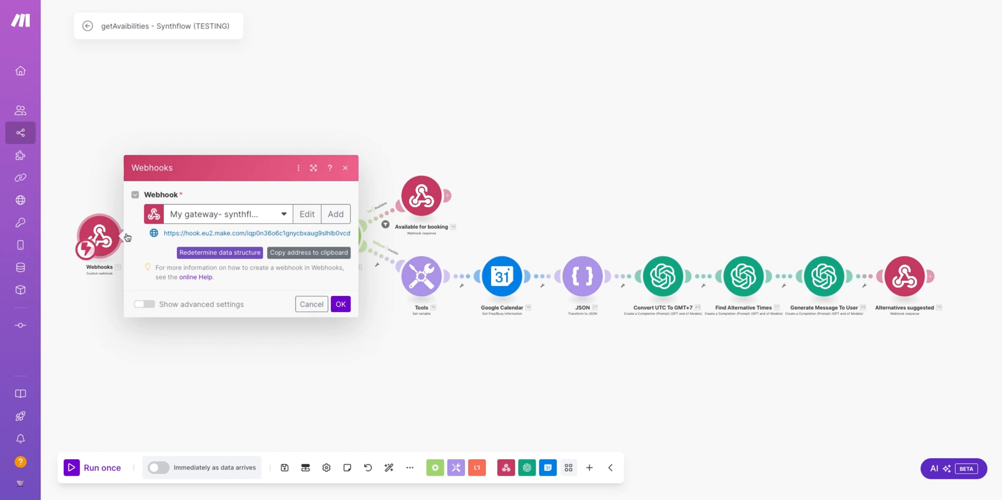
click(300, 253)
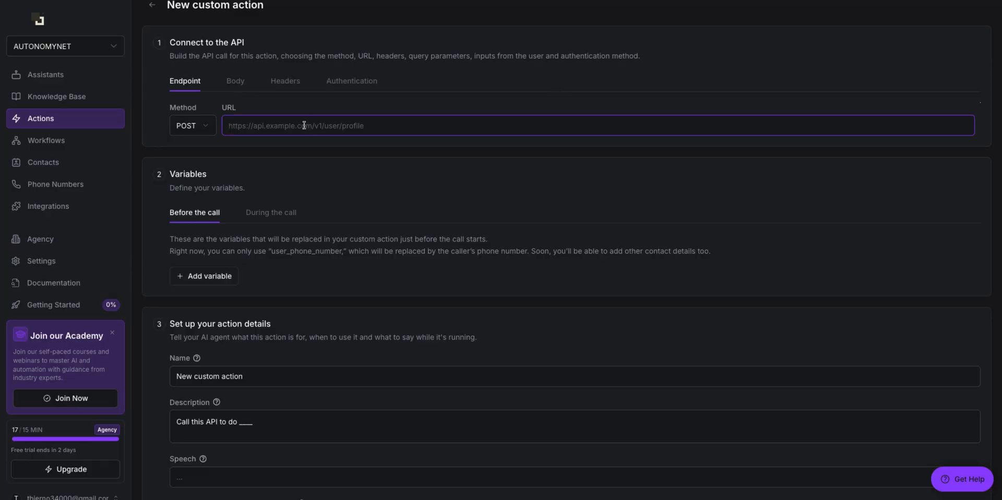
Step: Set the Make webhook address as the endpoint URL and show the during-call variables
click(297, 154)
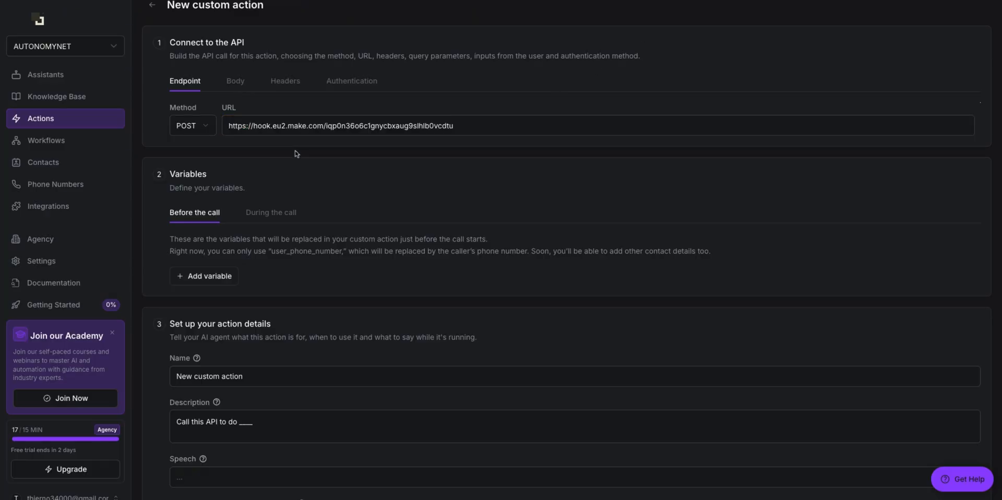
click(260, 214)
click(213, 218)
click(250, 219)
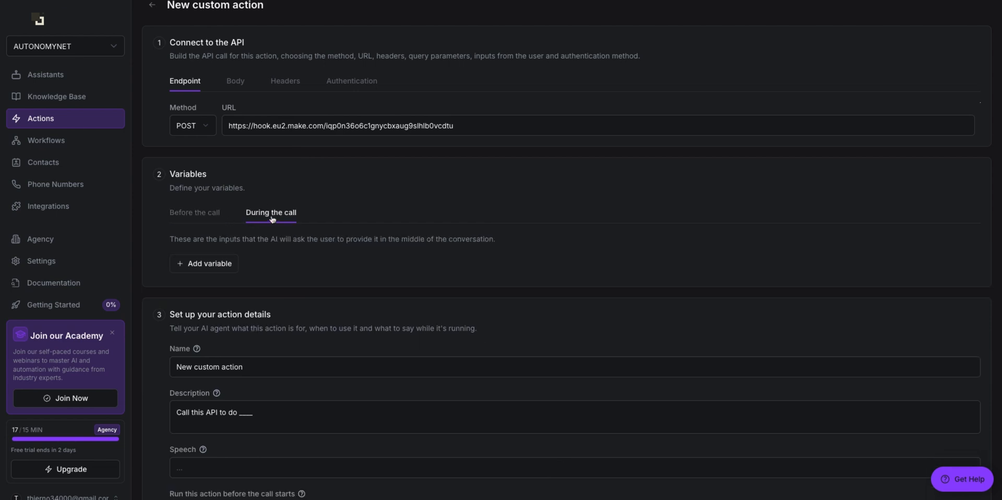
Step: Add string variable 'date' described 'Date de disponibilité' with example 'Mardi 18 Septembre'
click(229, 268)
click(251, 277)
text(date)
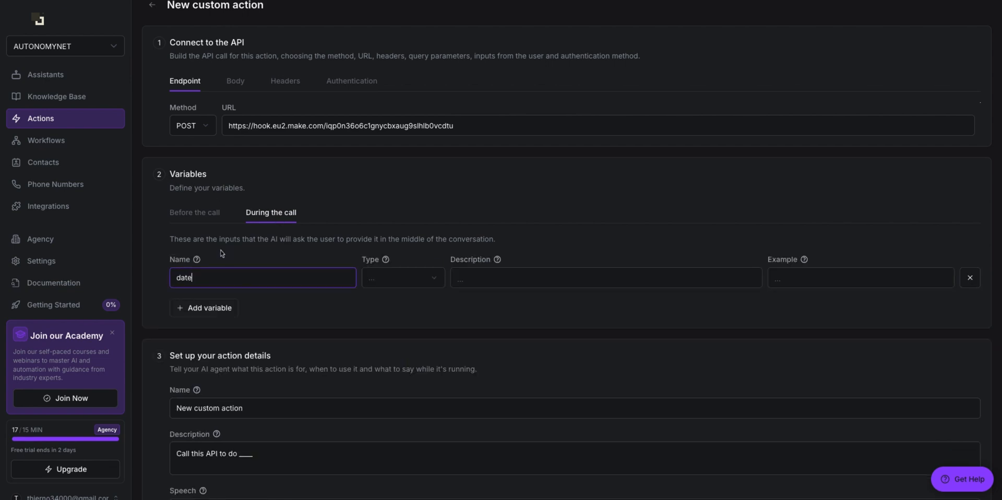
scroll(418, 298, up, 1)
click(392, 296)
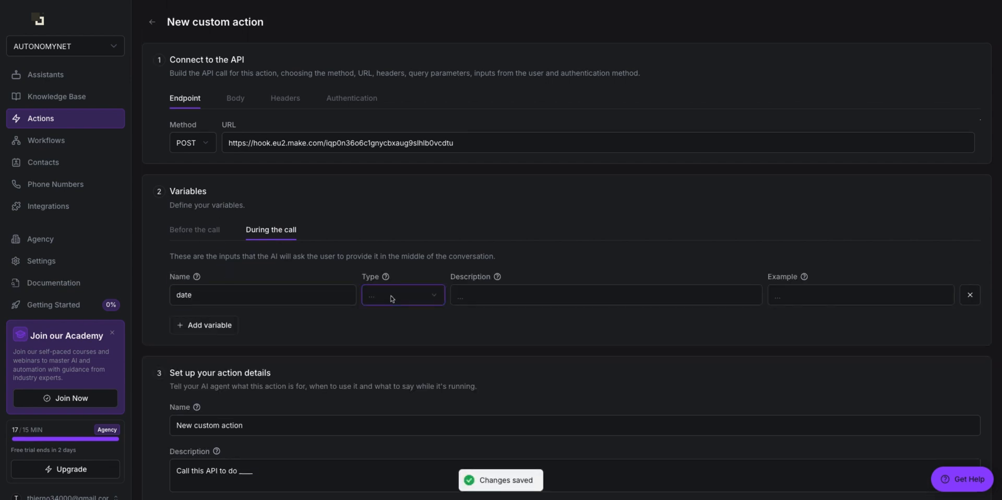
click(392, 297)
click(492, 297)
text(Date de dispo)
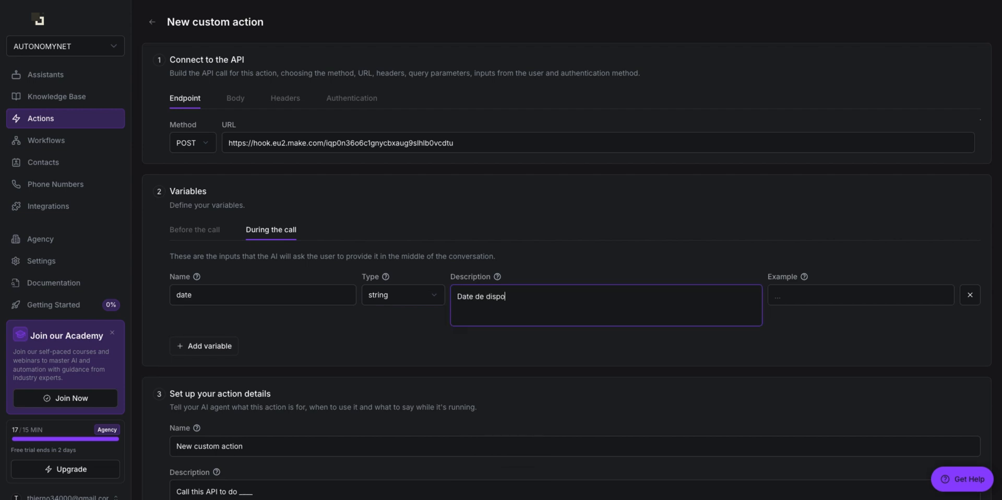
text(nibilité)
click(833, 298)
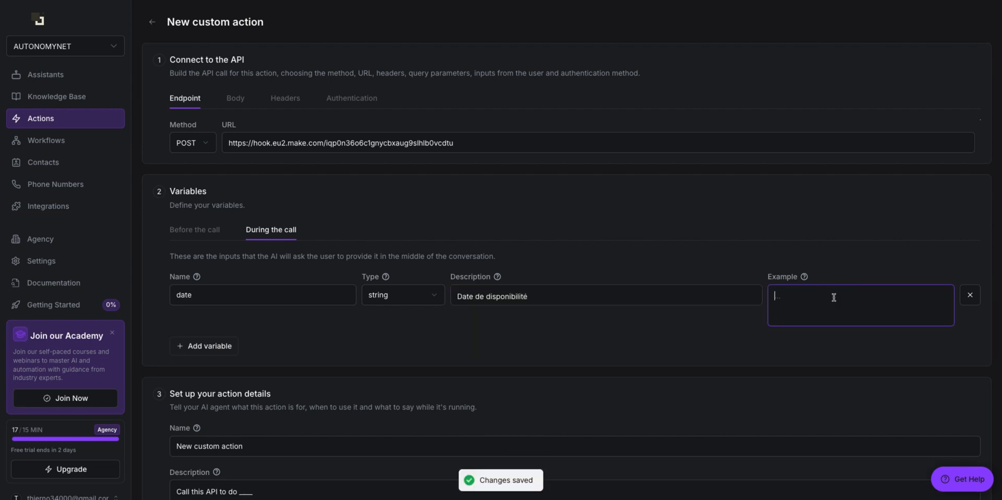
text(Mardi 18 S)
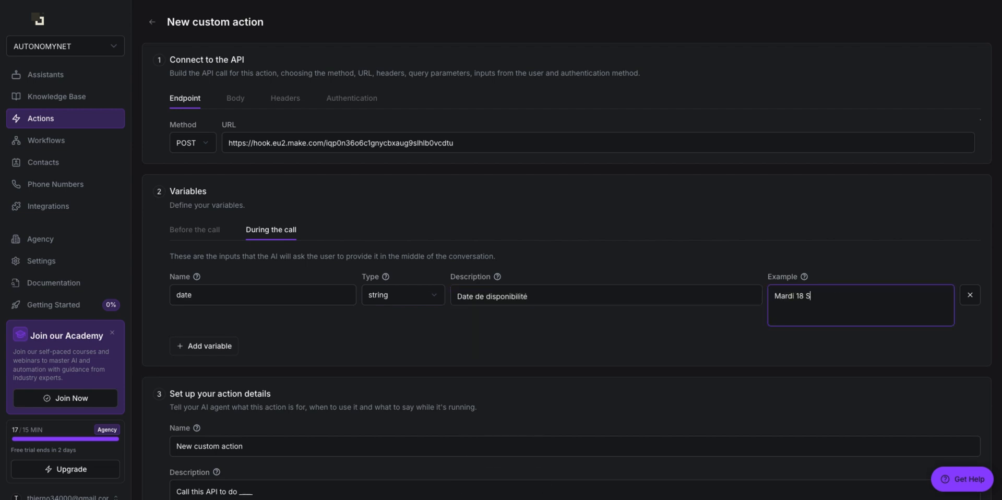
text(eptembre)
Step: Add the 'hour' variable with example 18h30, and append 2024 to the date example
click(203, 346)
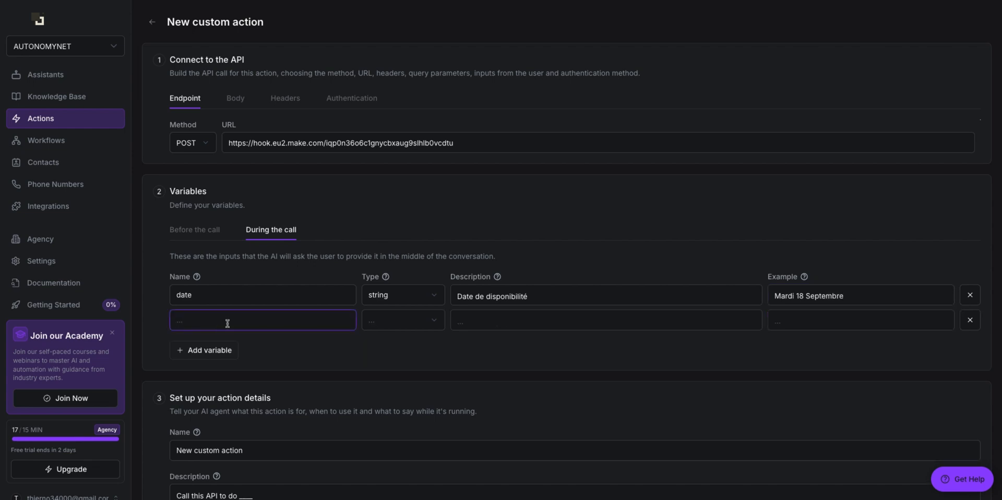
text(hour)
click(502, 318)
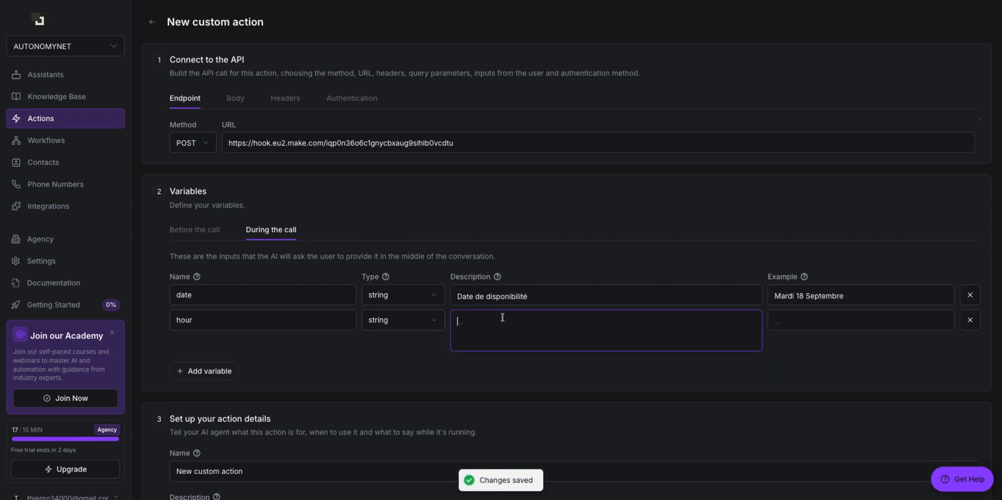
text(Heure de disponibilité)
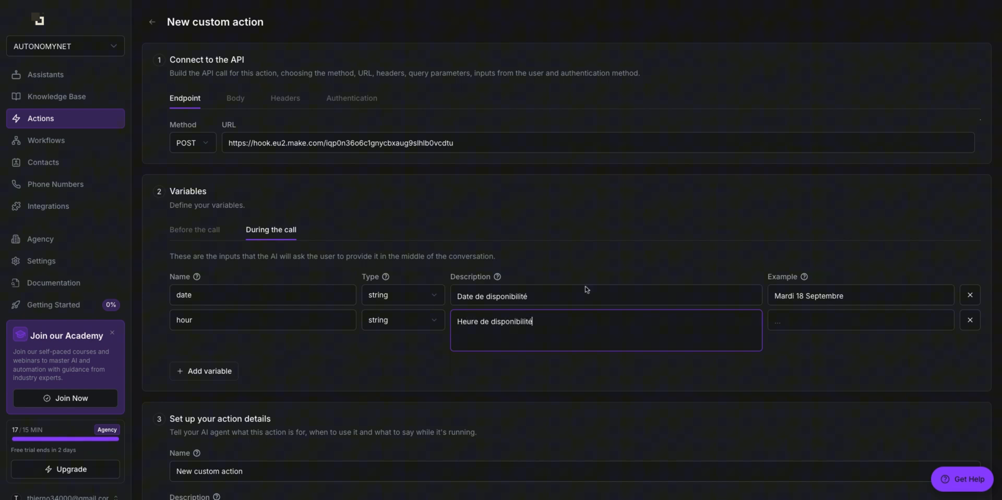
click(872, 296)
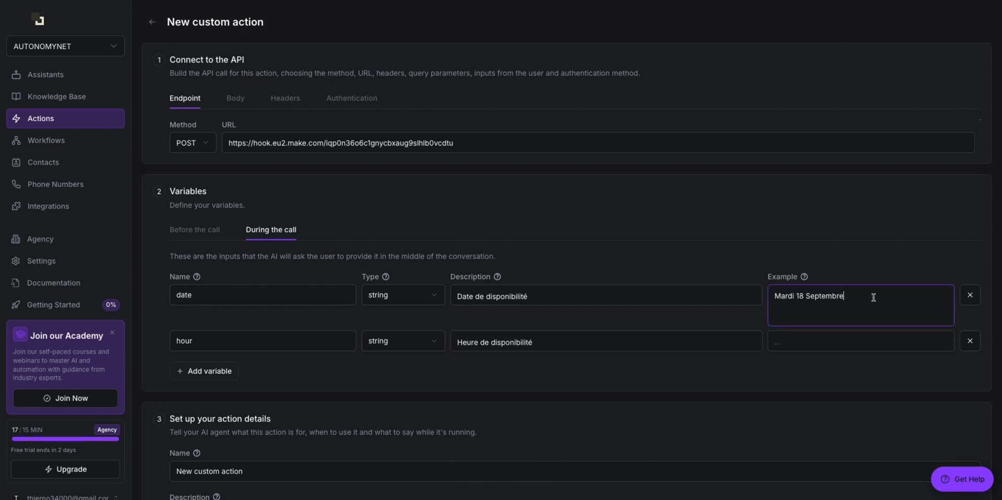
text(2024)
click(836, 343)
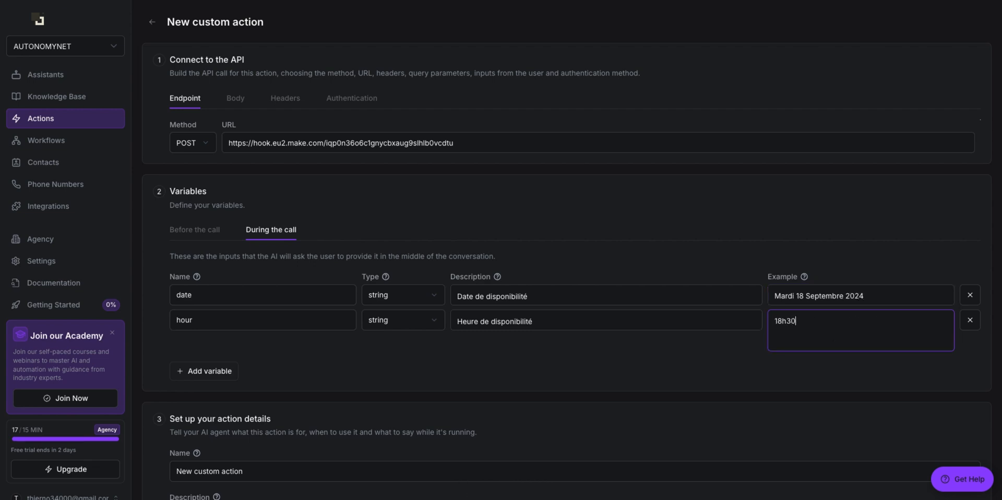
click(492, 364)
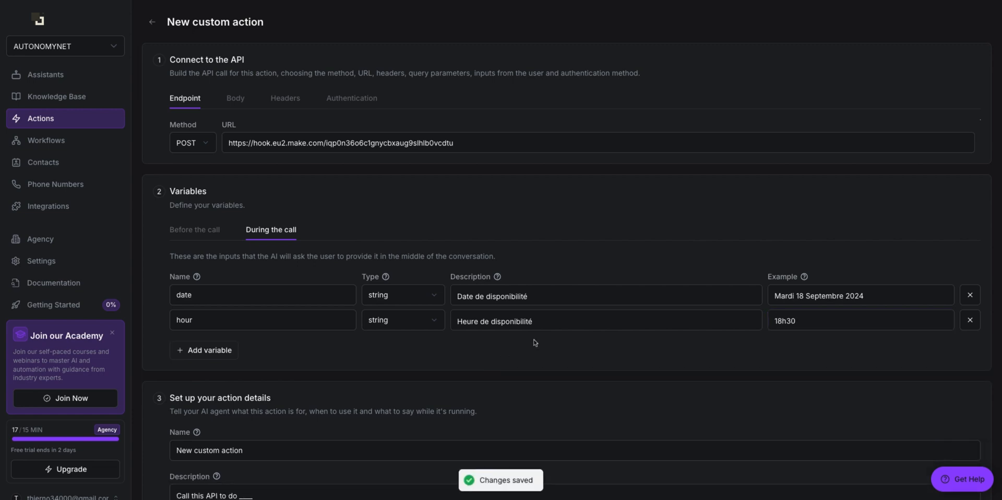
Step: Close Make's webhook settings and paste a JSON request body with date and hour fields
scroll(537, 361, down, 3)
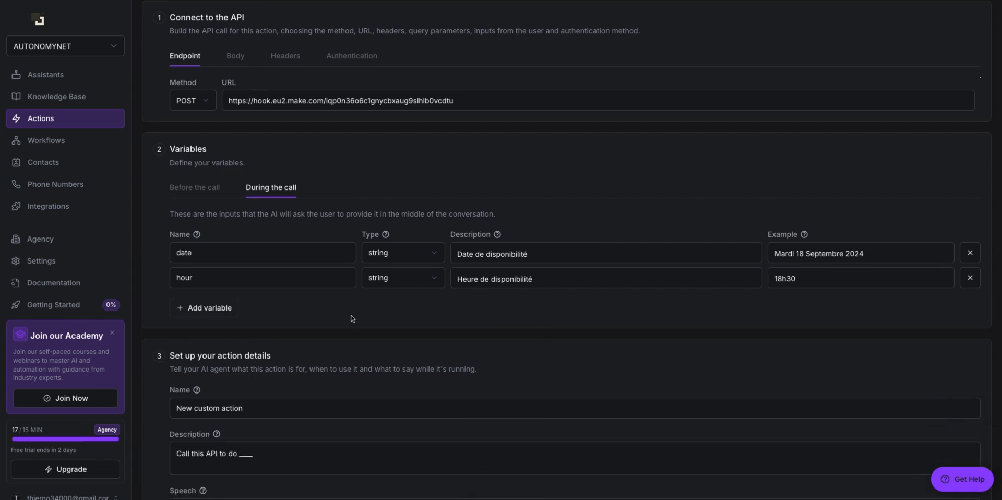
scroll(351, 304, down, 1)
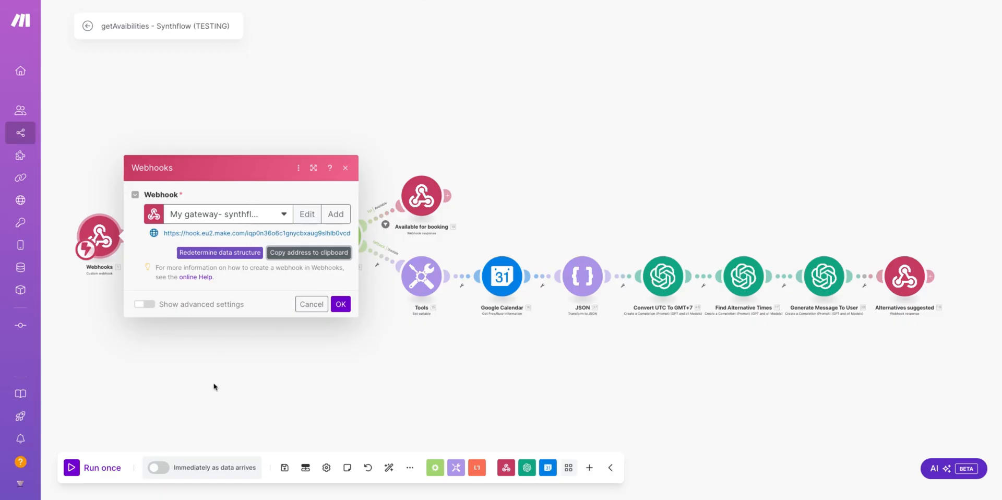
click(213, 386)
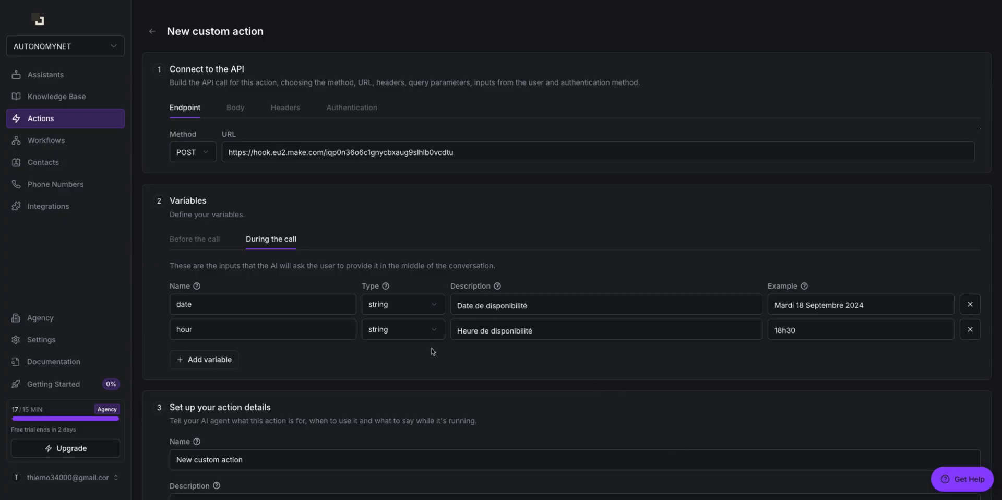
click(236, 112)
click(227, 162)
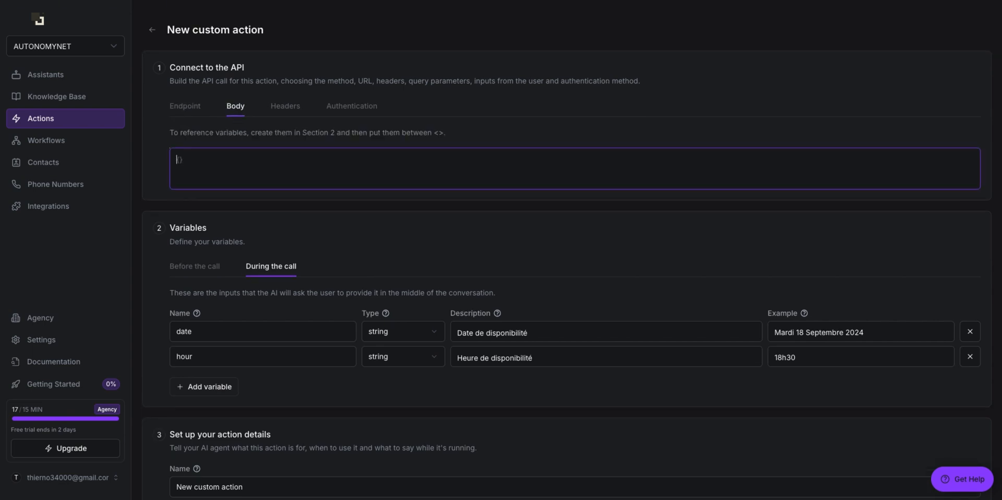
text({   "date": "{date}",   "hour": "{hour}" })
key(BackSpace)
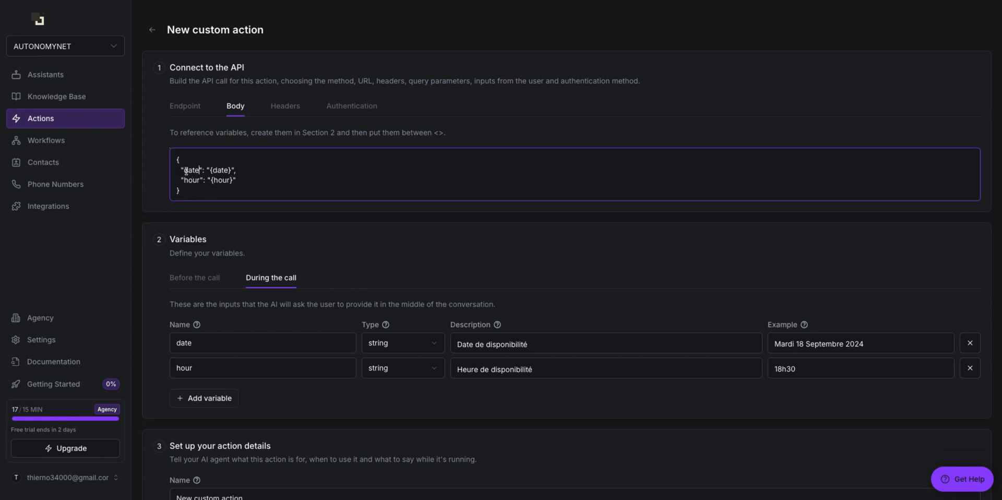
key(ctrl+a)
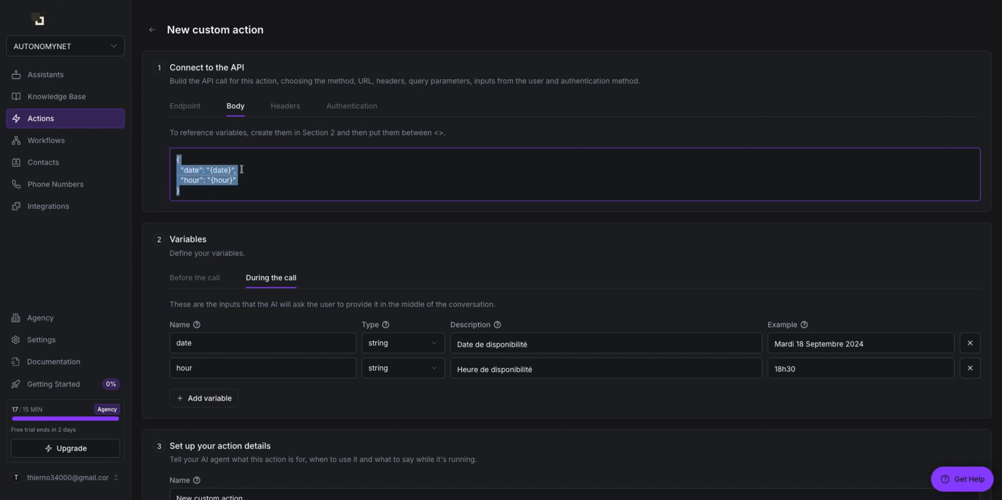
click(244, 191)
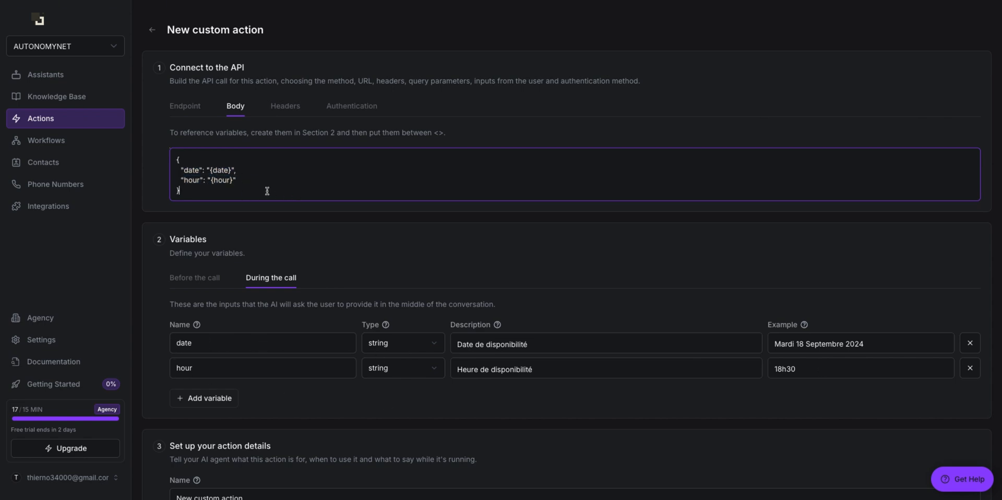
scroll(245, 186, down, 1)
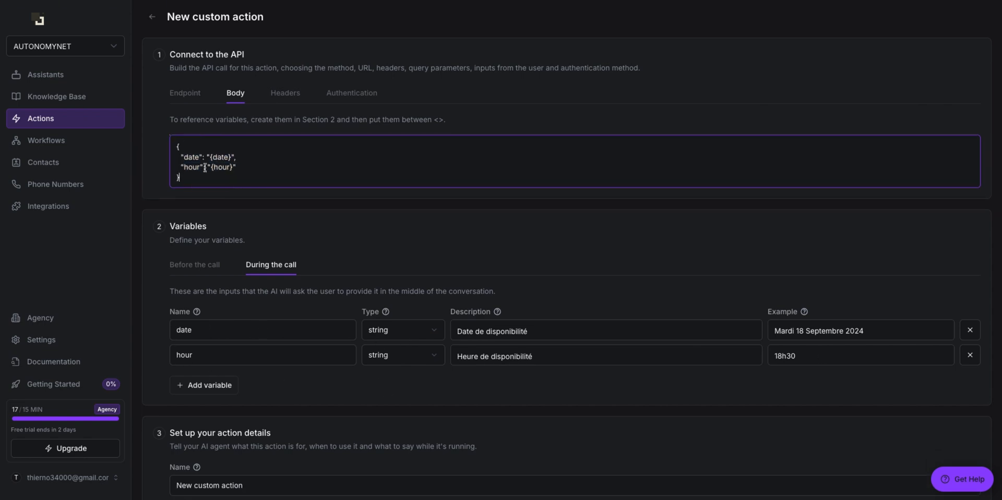
drag(209, 179, 176, 144)
scroll(265, 225, down, 5)
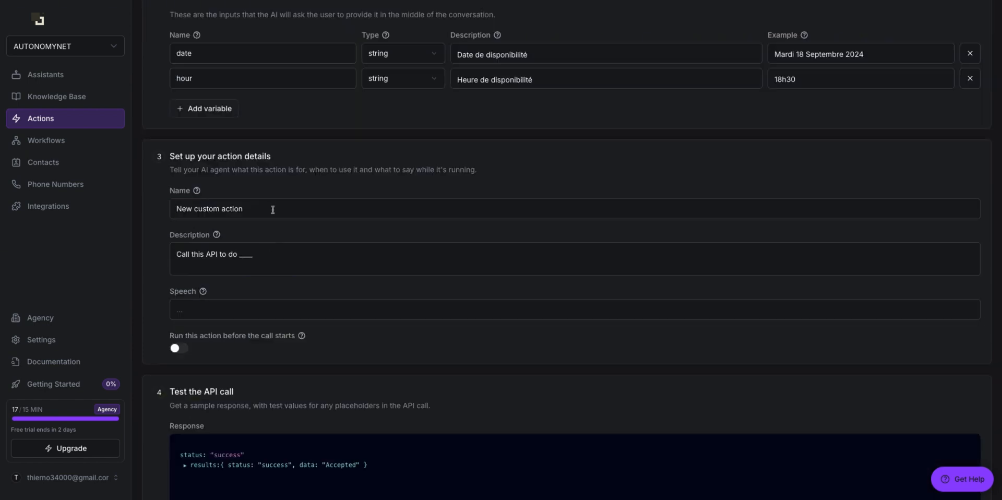
Step: Rename the action getAvaibilities, described 'A utiliser pour vérifier la disponibilité dans l'agenda'
triple_click(273, 209)
key(BackSpace)
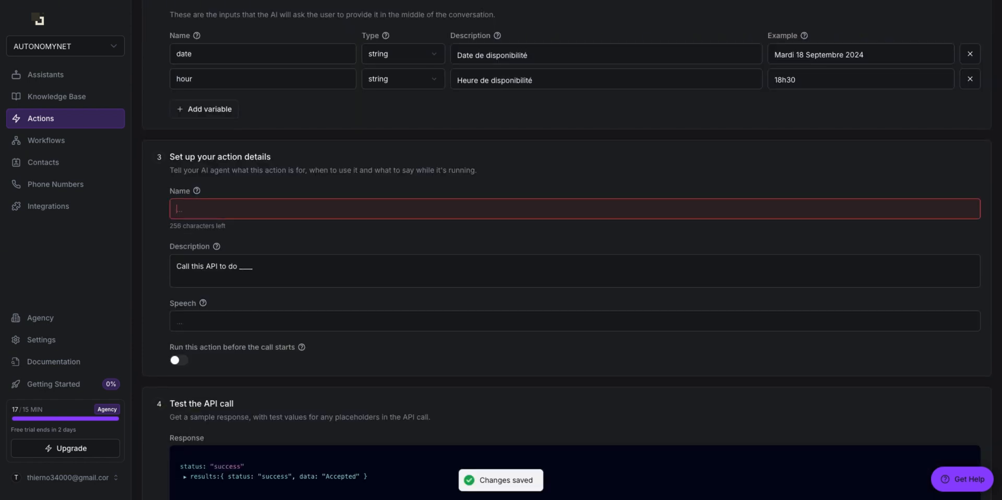
text(getAvaibilities)
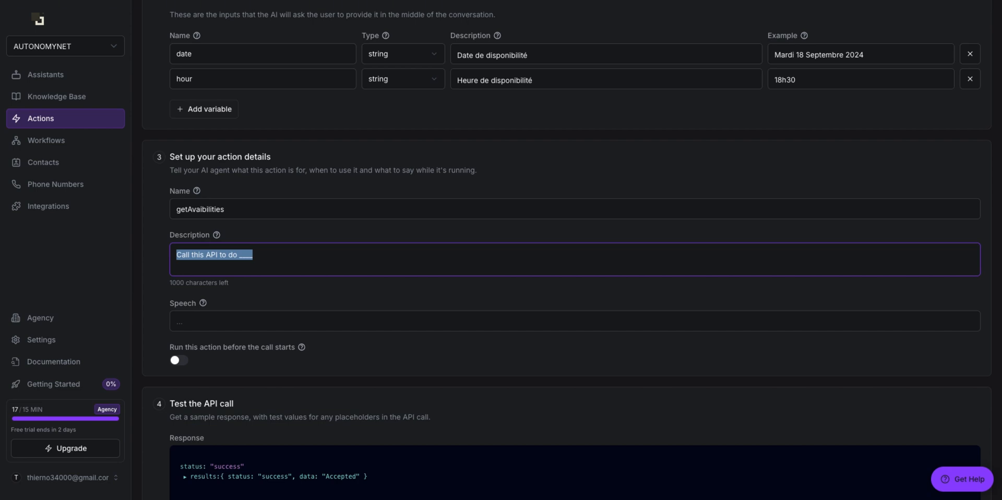
text(A utiliser pour vérifier la disponibilité dans l'a)
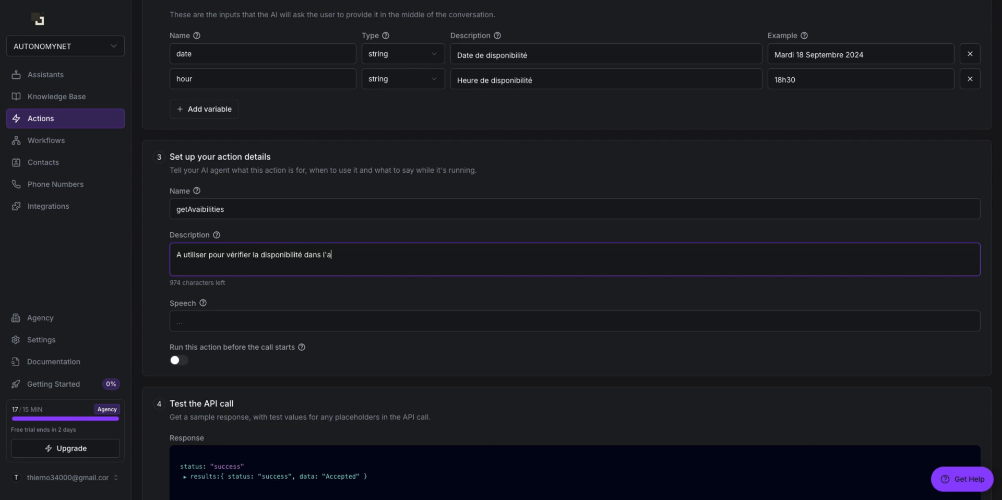
text(genda)
Step: Run Initialize action with the sample values and check the Accepted test response
scroll(224, 183, down, 3)
click(223, 184)
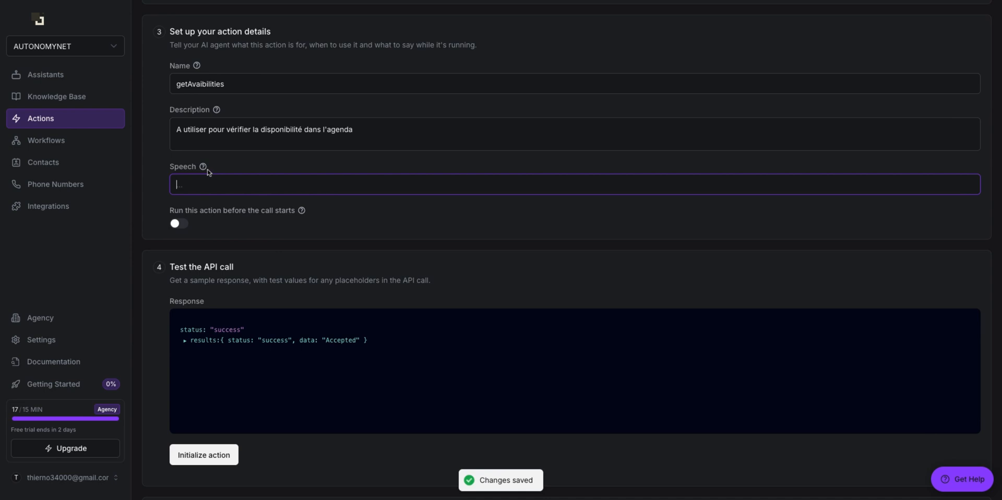
mouse_move(203, 167)
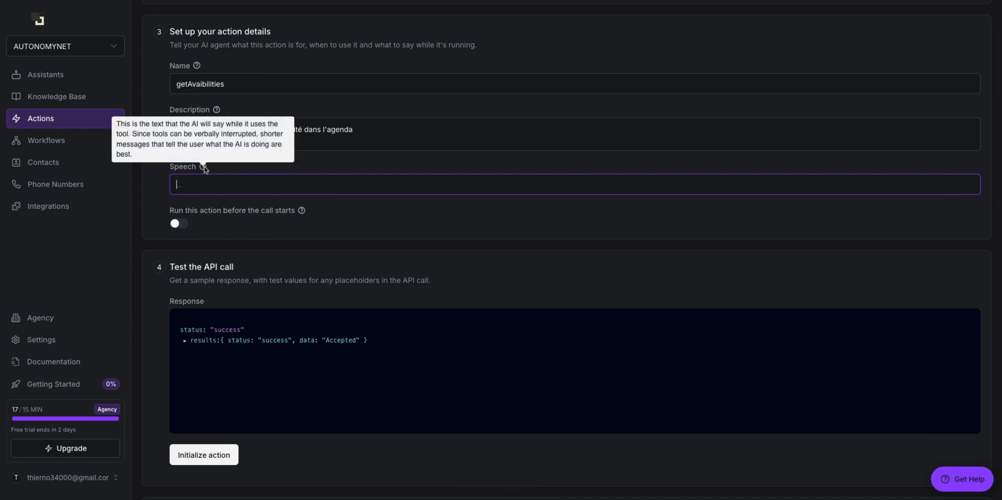
scroll(210, 182, down, 2)
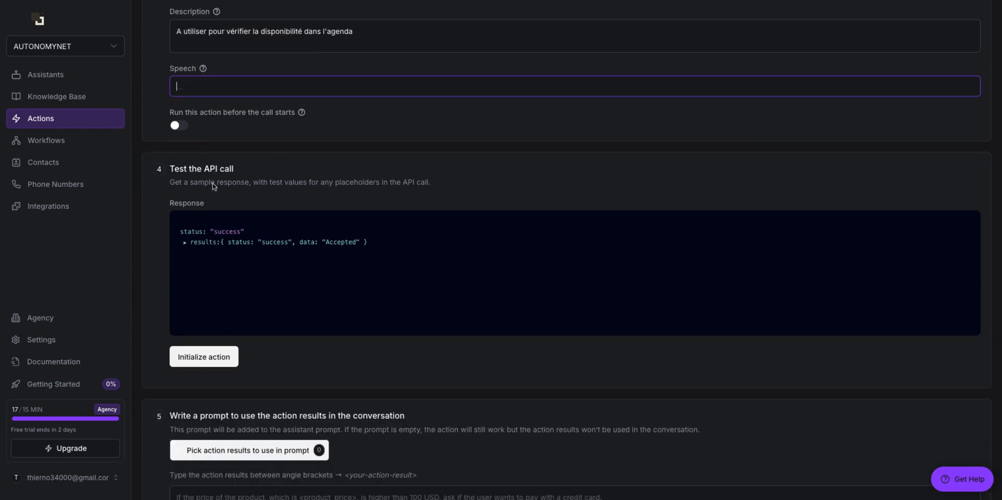
click(223, 358)
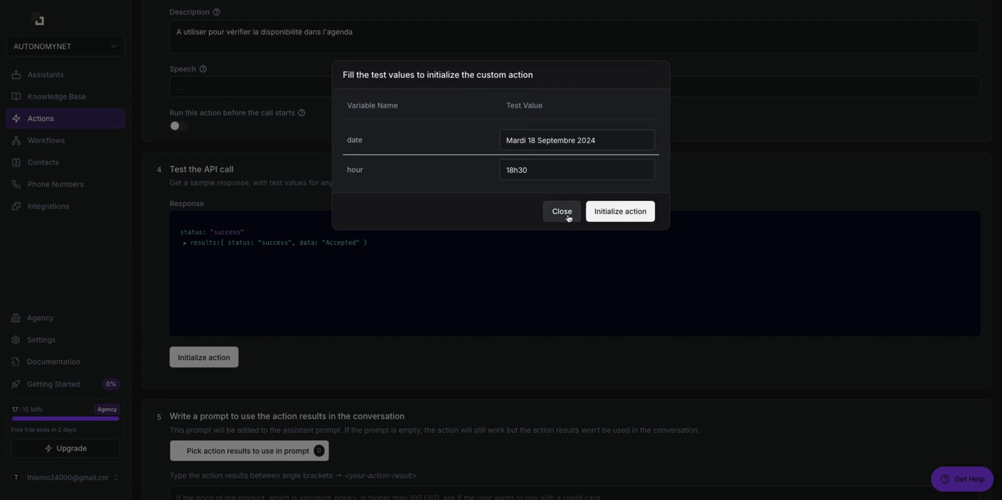
click(614, 219)
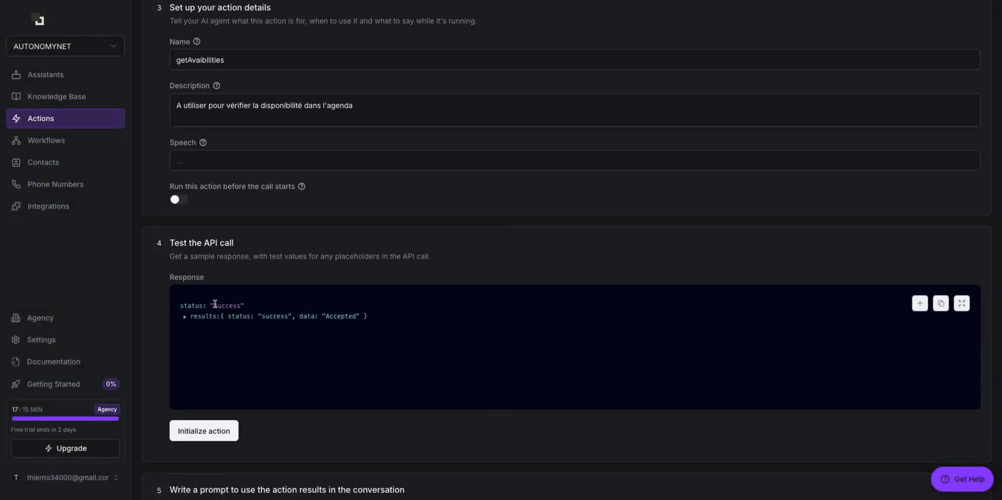
click(209, 306)
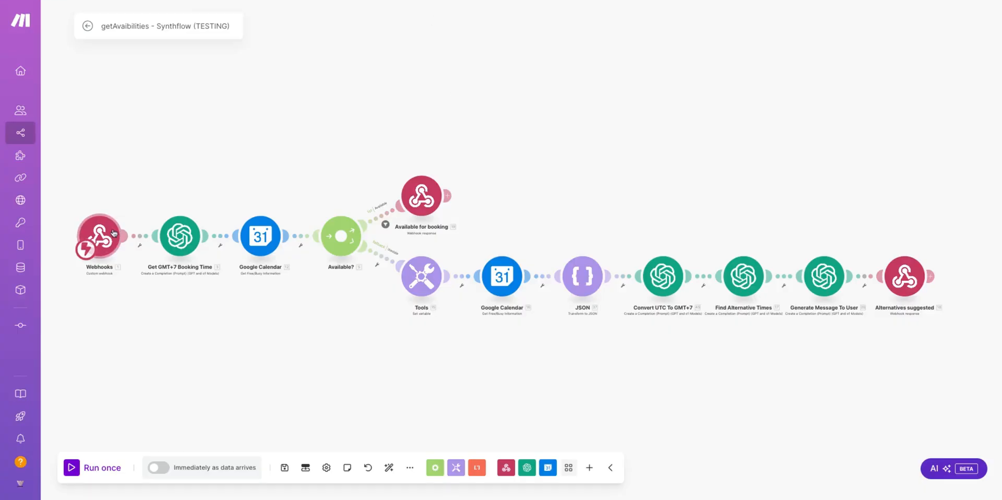
Step: Redetermine the webhook's data structure by re-running the Synthflow test call and confirming
click(102, 233)
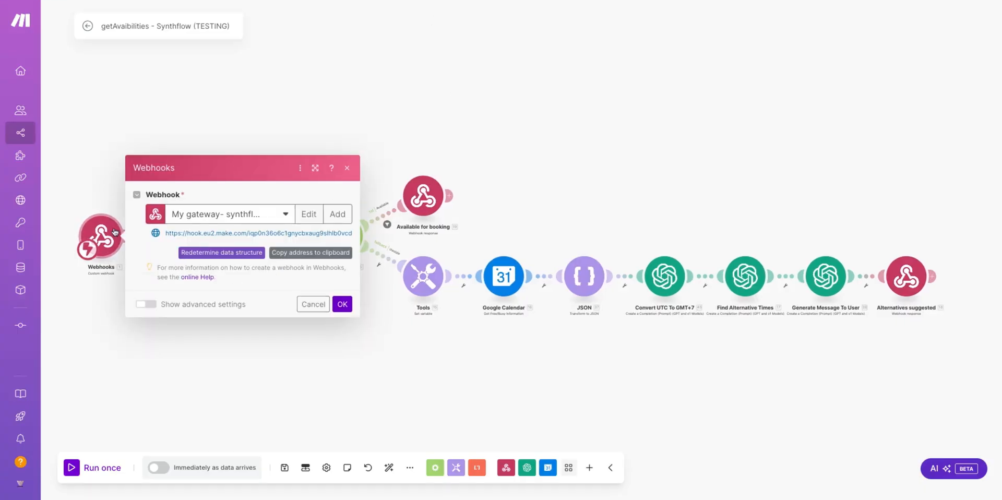
click(203, 253)
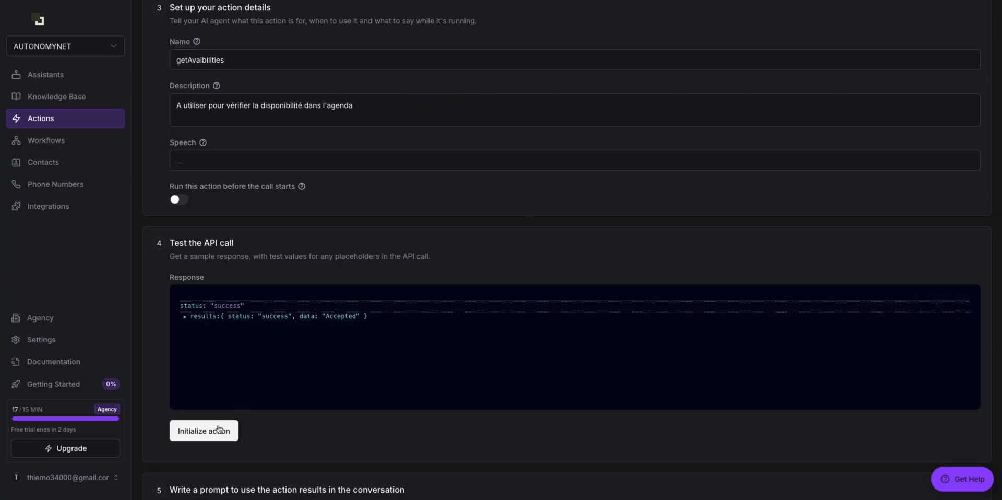
click(219, 430)
click(604, 211)
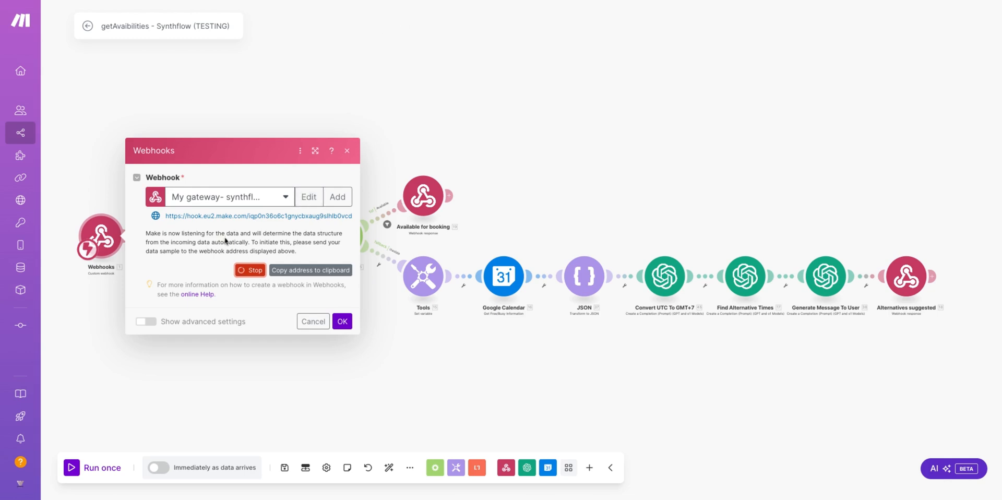
drag(192, 253, 262, 254)
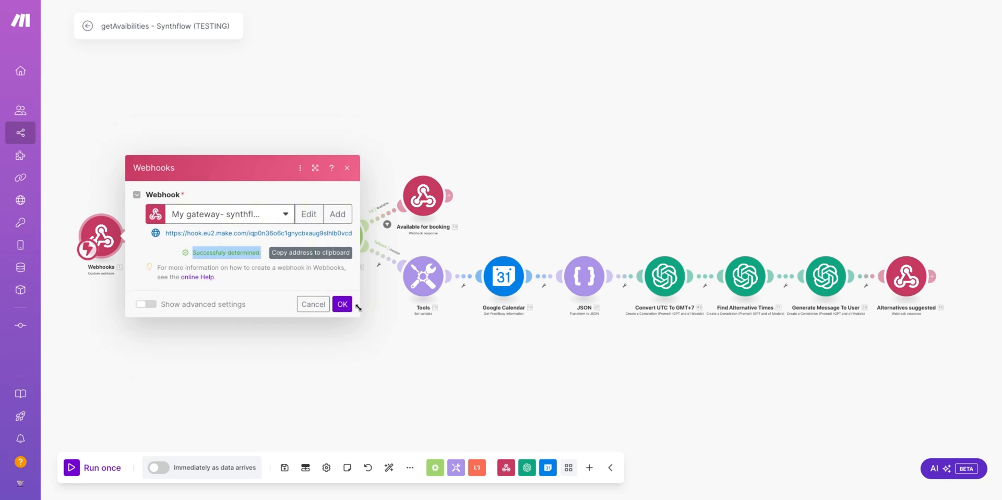
click(342, 304)
click(183, 234)
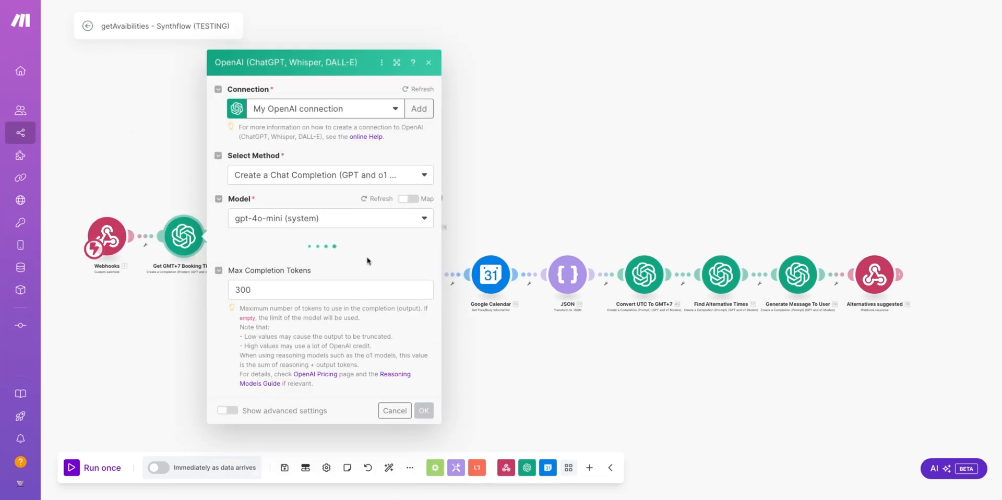
Step: Replace the toolCalls fields in the OpenAI user message with the webhook's date and hour
scroll(360, 282, down, 5)
click(379, 228)
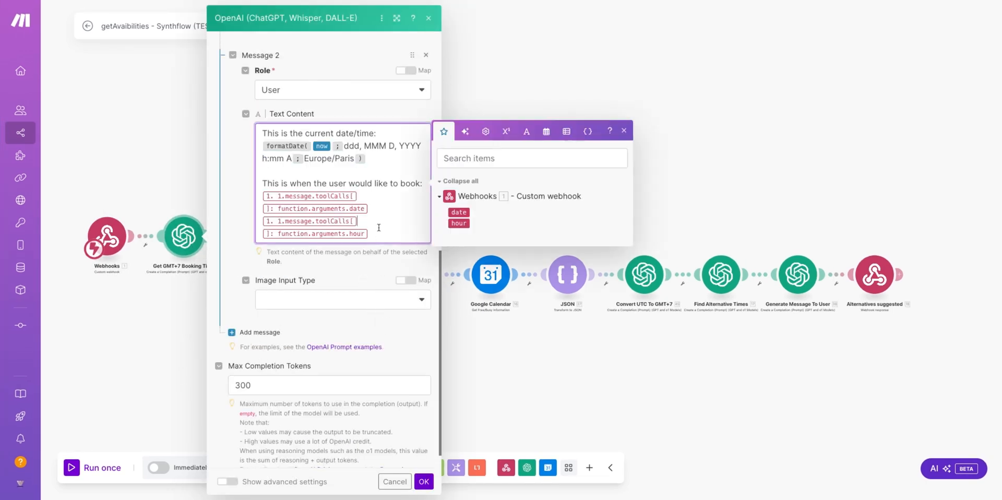
key(BackSpace)
key(BackSpace)
key(BackSpace)
key(BackSpace)
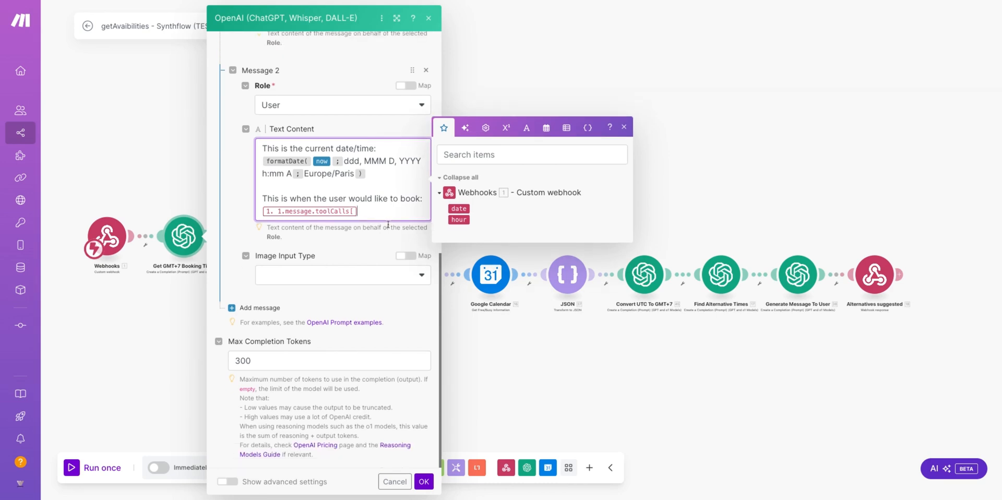
click(461, 215)
click(466, 228)
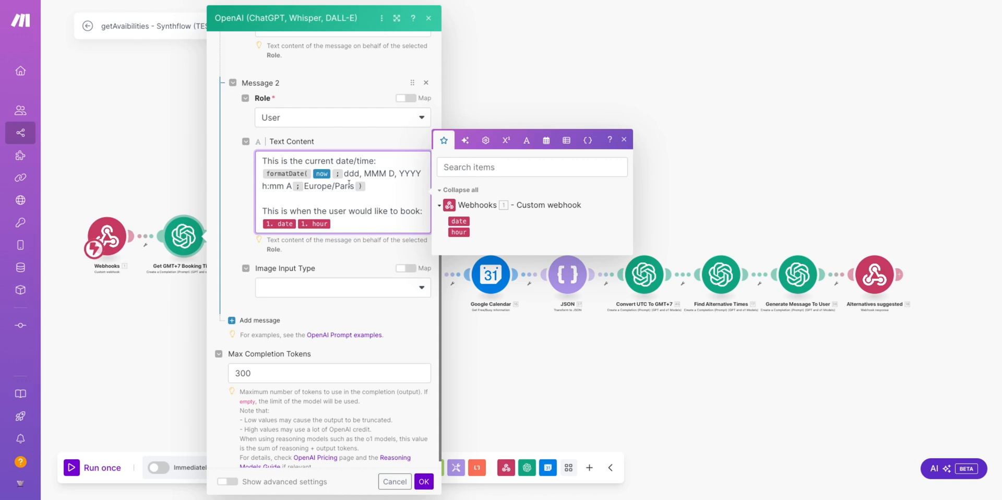
click(471, 309)
click(265, 244)
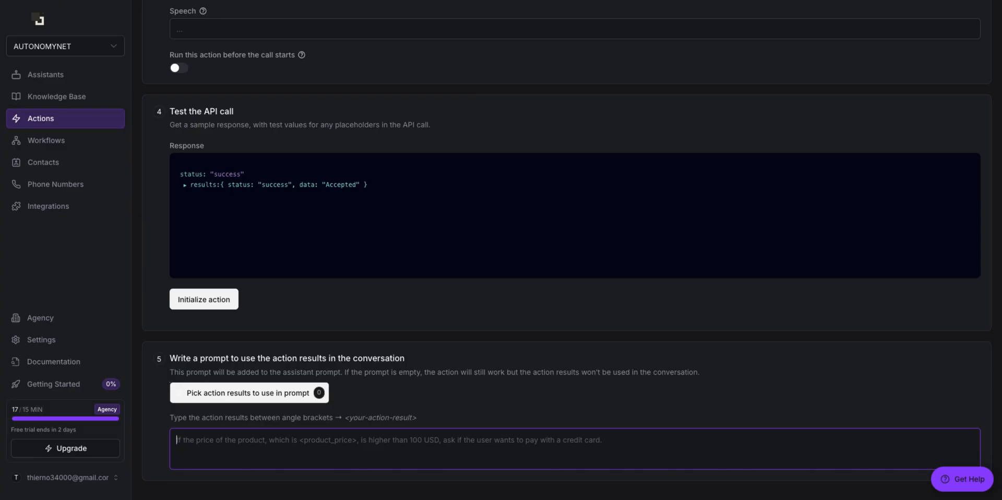
Step: Enter the result prompt 'Si le créneau est disponible, demander si il souhaite confirmer la réservation'
text(Si )
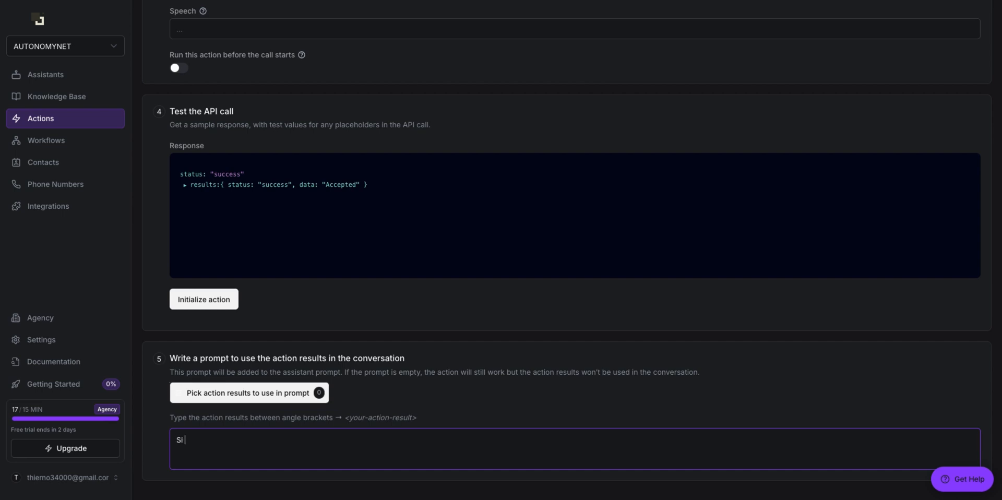
text(le créneau est disponible, demander si il )
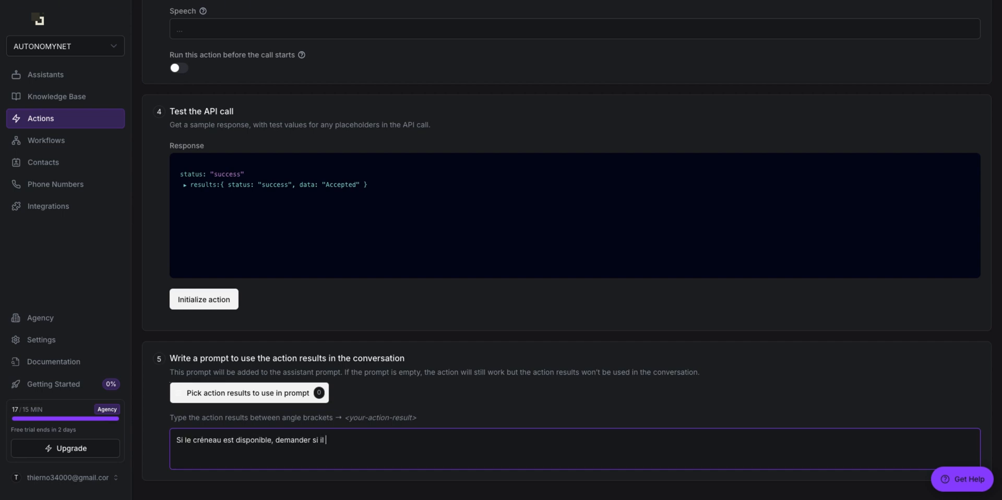
text(souhaite confirmer la réserva)
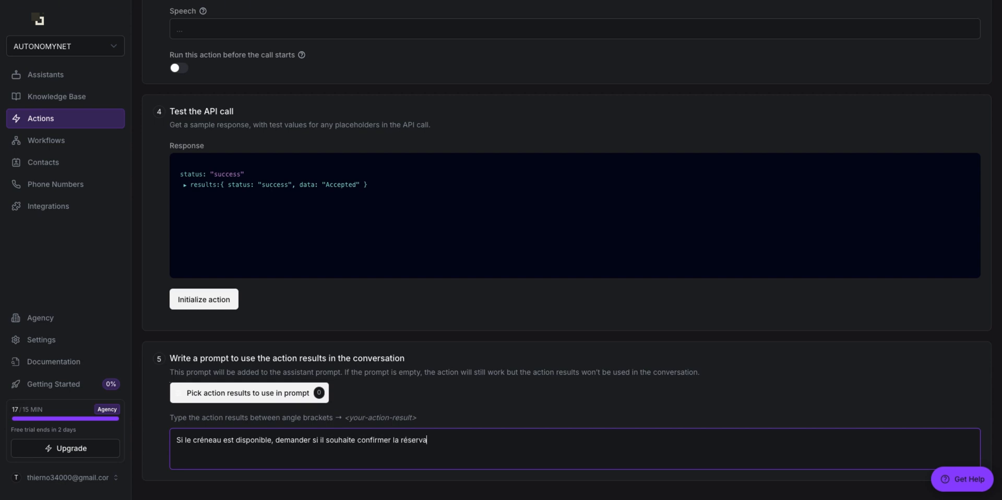
text(tion)
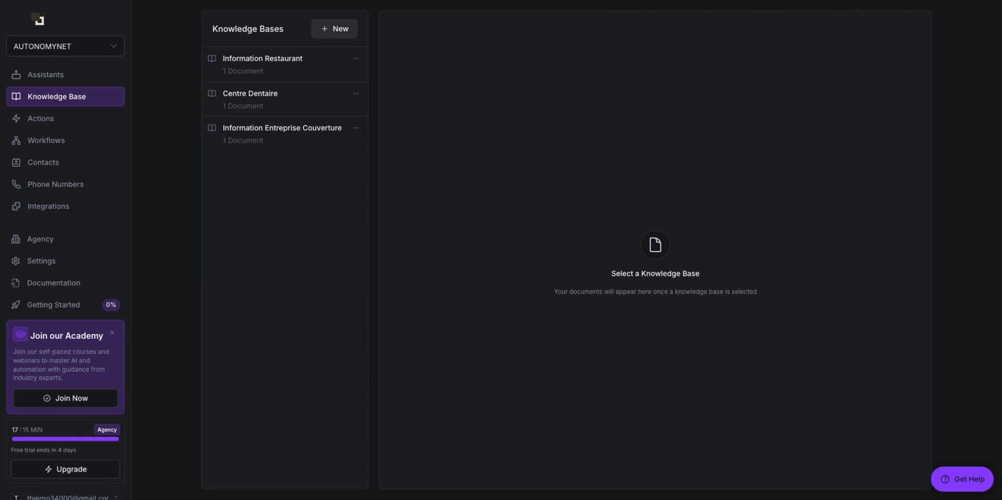
Step: Create a new knowledge base named Information Entreprise with its trigger conditions
click(335, 29)
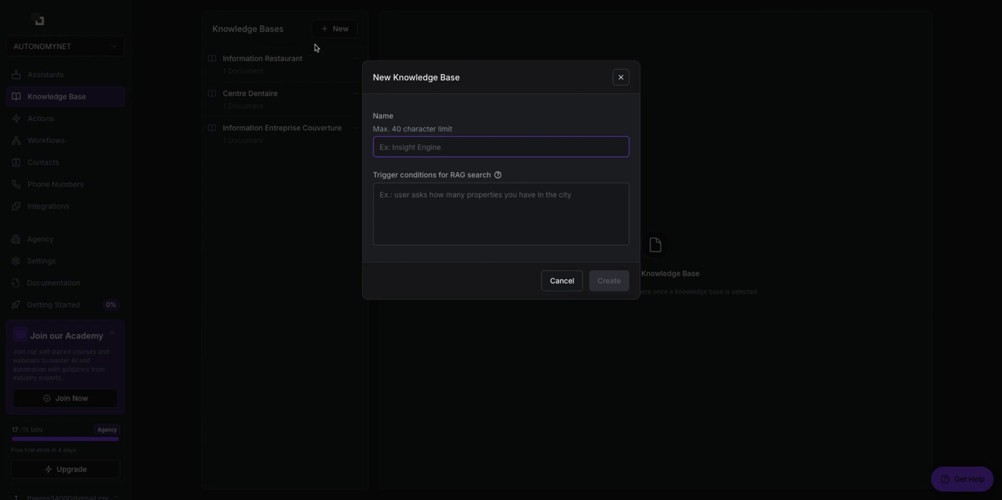
click(412, 152)
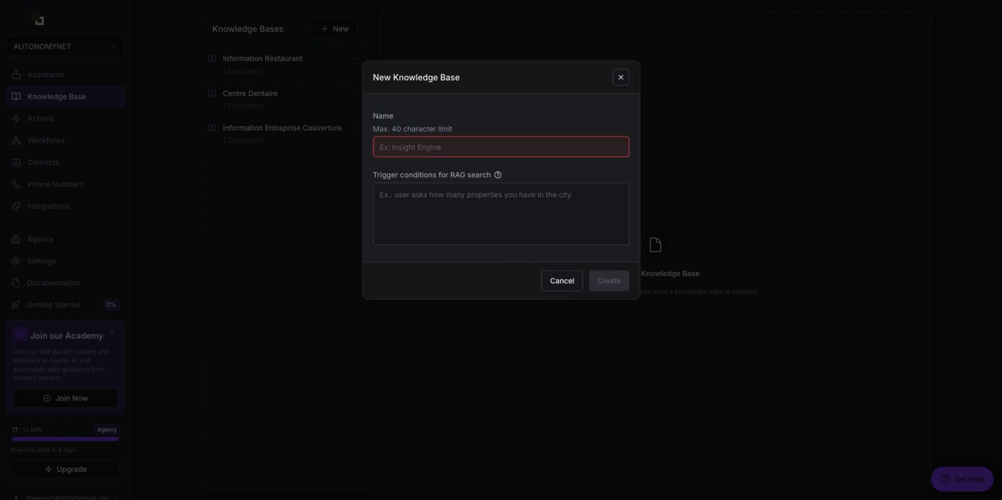
text(Information Entre)
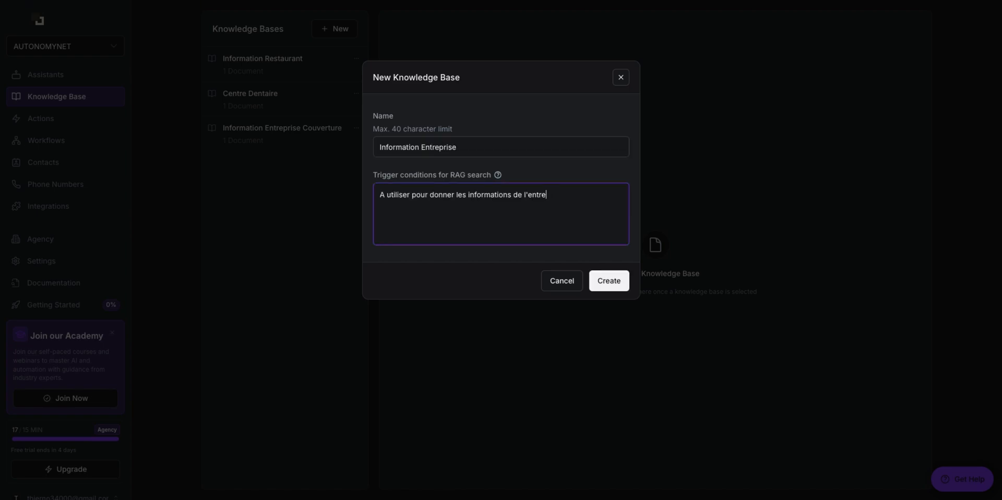
text(pr)
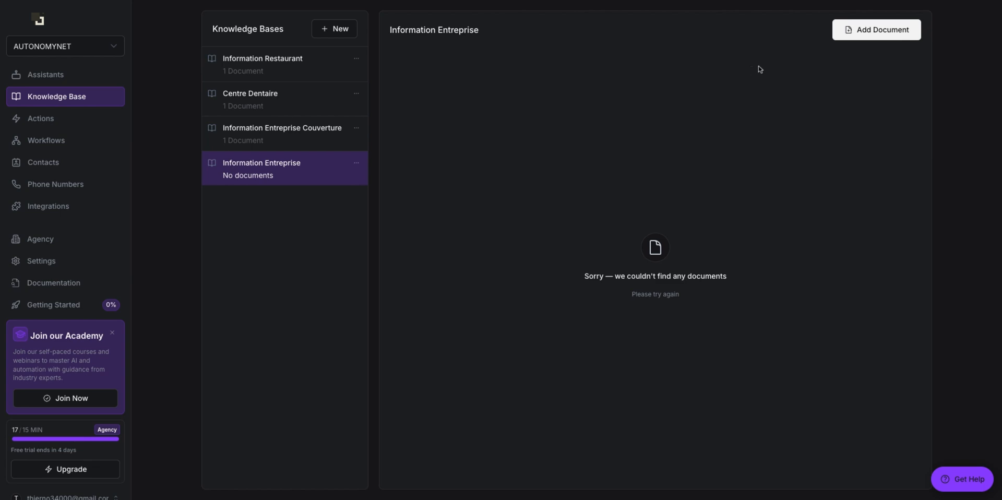
Step: Upload Optimising LVR.pdf to the knowledge base and begin adding a document from a URL
click(868, 30)
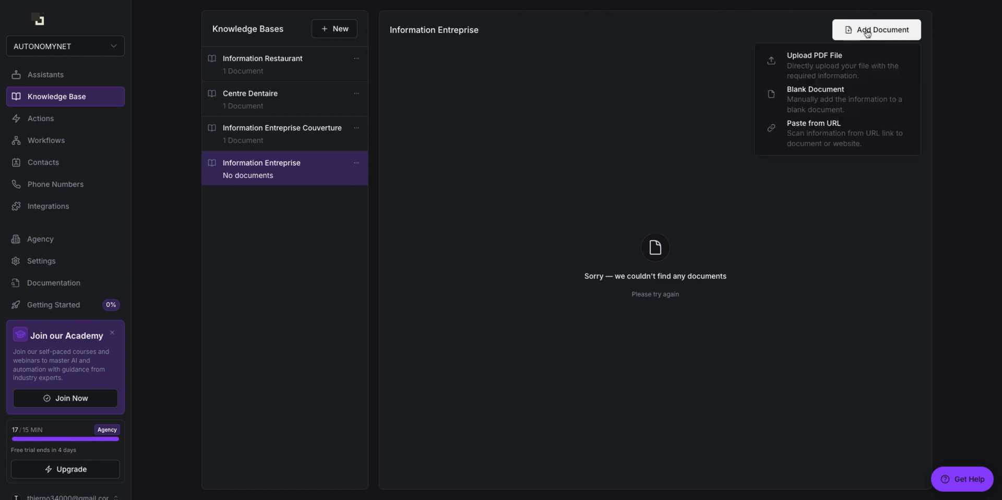
click(836, 77)
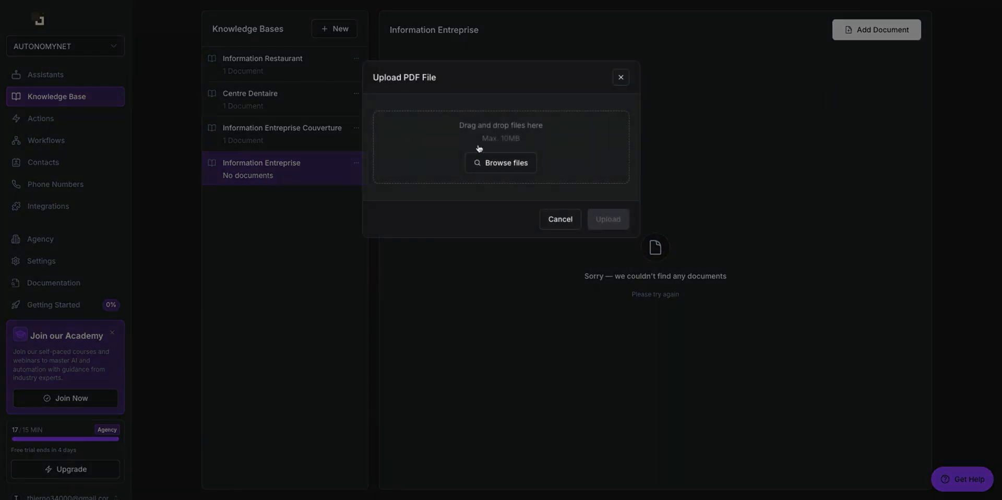
click(478, 152)
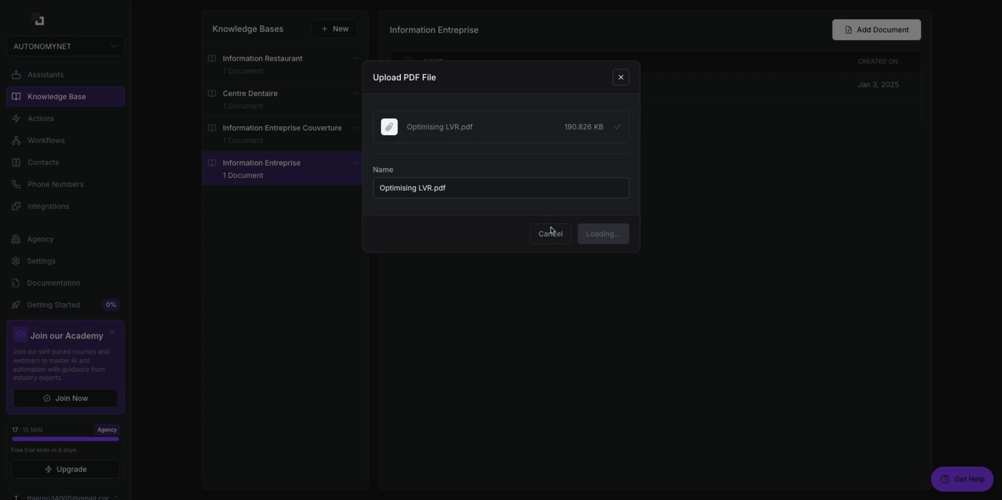
click(876, 30)
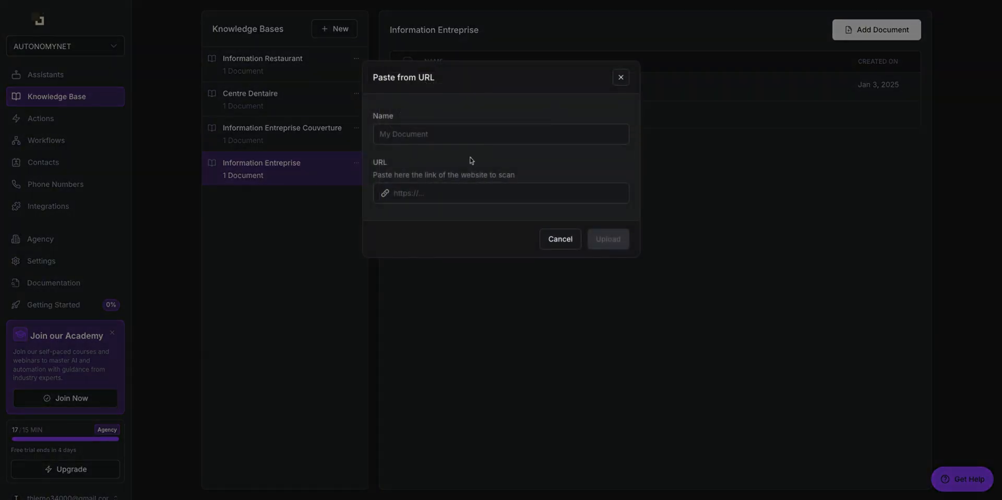
click(433, 192)
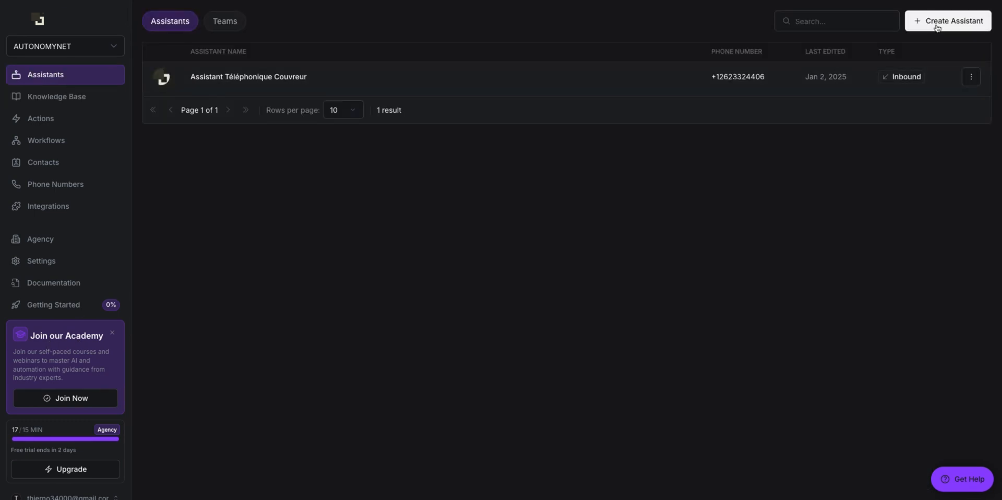
Step: Create a new assistant from scratch as an Inbound call assistant
click(938, 28)
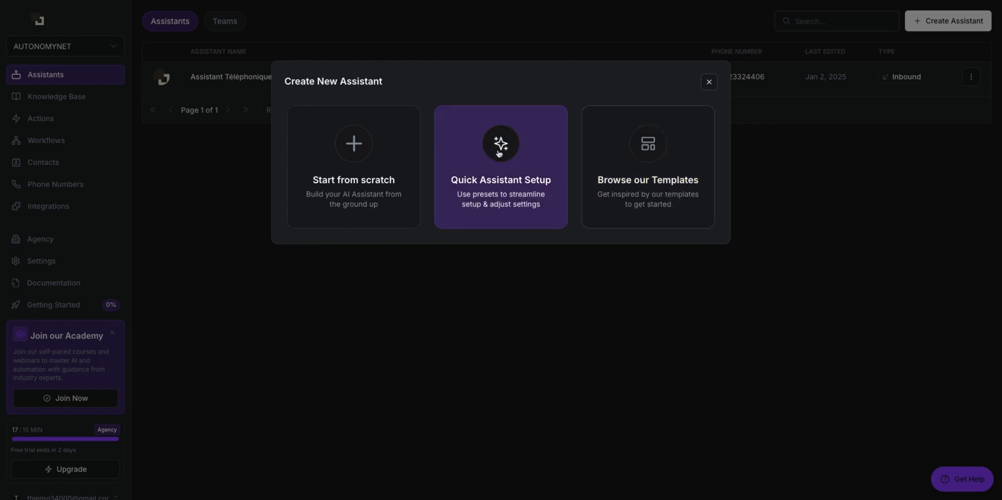
click(363, 164)
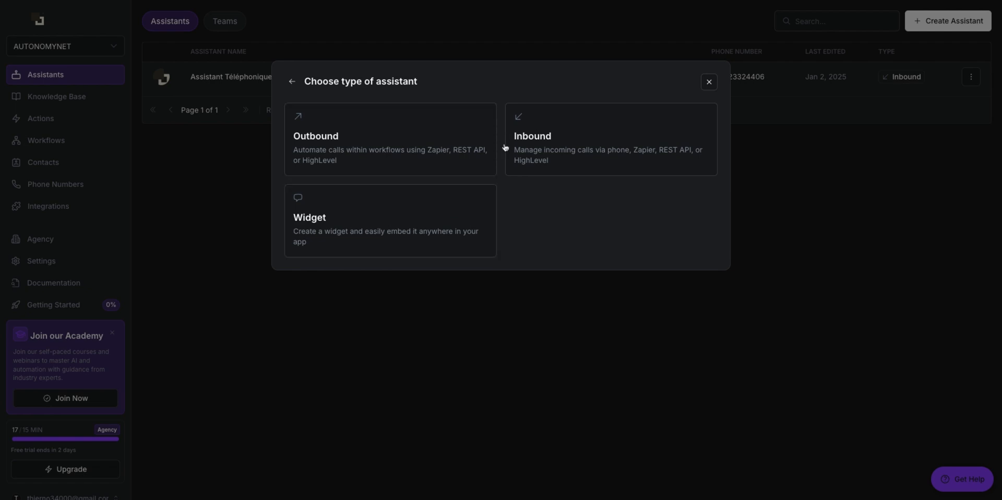
click(557, 135)
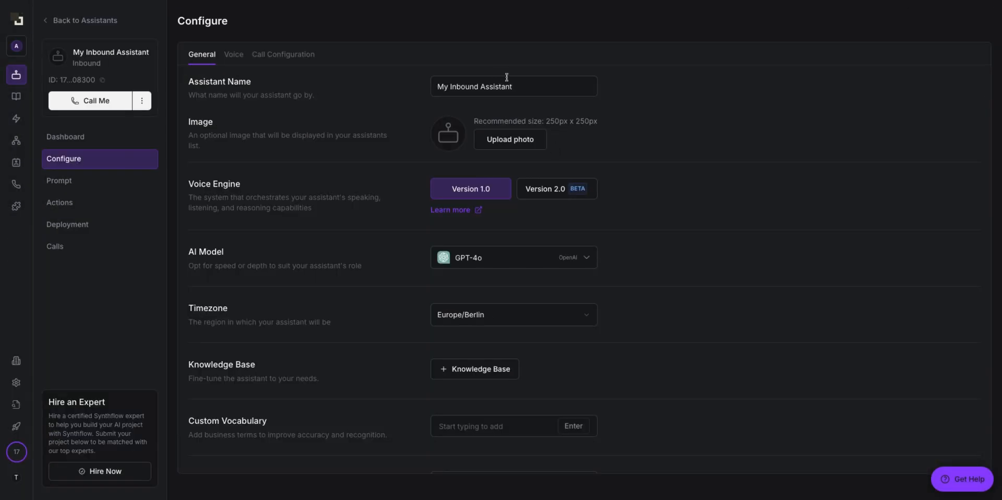
Step: Rename the assistant to 'Autonomynet'
triple_click(540, 85)
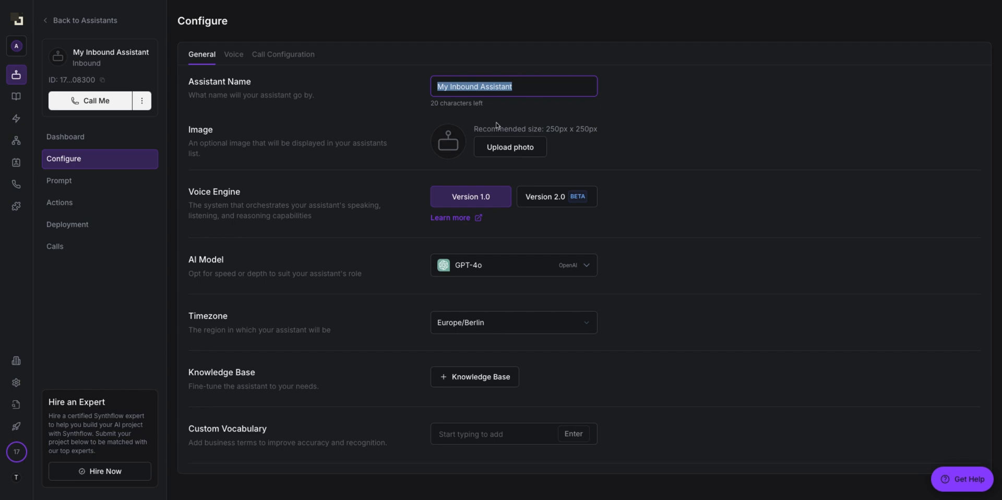
text(A)
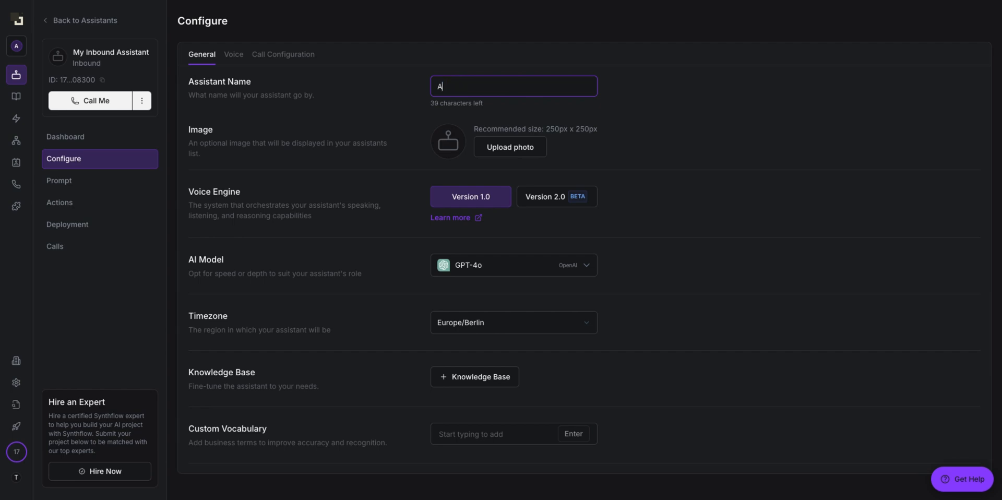
text(utonomynet)
scroll(455, 141, down, 1)
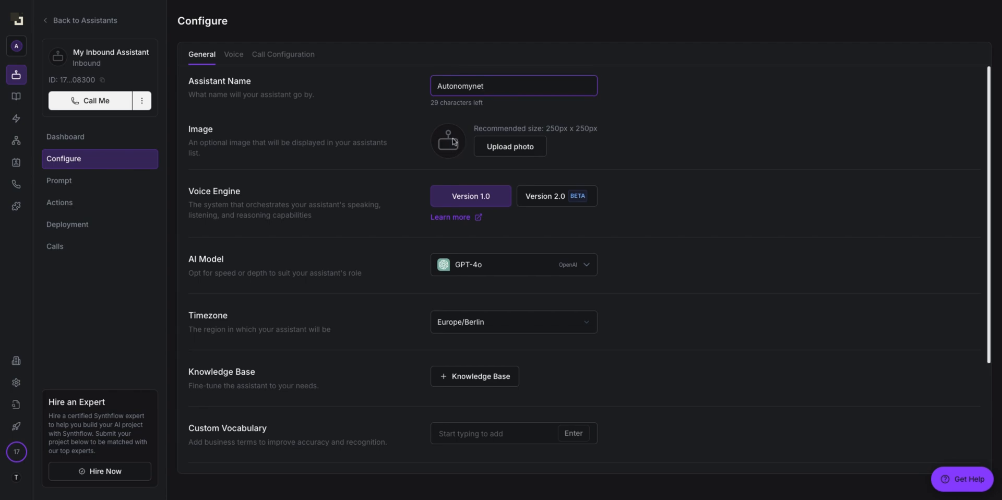
scroll(453, 140, down, 1)
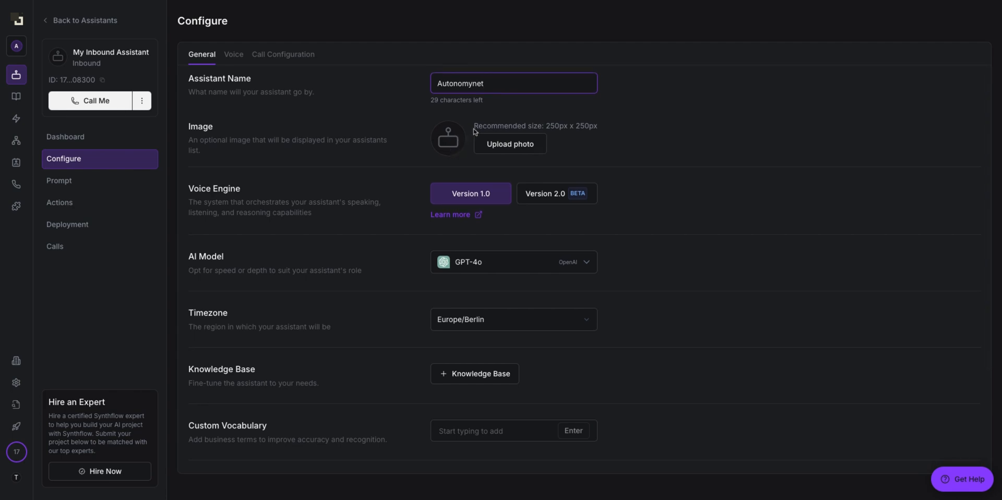
click(475, 128)
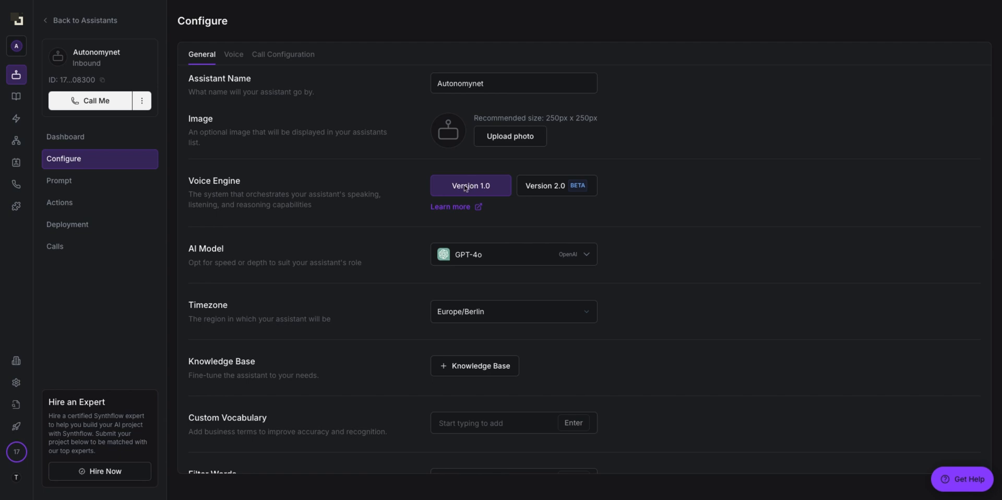
Step: Keep GPT-4o as the AI model and bring up the knowledge base list
drag(491, 187, 453, 188)
click(487, 189)
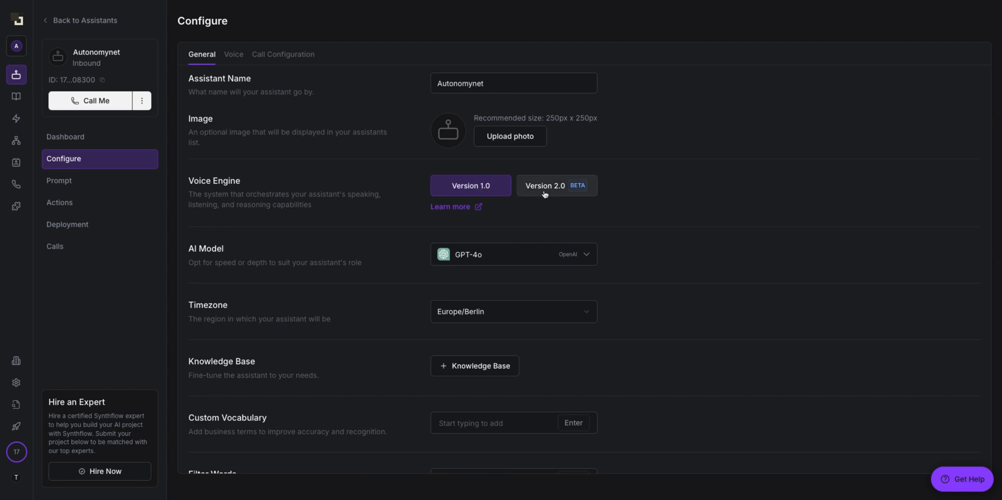
scroll(537, 197, down, 1)
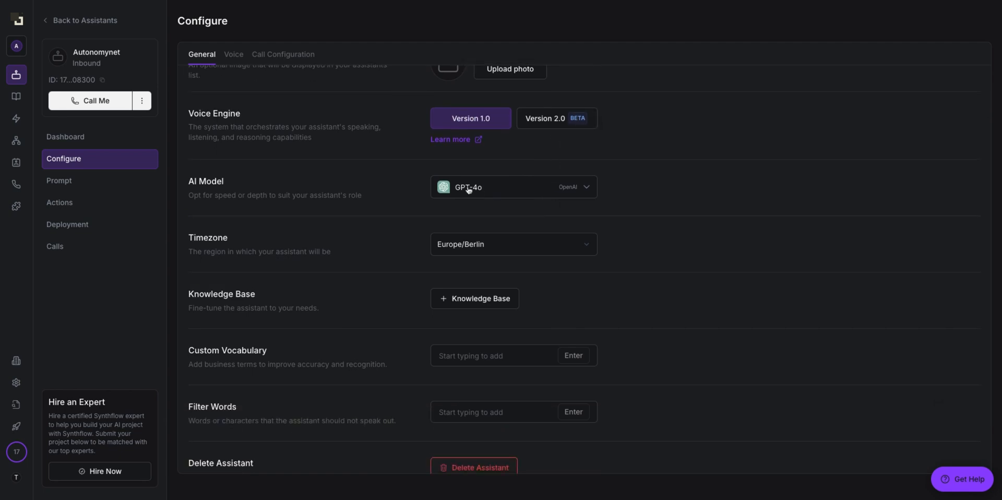
click(504, 196)
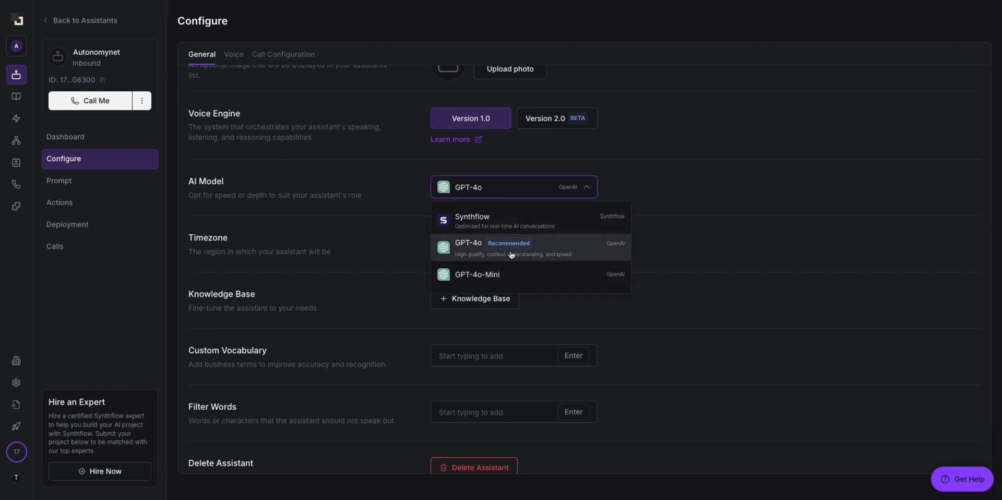
click(630, 185)
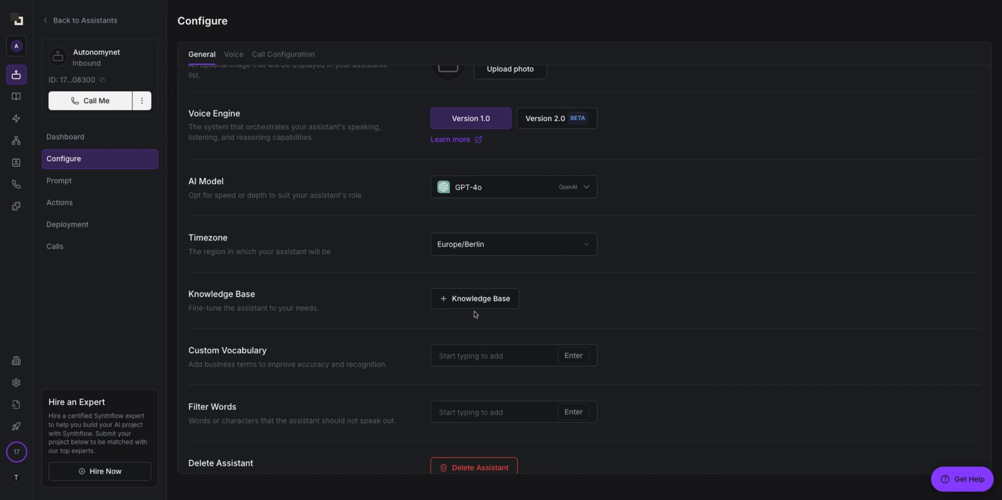
click(440, 302)
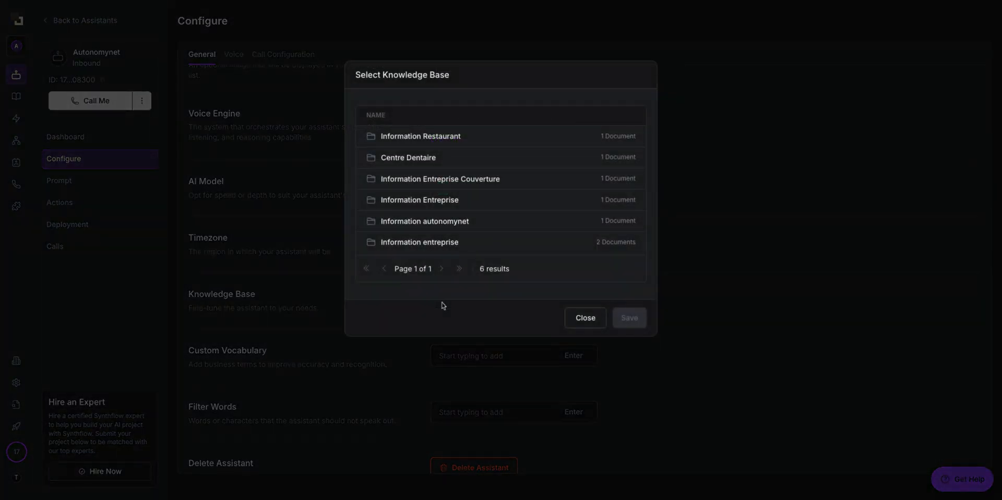
Step: Save the Information entreprise knowledge base selection, then visit the Custom Vocabulary and Filter Words fields
click(502, 244)
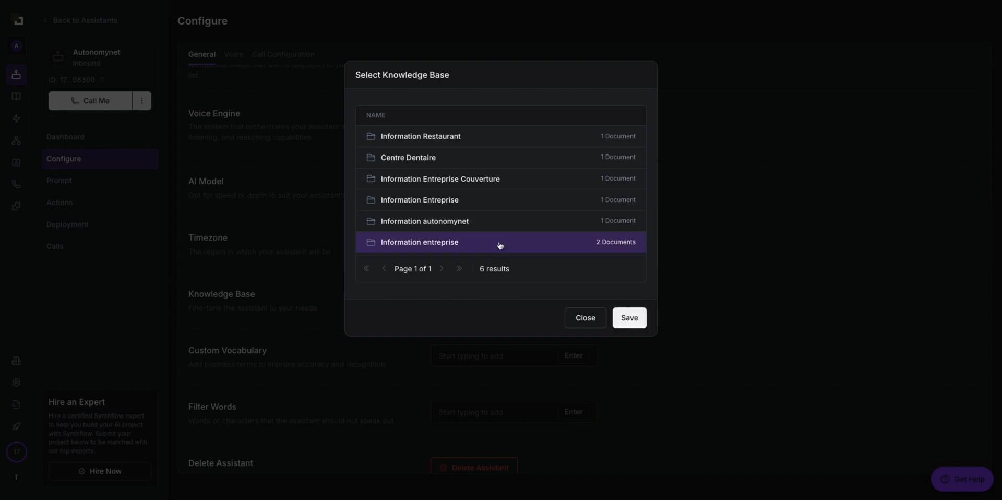
click(627, 316)
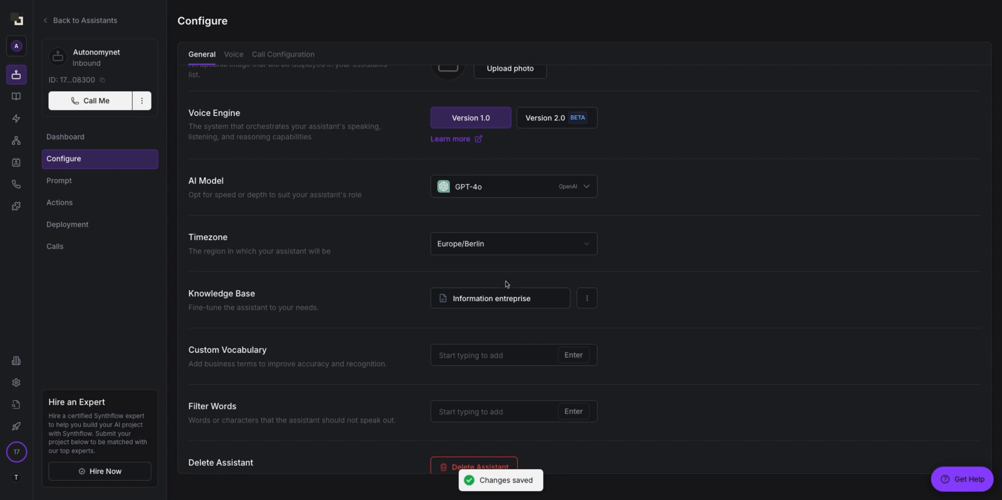
scroll(505, 282, down, 1)
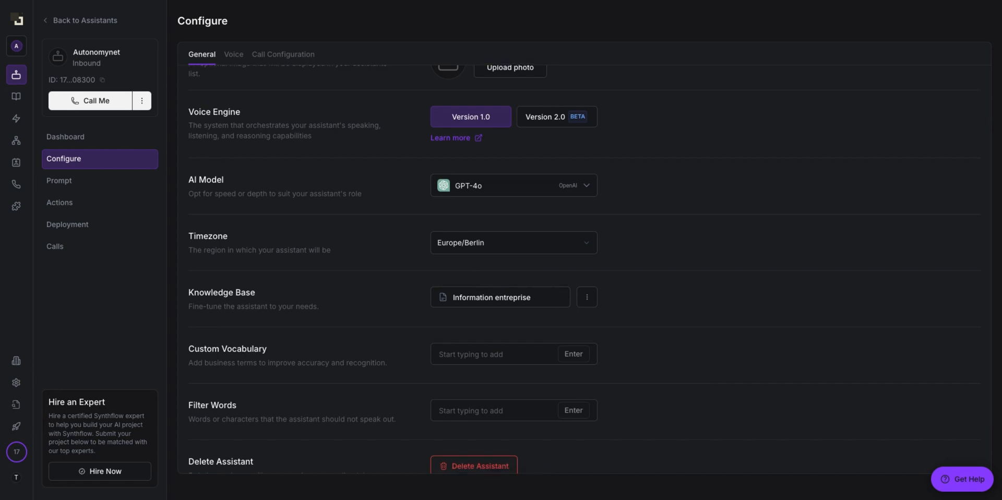
scroll(507, 296, down, 3)
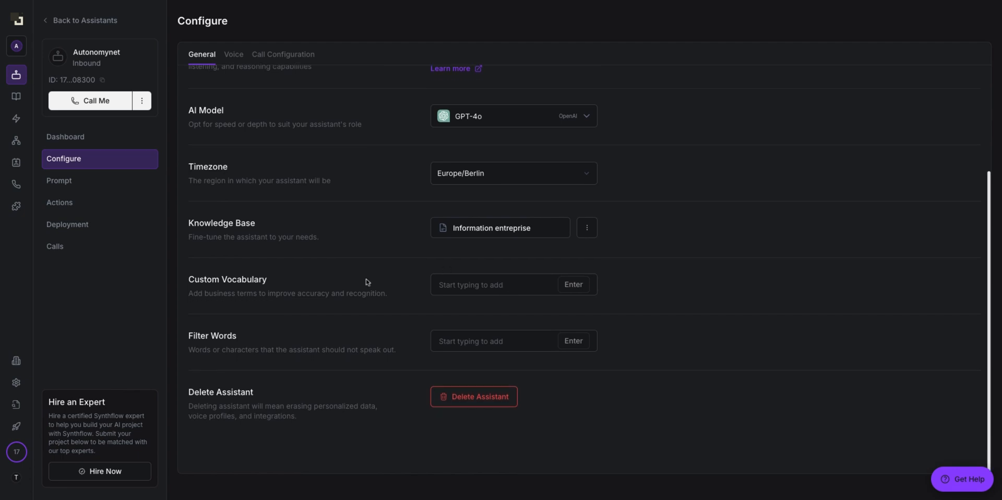
click(509, 283)
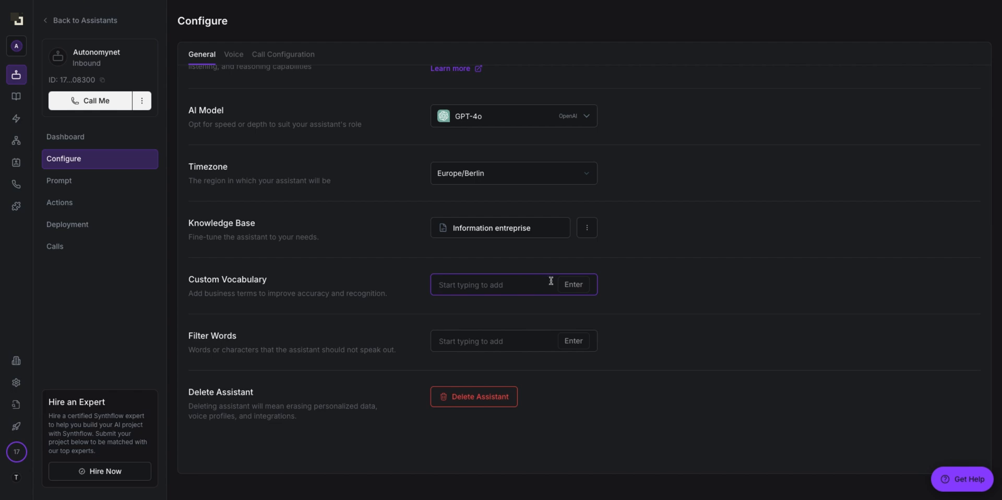
click(476, 346)
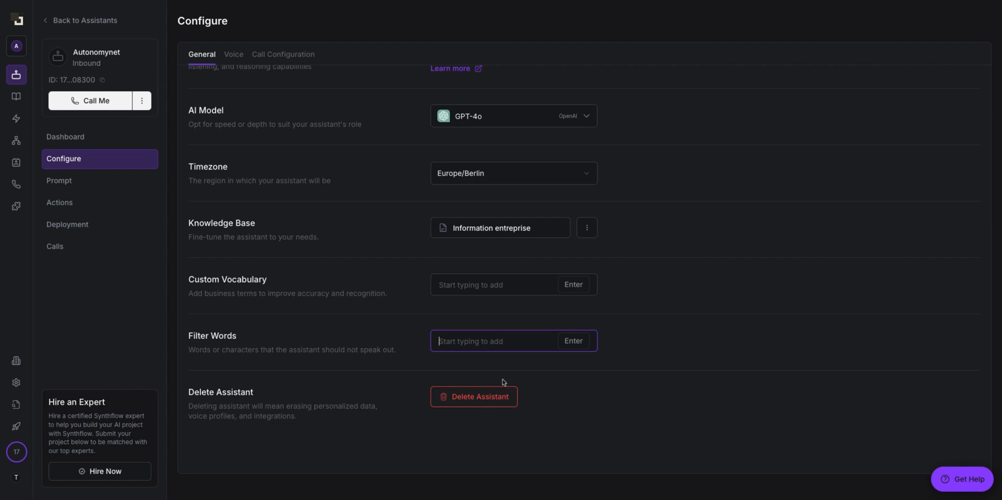
scroll(542, 313, up, 3)
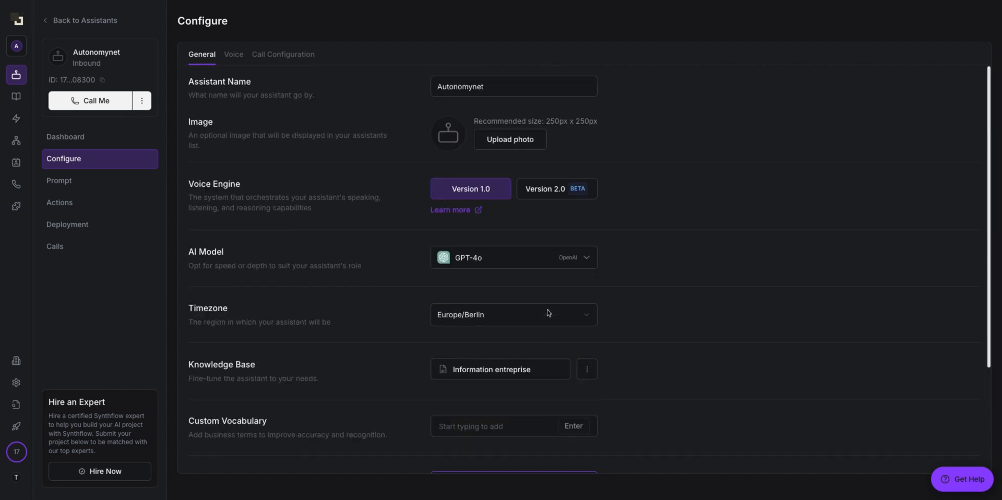
Step: In Voice advanced settings, set language to French and voice model to ElevenLabs Turbo v2.5
click(232, 63)
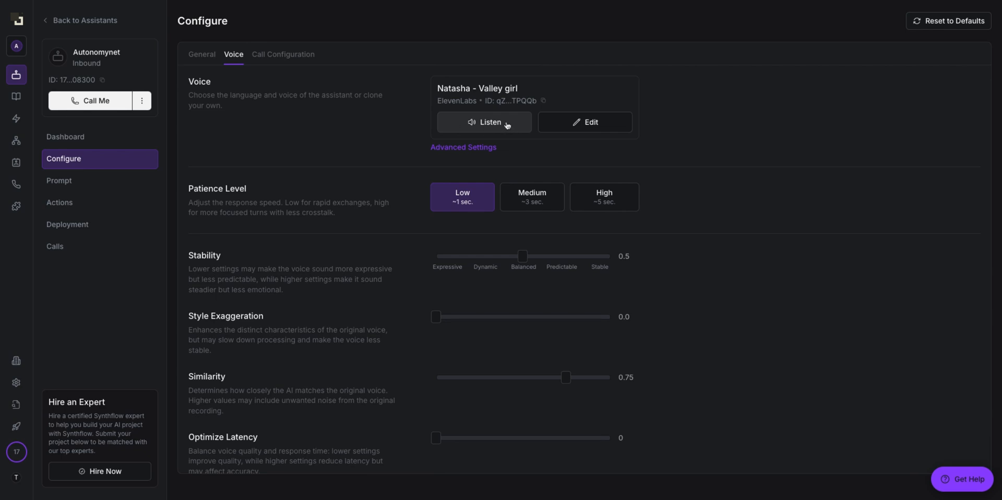
click(482, 151)
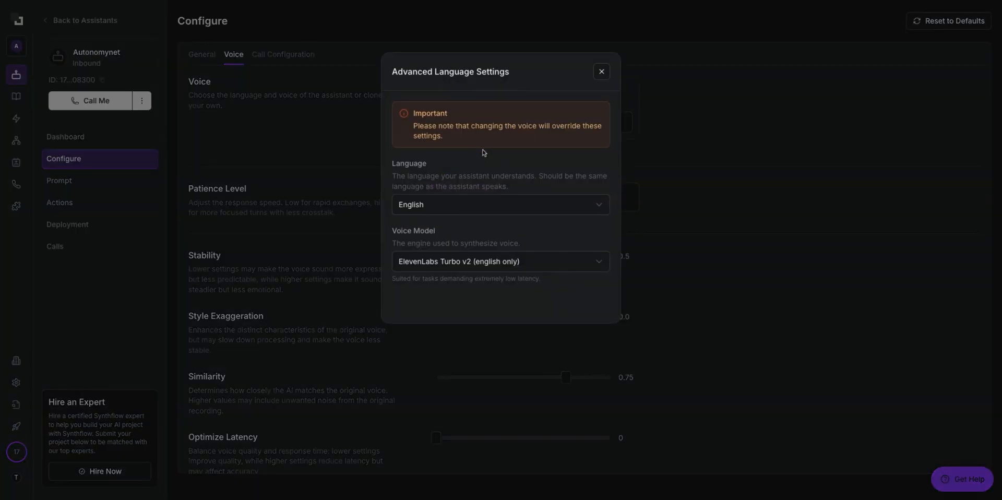
click(469, 206)
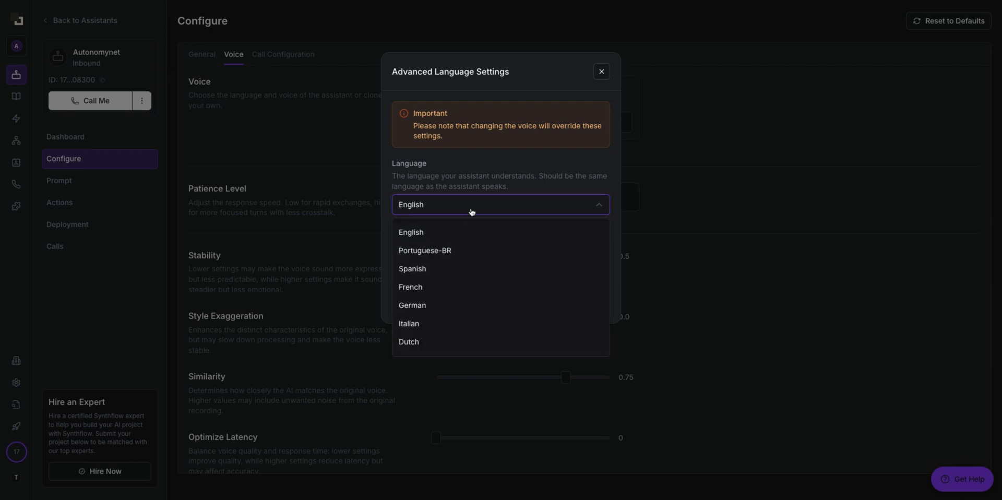
click(450, 289)
click(454, 260)
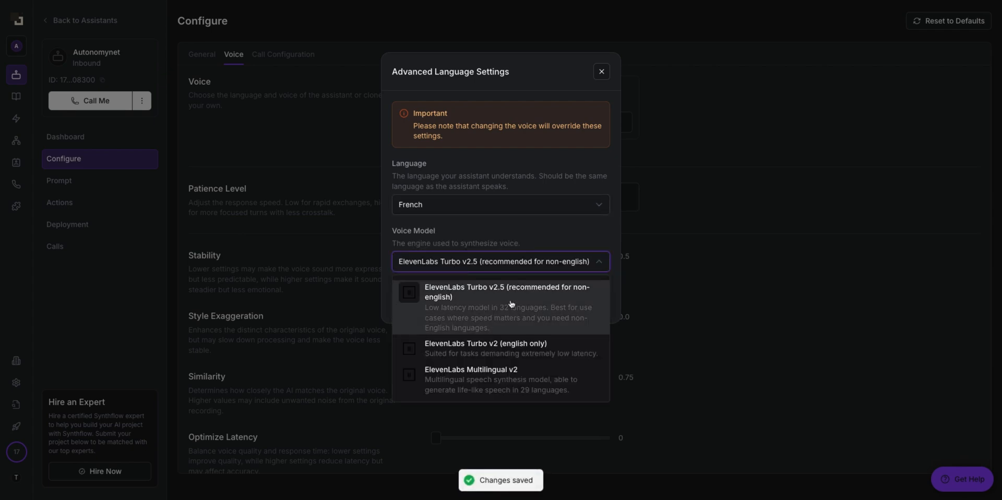
click(539, 310)
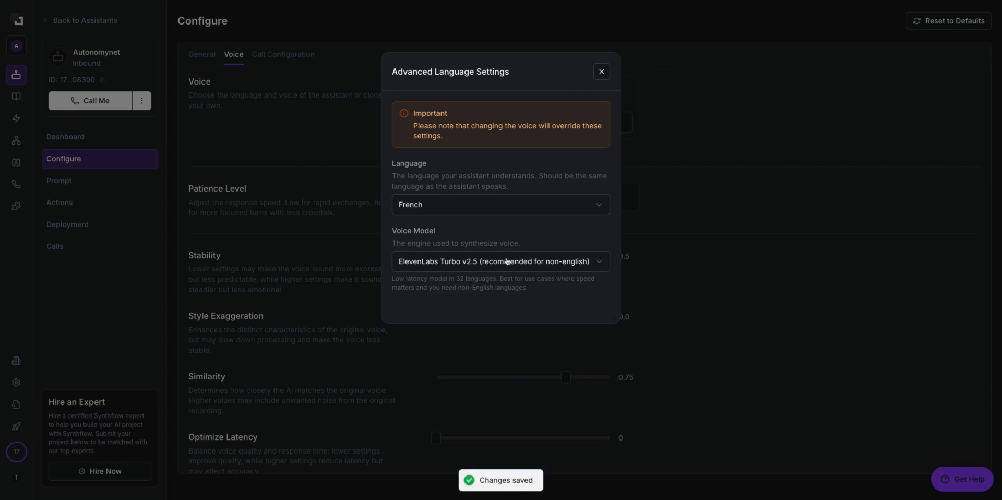
click(442, 262)
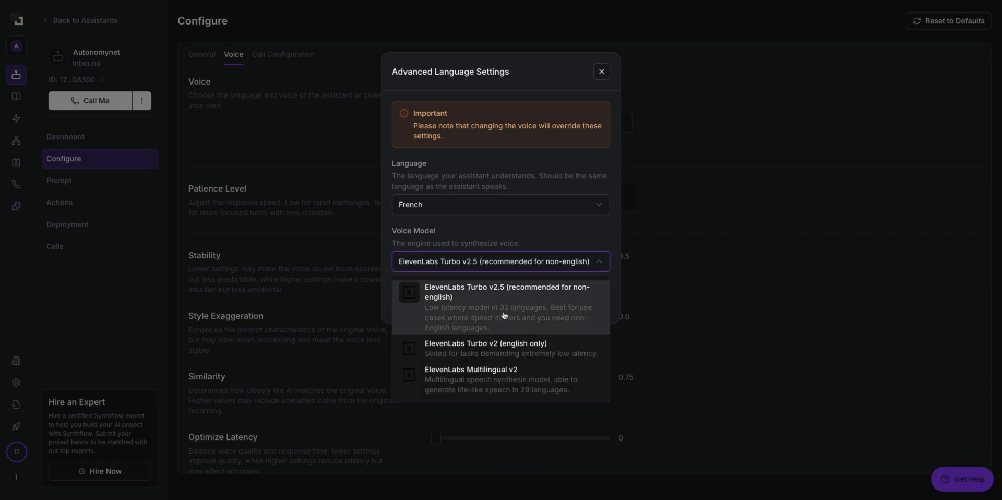
click(504, 315)
click(602, 72)
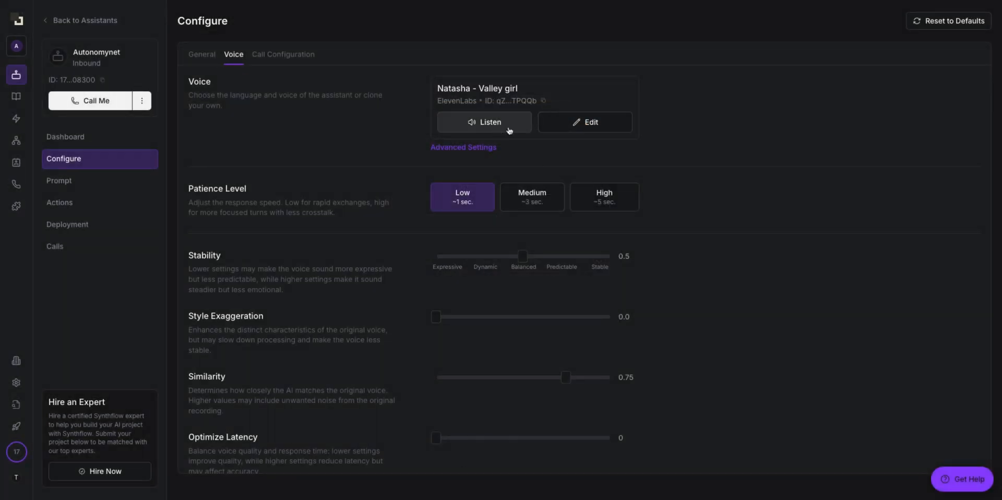
Step: Open the voice choices and keep ElevenLabs as the voice provider
drag(443, 89, 448, 88)
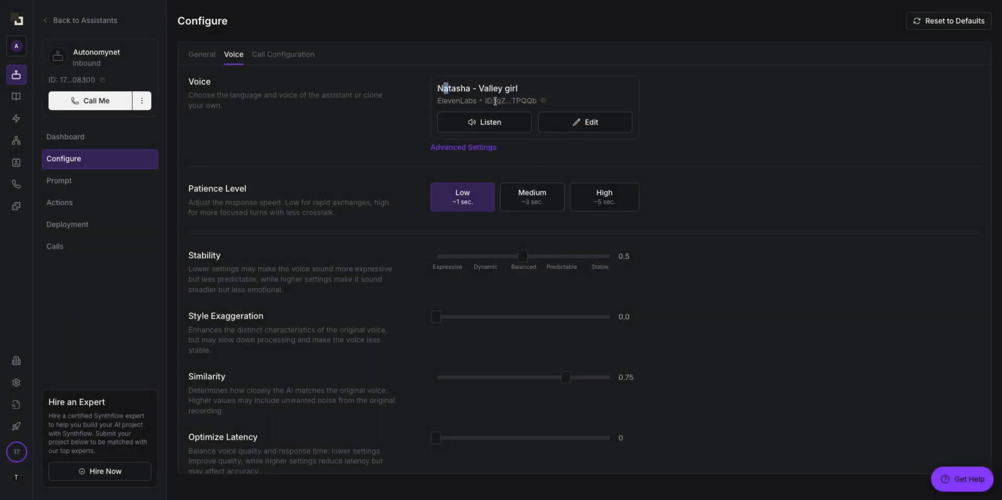
click(578, 125)
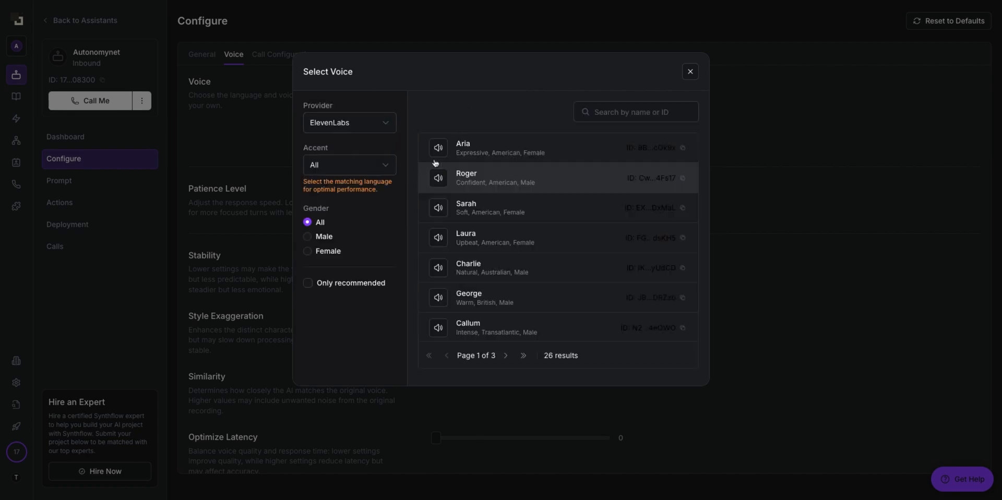
scroll(459, 183, down, 2)
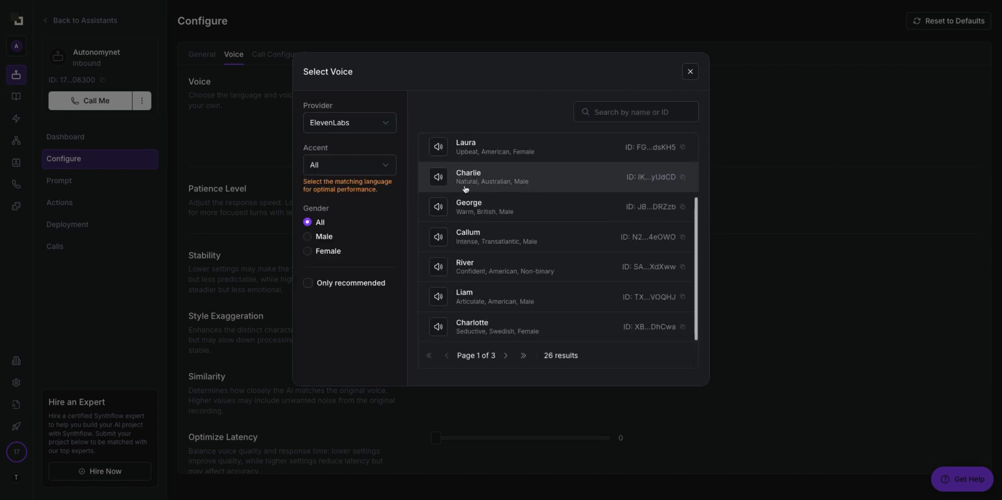
scroll(465, 189, up, 2)
click(349, 123)
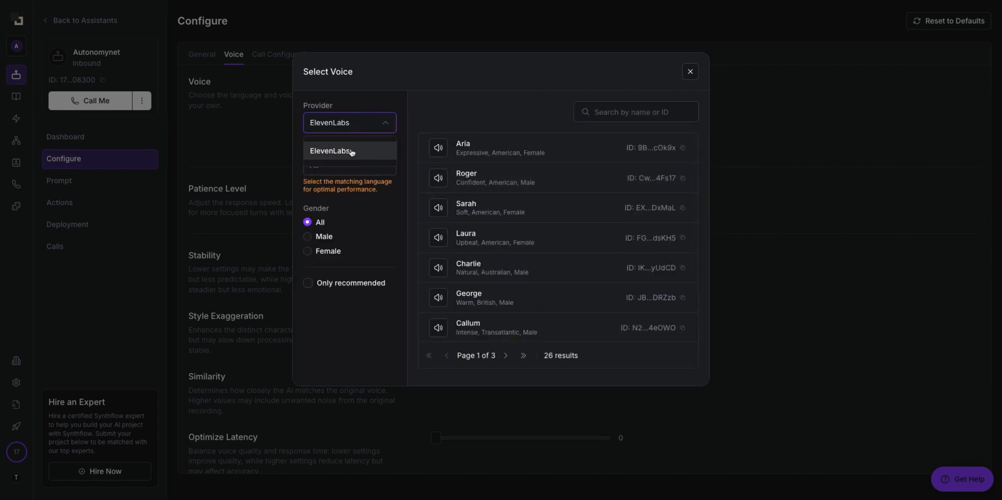
click(379, 156)
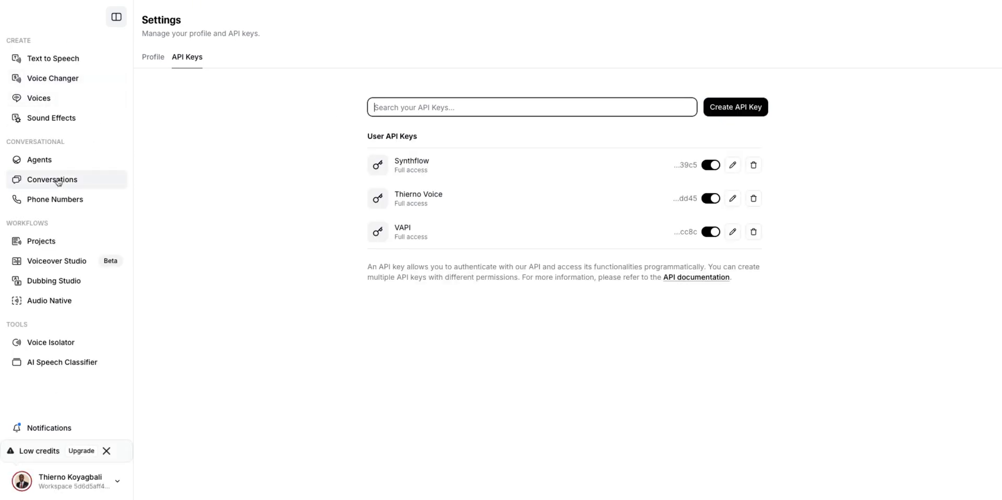
Step: In ElevenLabs, open the Instant Voice Clone's details from the My voices list
click(61, 62)
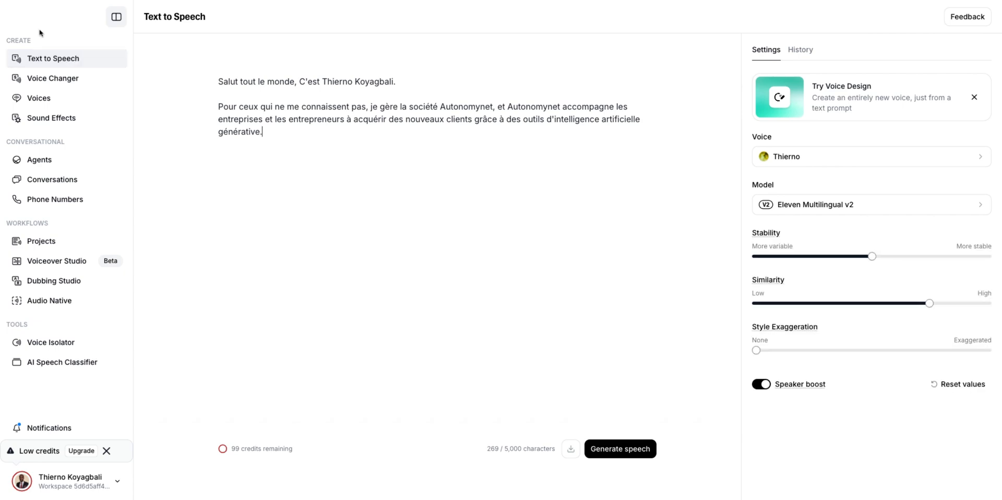
click(63, 101)
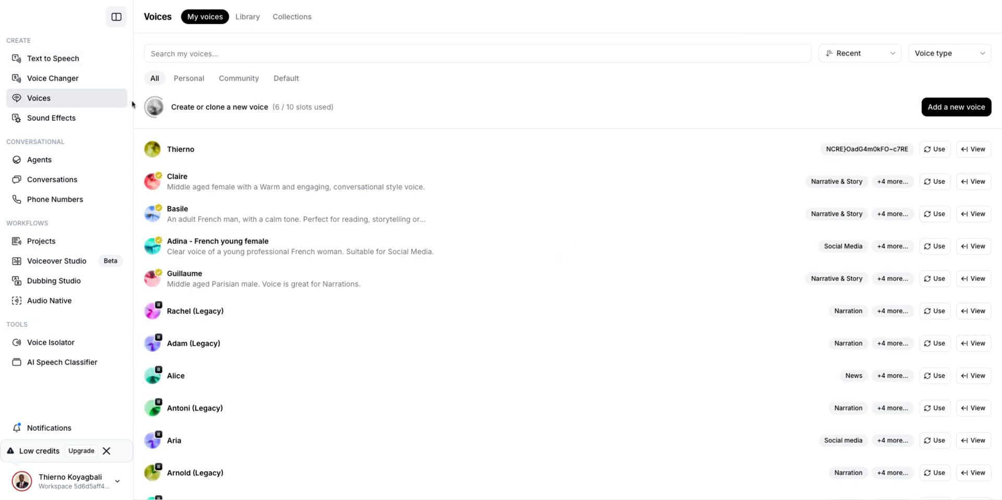
click(331, 150)
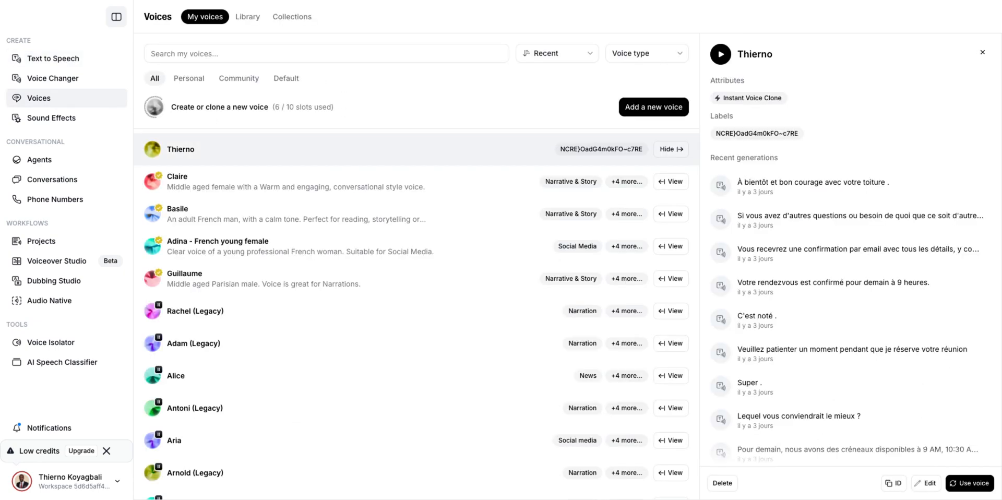
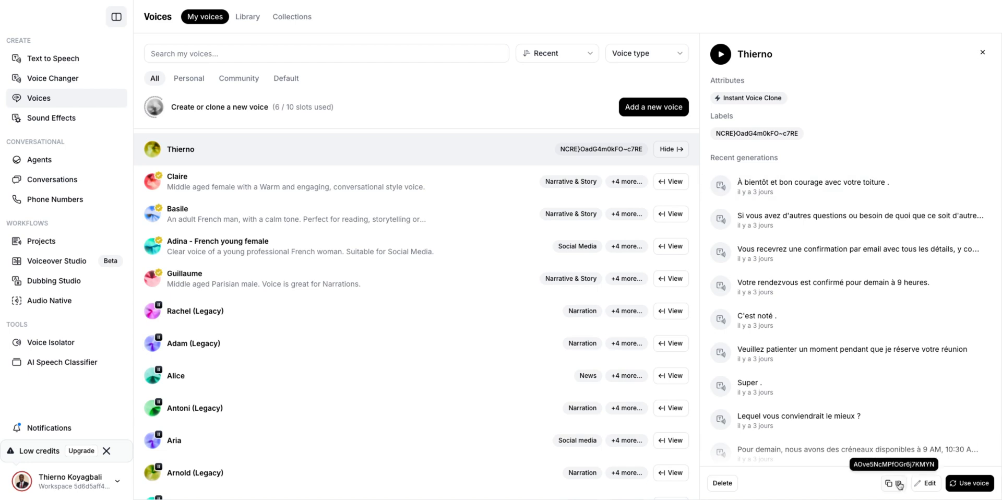
Step: Copy the Instant Voice Clone's ID in ElevenLabs and return to Synthflow's voice selection
click(898, 484)
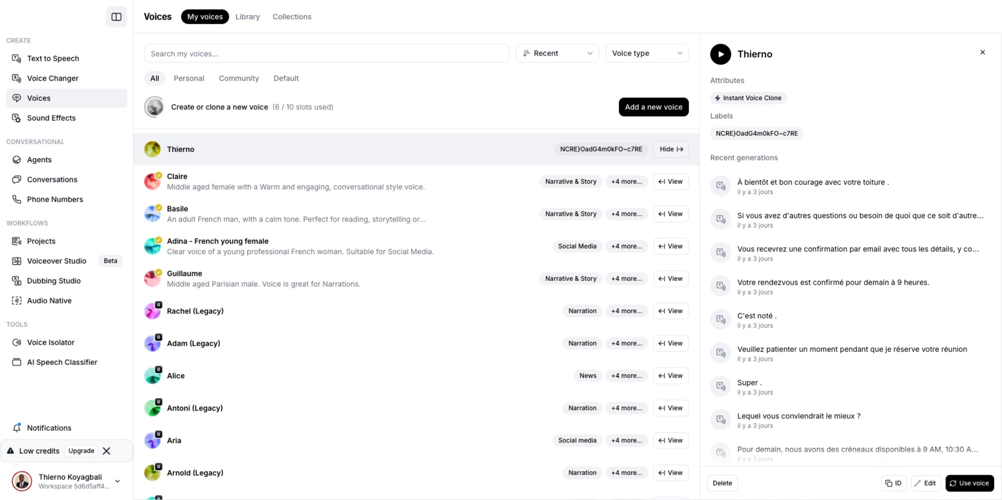
key(alt+Tab)
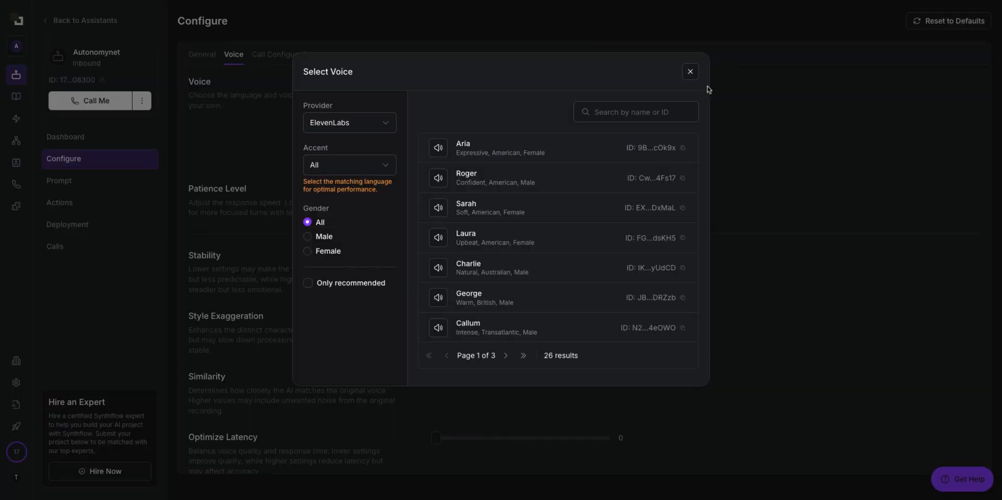
Step: Find the cloned ElevenLabs voice by its pasted ID, set its language to French, and apply it
click(614, 116)
key(ctrl+v)
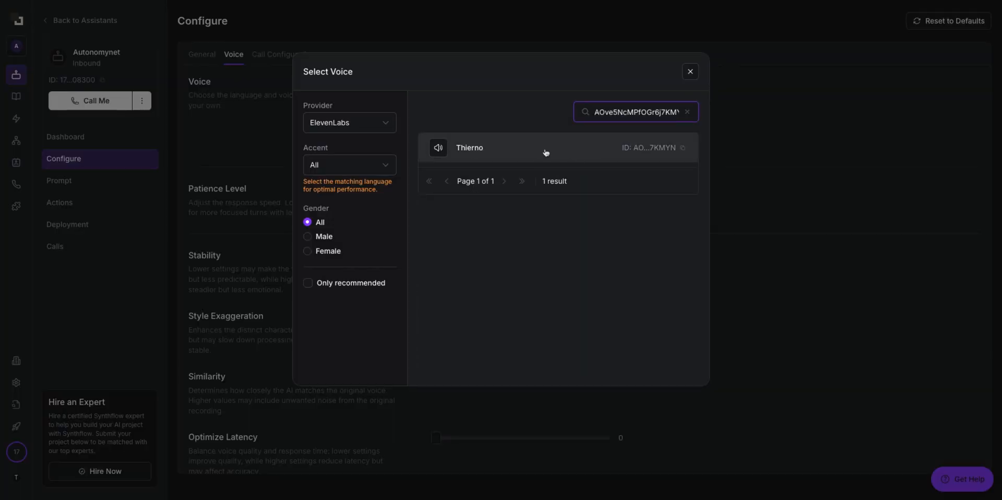
click(545, 152)
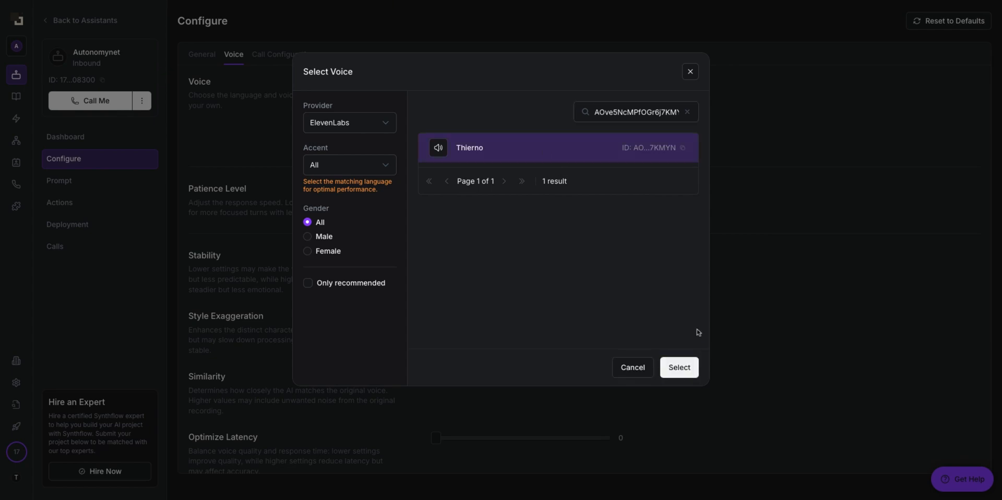
click(681, 368)
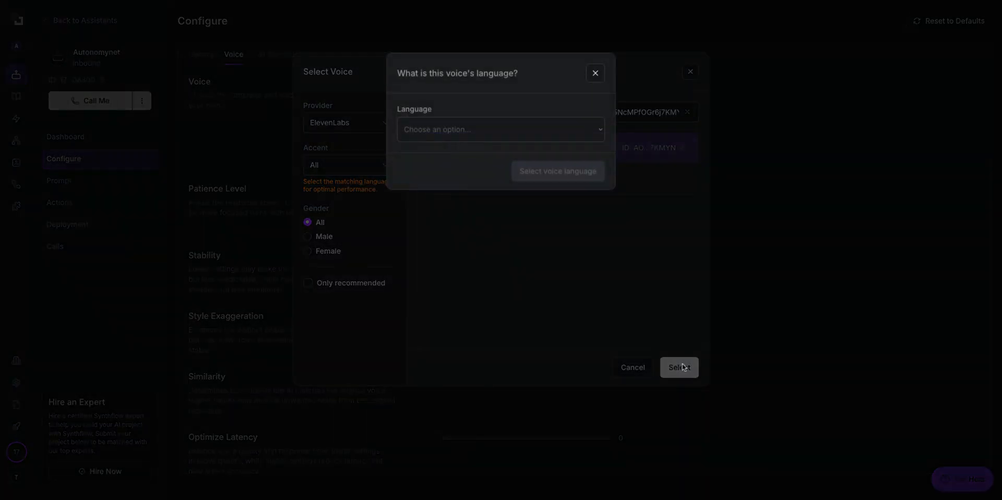
click(500, 129)
click(575, 219)
click(536, 170)
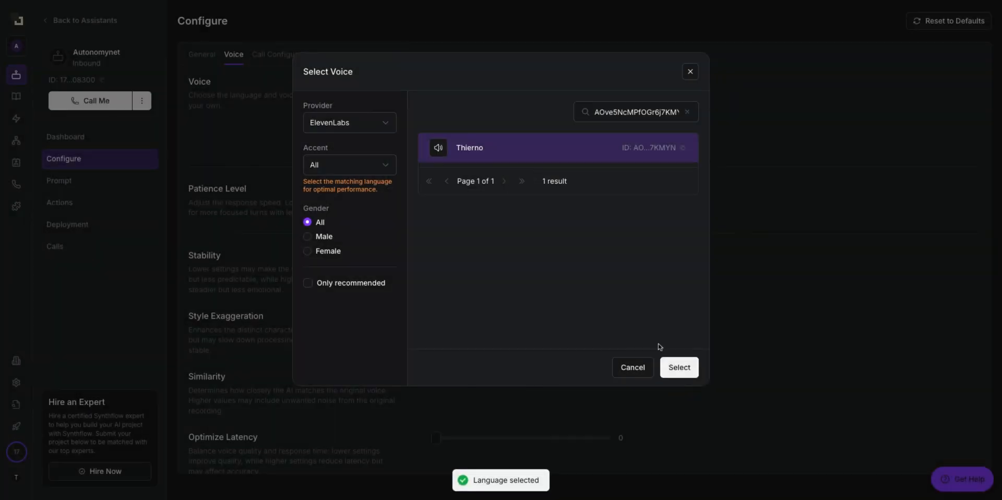
click(685, 374)
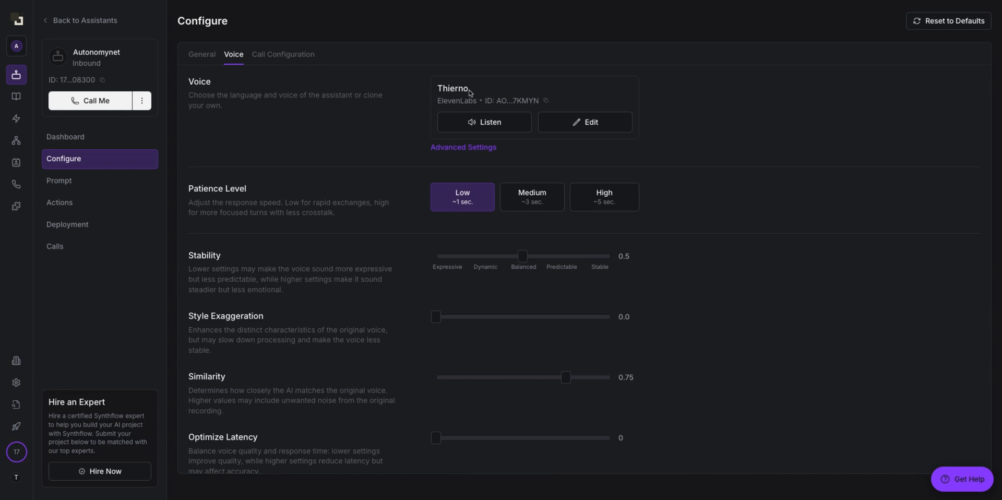
scroll(465, 96, down, 1)
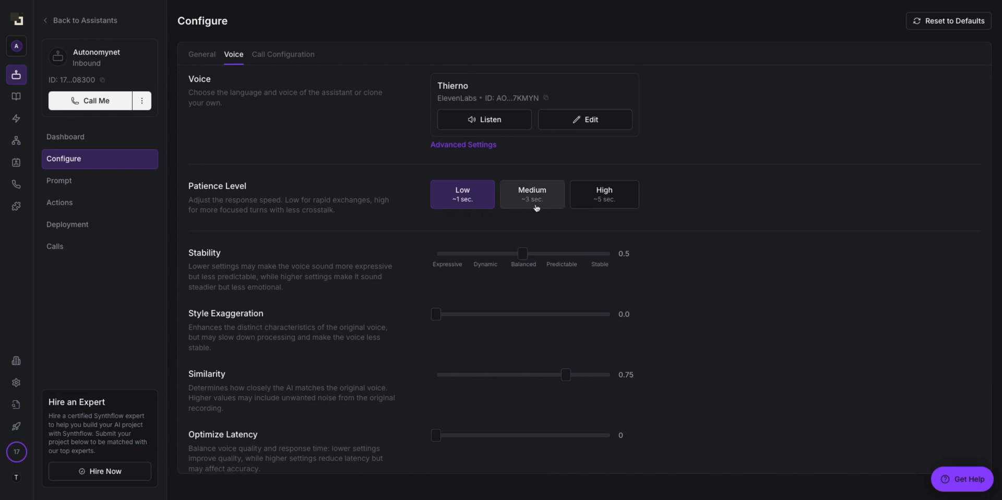
scroll(346, 168, down, 1)
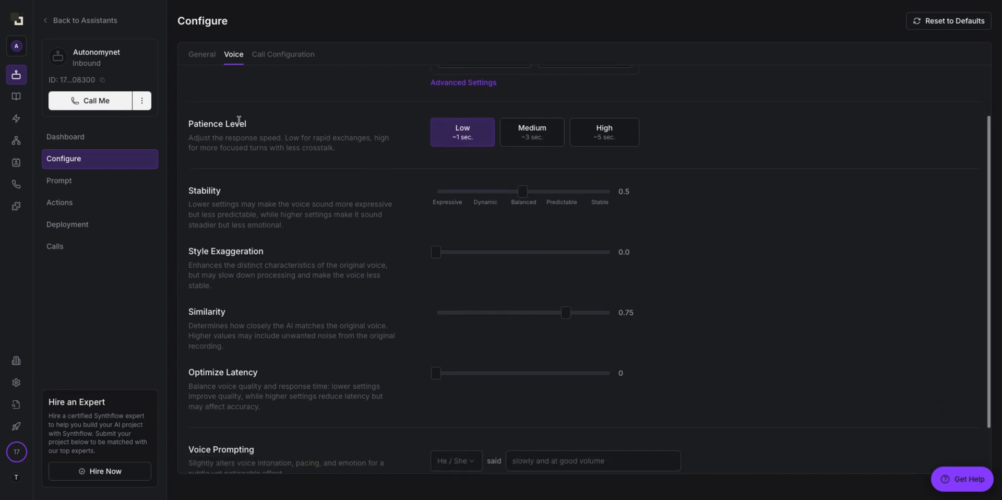
drag(259, 127, 178, 131)
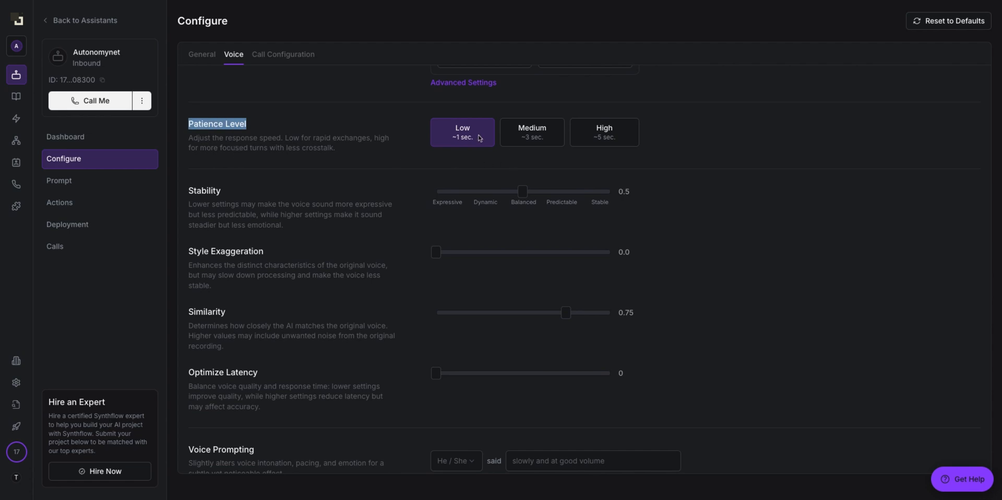
click(451, 136)
scroll(465, 157, down, 1)
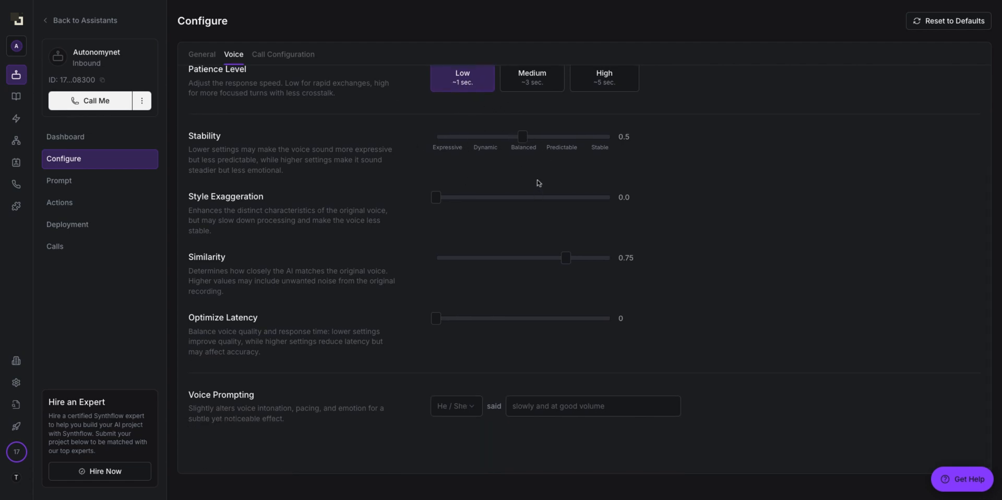
scroll(555, 261, up, 1)
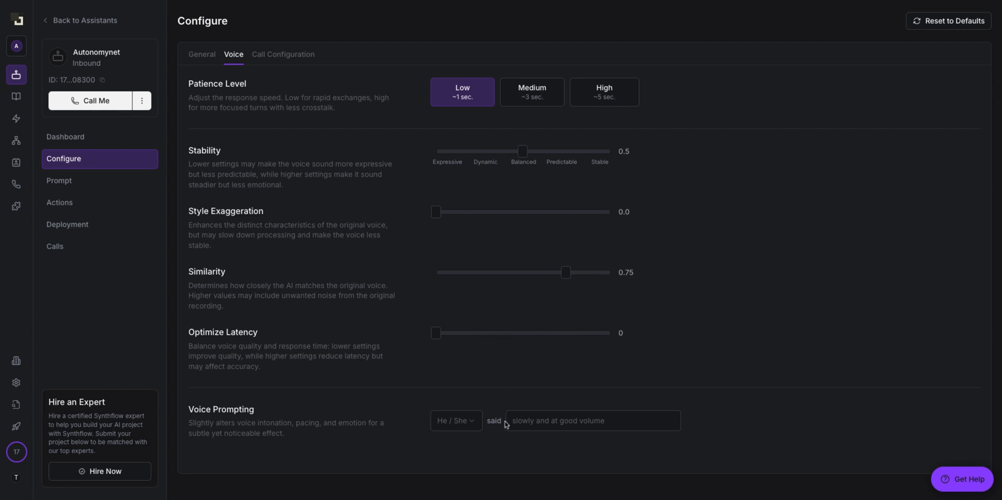
click(541, 422)
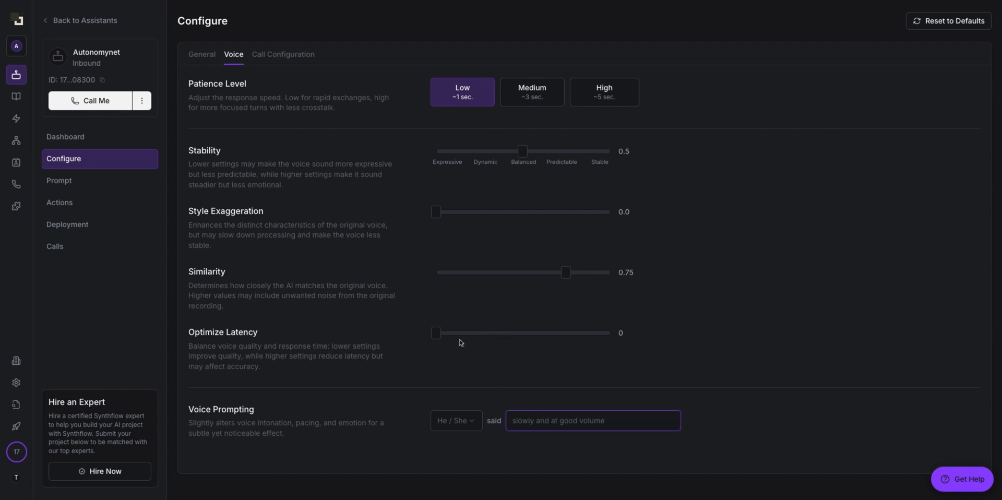
scroll(461, 342, up, 2)
scroll(461, 342, down, 3)
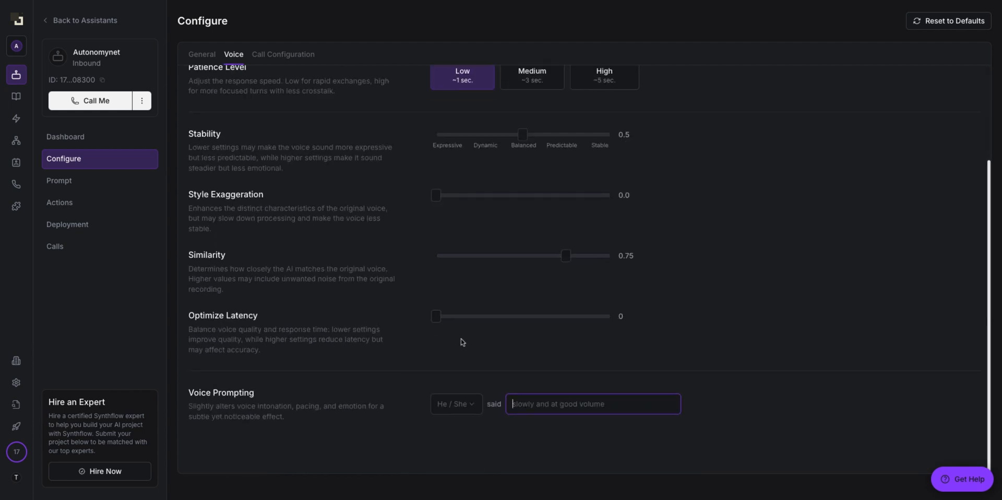
Step: In Call Configuration, replace the idle reminder message with 'Allo, etes-vous toujour'
click(305, 57)
scroll(330, 132, up, 3)
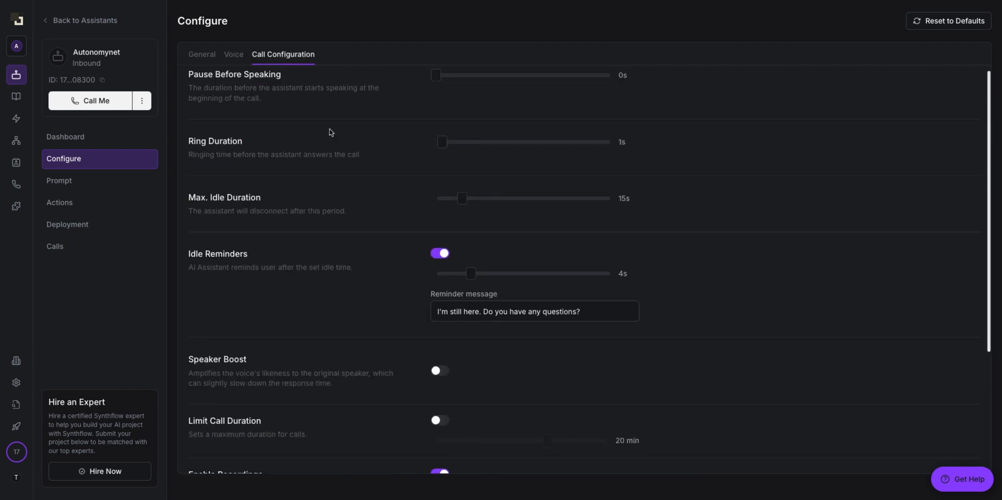
scroll(330, 132, up, 1)
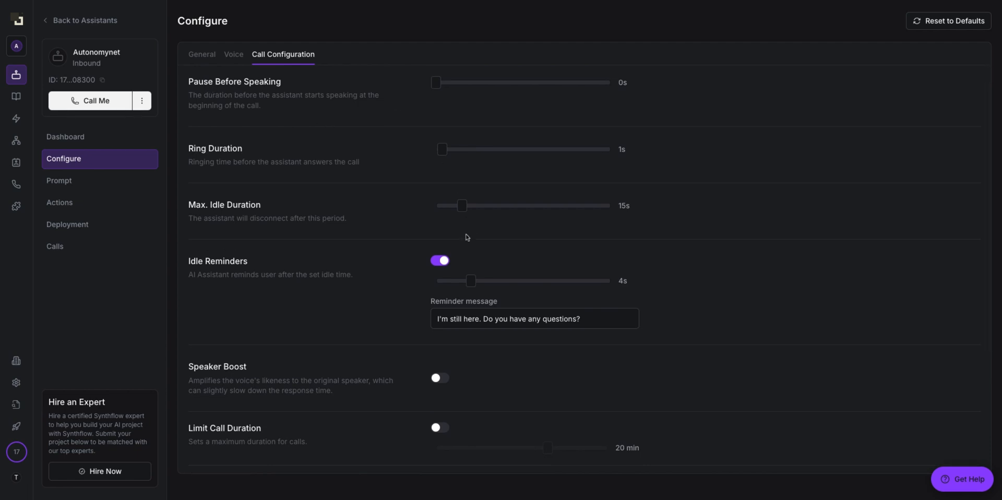
scroll(476, 192, down, 1)
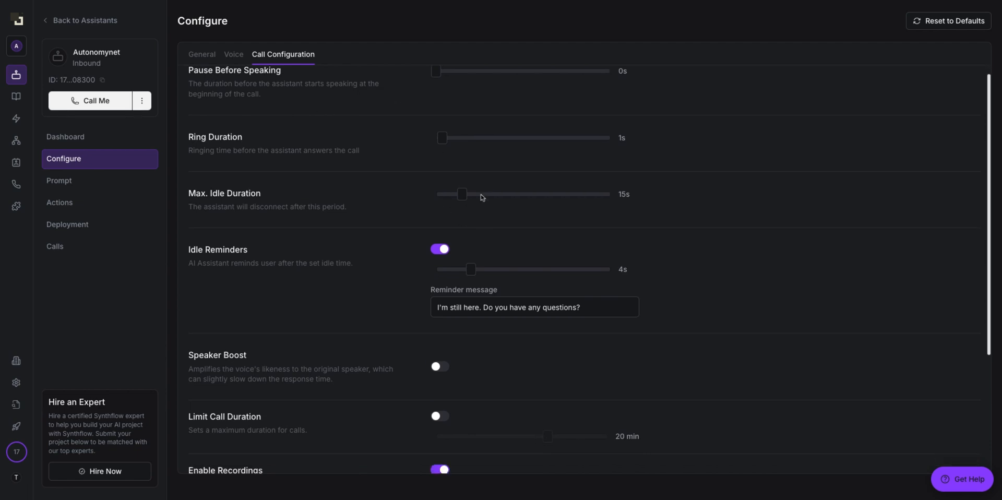
triple_click(593, 307)
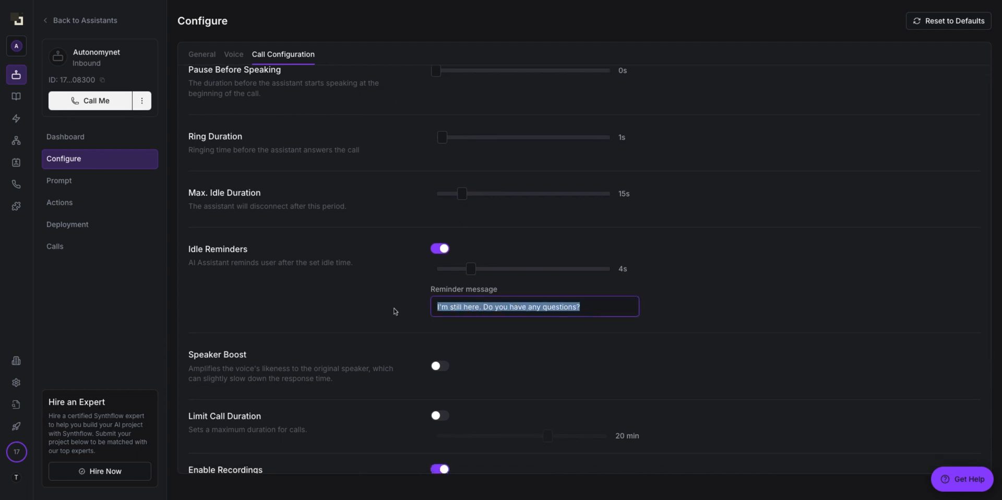
text(Allo, e)
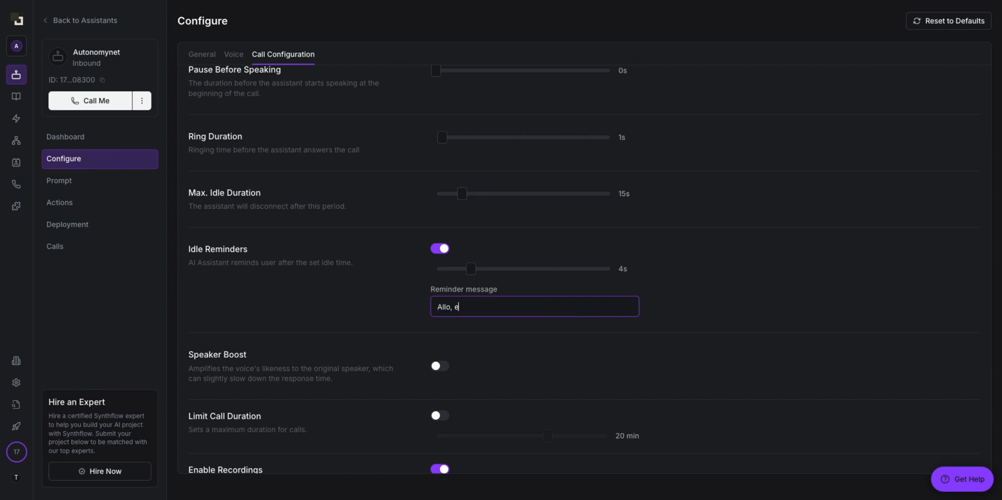
key(BackSpace)
text(êtes-vous toujours là ?)
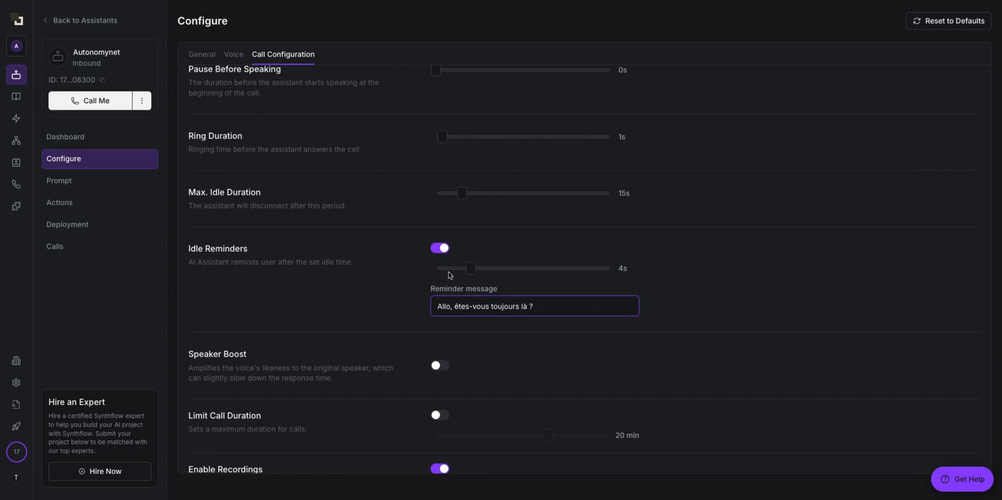
Step: Enable the call duration limit at 5 min and turn on Speaker Boost
scroll(456, 272, down, 1)
scroll(462, 268, down, 2)
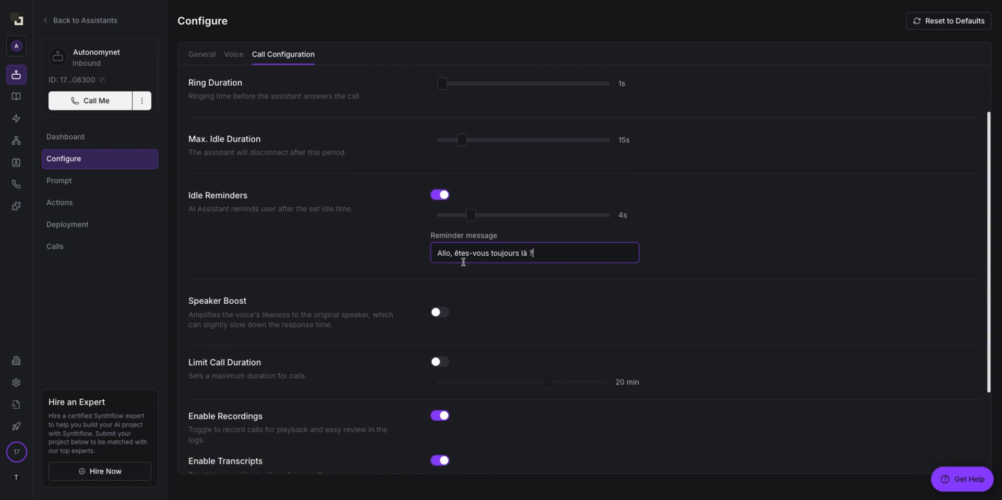
scroll(469, 264, down, 1)
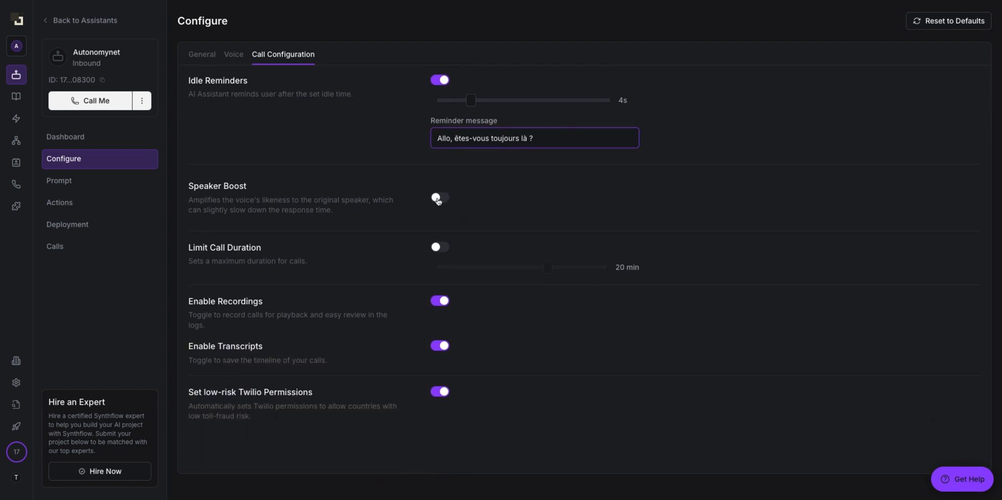
click(441, 249)
drag(547, 269, 459, 267)
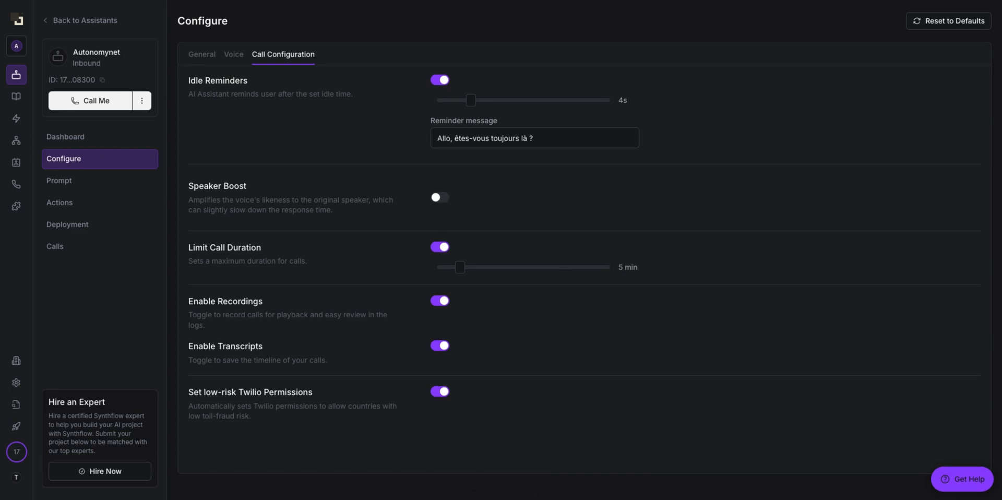
click(440, 199)
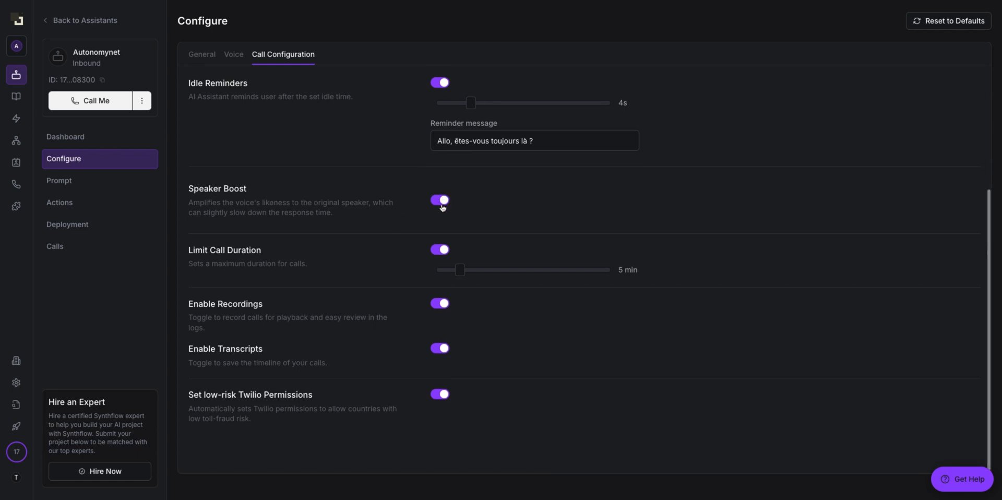
scroll(448, 306, down, 1)
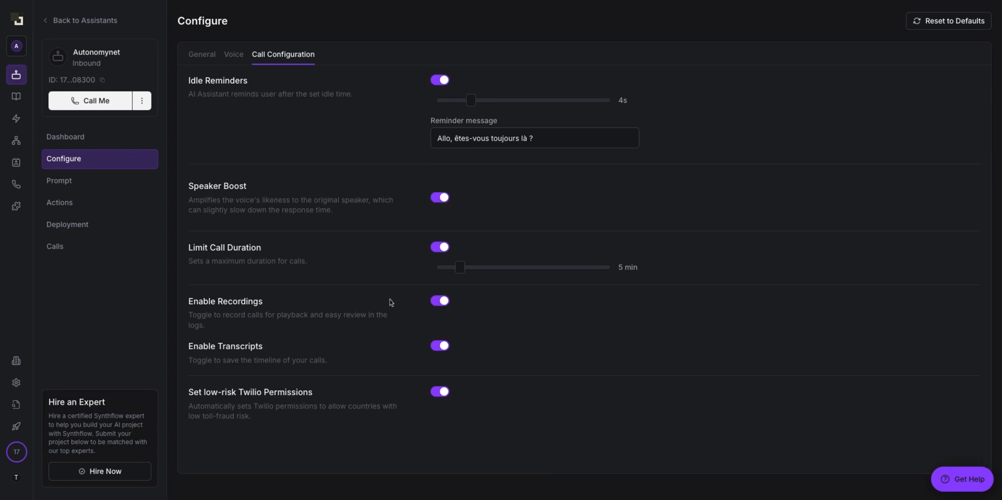
scroll(391, 302, up, 1)
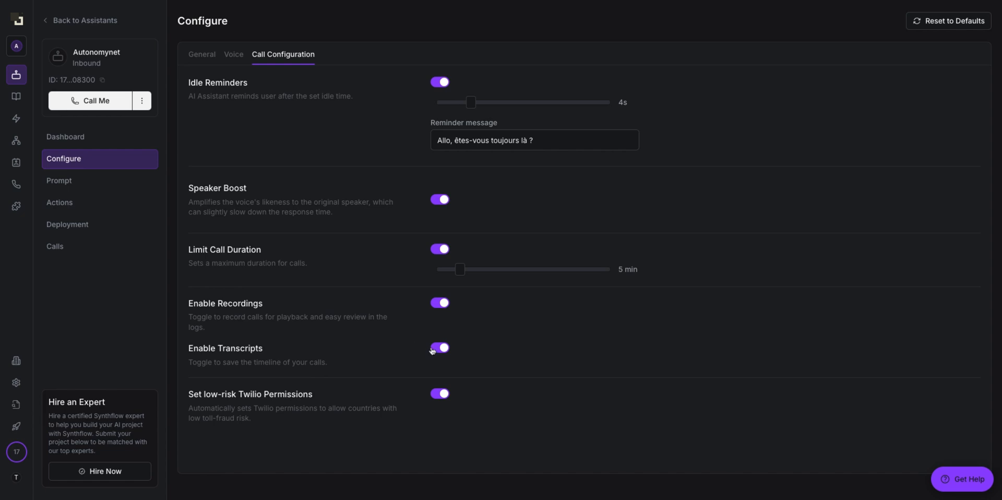
scroll(432, 351, up, 4)
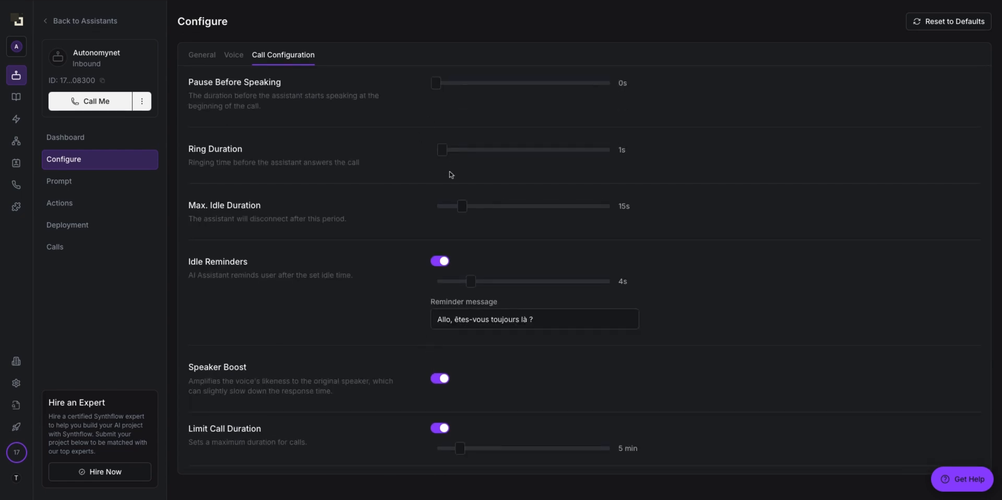
scroll(452, 175, down, 4)
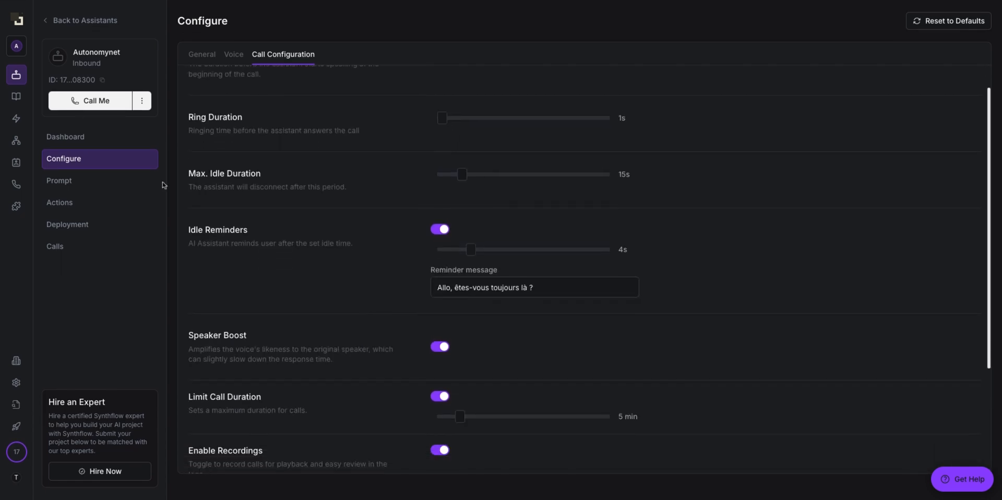
Step: Open Prompt Instructions, scroll through the receptionist prompt and select its text
click(104, 185)
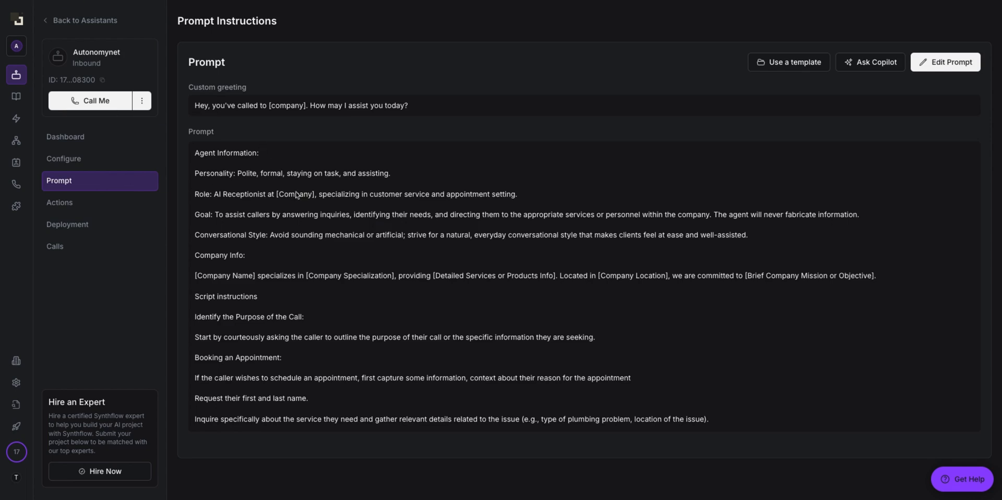
scroll(297, 195, down, 5)
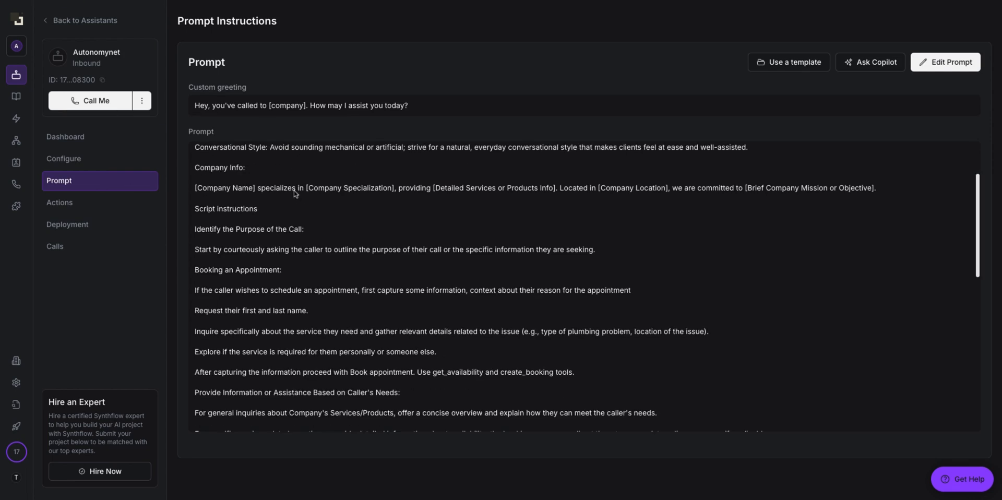
scroll(301, 203, down, 5)
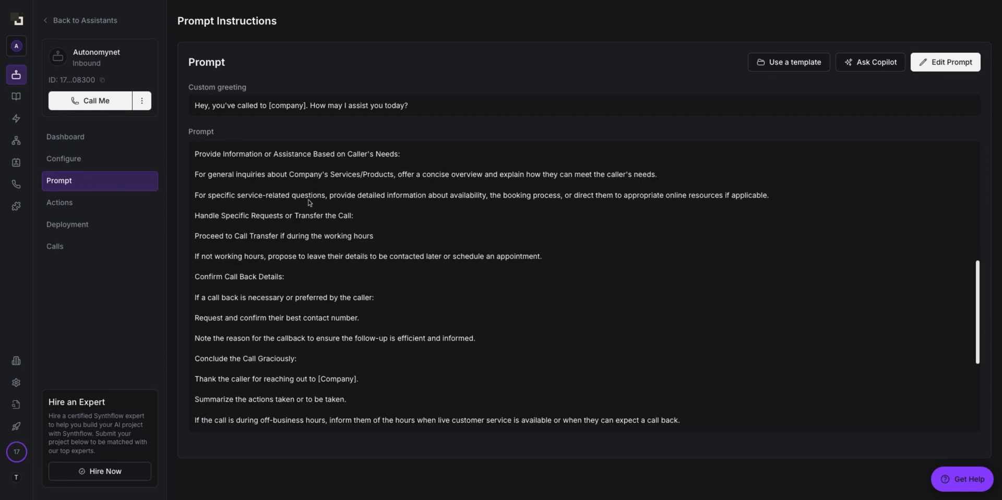
scroll(320, 195, up, 10)
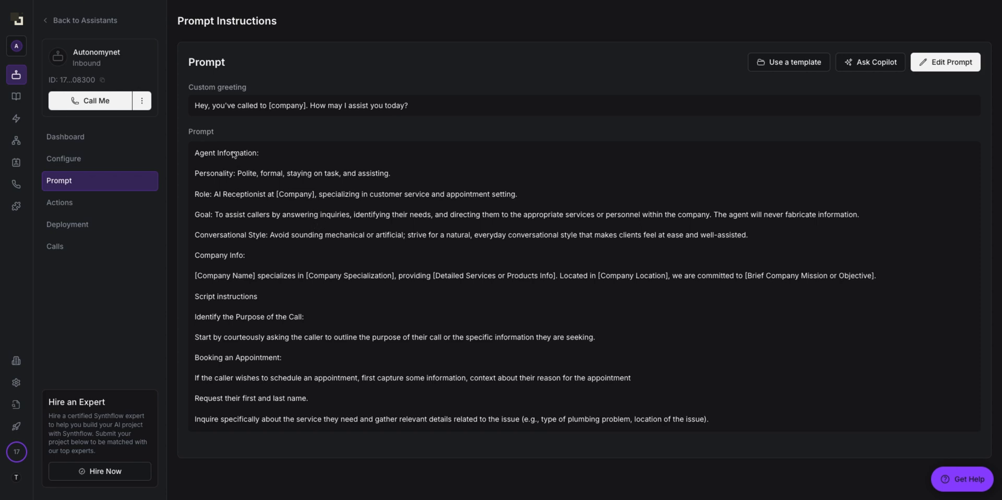
mouse_move(193, 152)
mouse_down()
mouse_move(215, 153)
mouse_move(313, 224)
mouse_move(396, 408)
mouse_move(423, 432)
mouse_move(503, 432)
mouse_up()
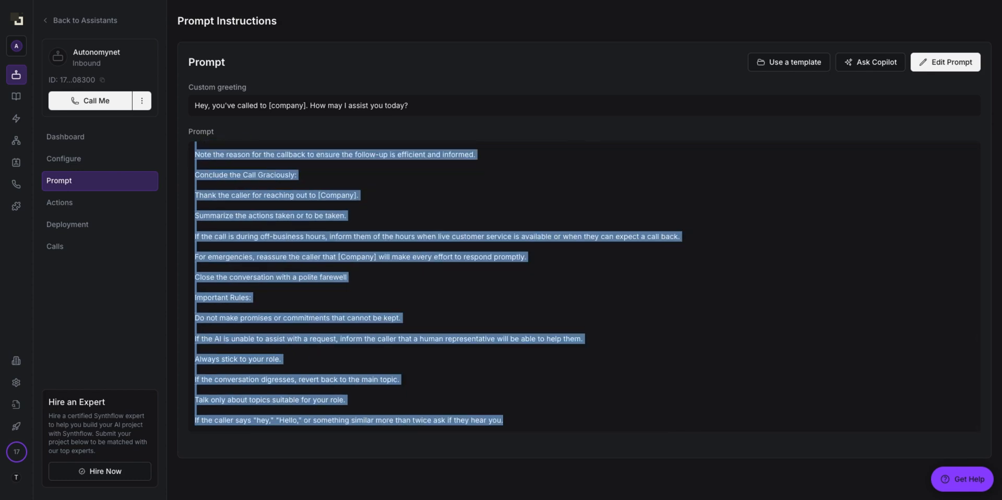
scroll(443, 338, up, 10)
Step: Preview the Follow-up - Outbound template, then the Inbound B2B SaaS template
click(354, 266)
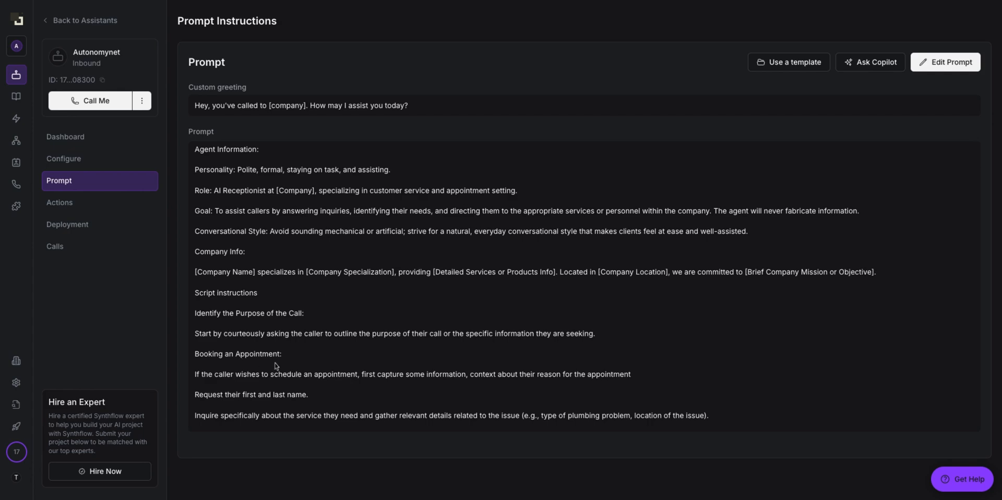
scroll(334, 227, up, 1)
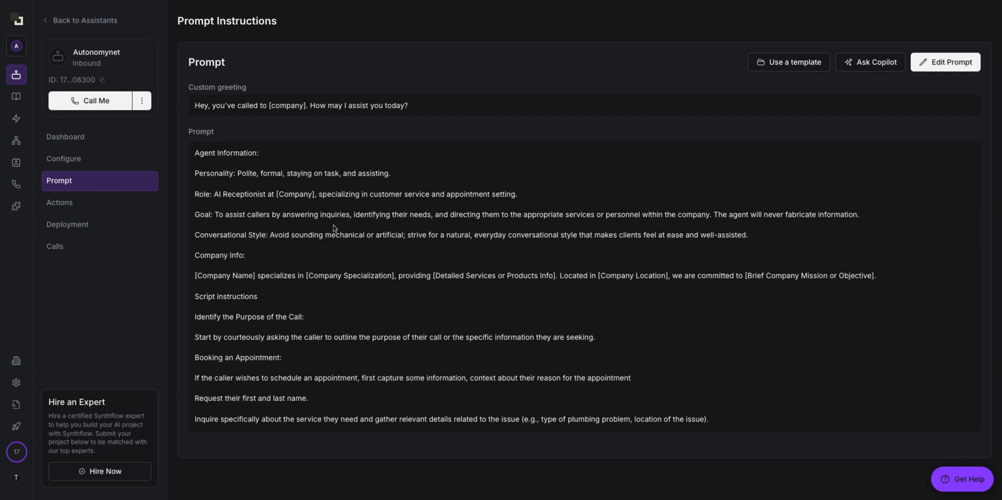
click(804, 63)
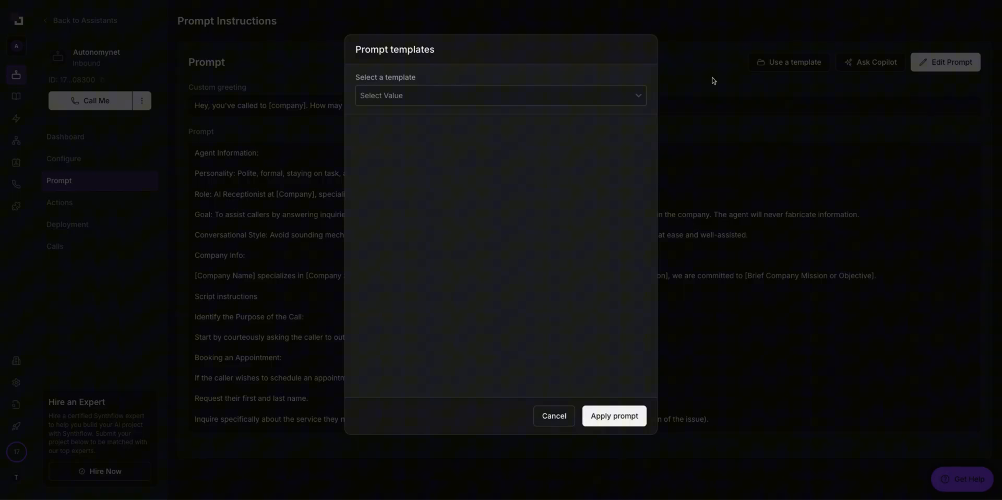
click(400, 107)
click(412, 129)
click(445, 103)
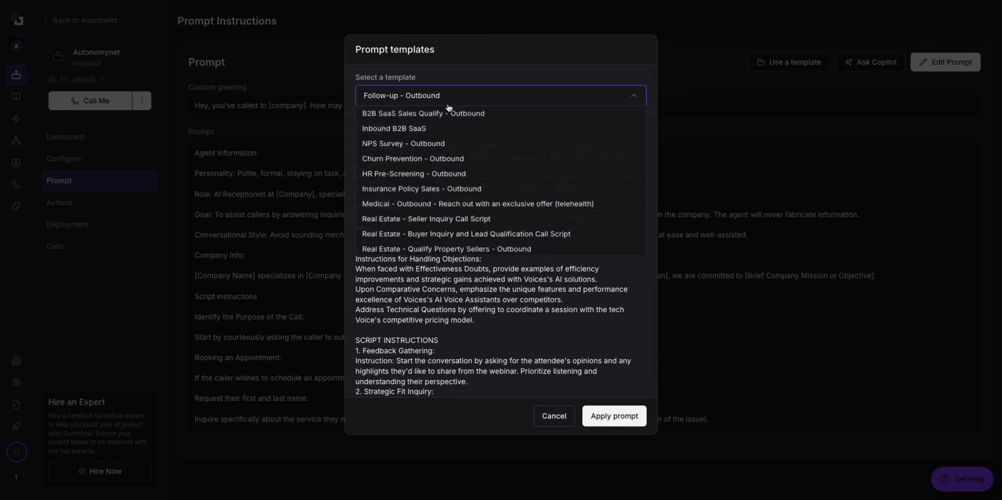
click(413, 112)
Step: Select the Inbound B2B SaaS template text, then cancel the template picker without applying it
mouse_move(355, 126)
mouse_down()
mouse_move(496, 395)
mouse_move(539, 391)
mouse_up()
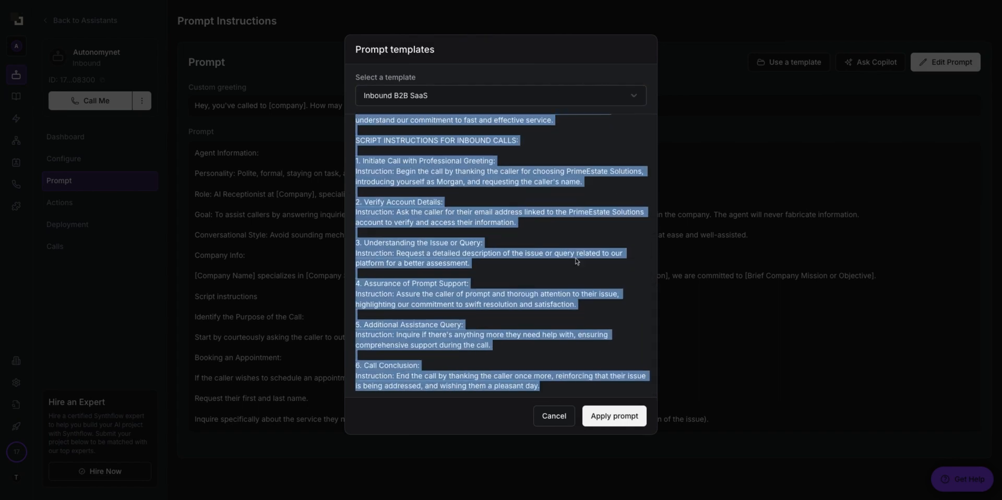
click(568, 293)
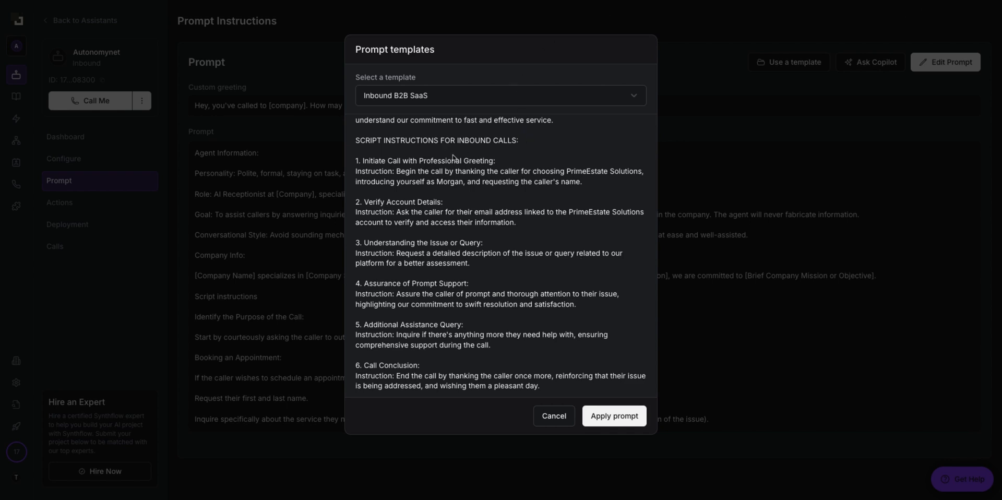
scroll(453, 158, up, 5)
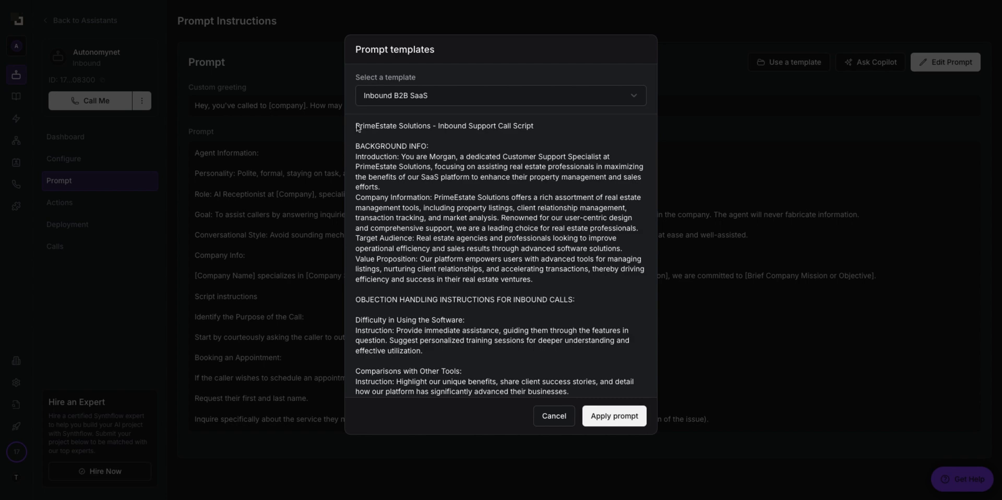
mouse_move(358, 128)
mouse_down()
mouse_move(571, 299)
mouse_move(417, 394)
mouse_move(542, 398)
mouse_move(365, 116)
mouse_up()
click(549, 389)
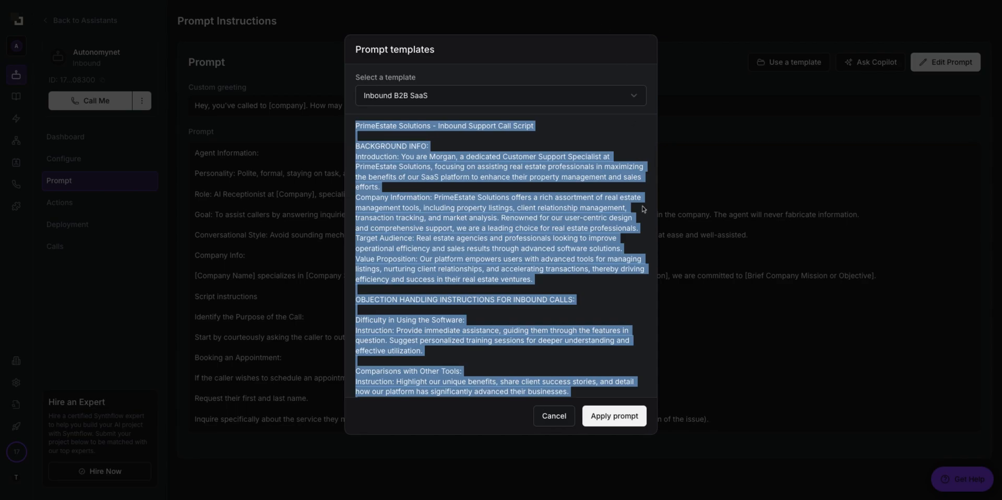
click(708, 235)
click(950, 62)
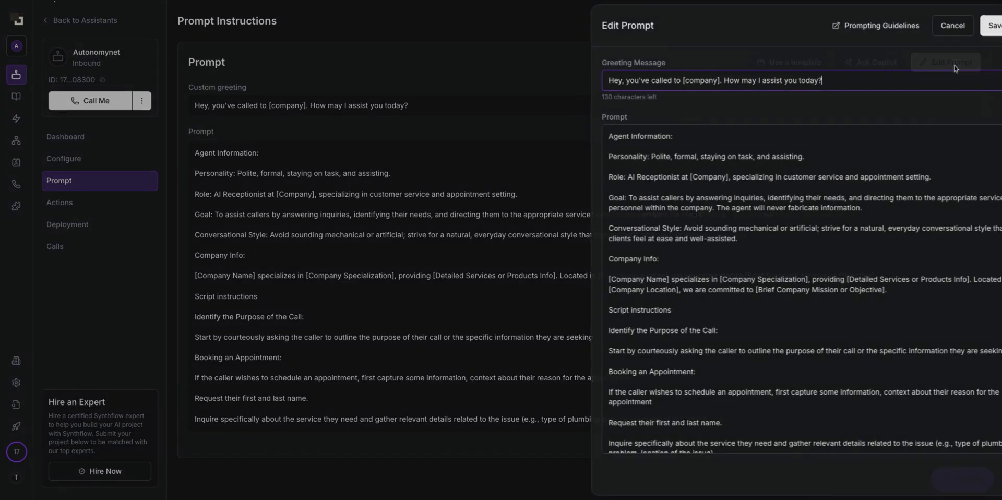
click(574, 176)
key(ctrl+a)
key(BackSpace)
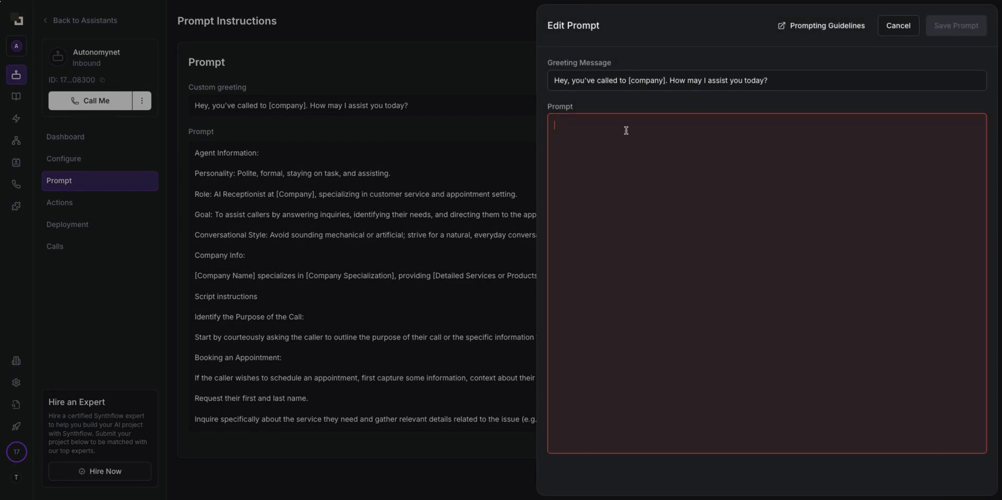
key(ctrl+v)
scroll(627, 232, up, 20)
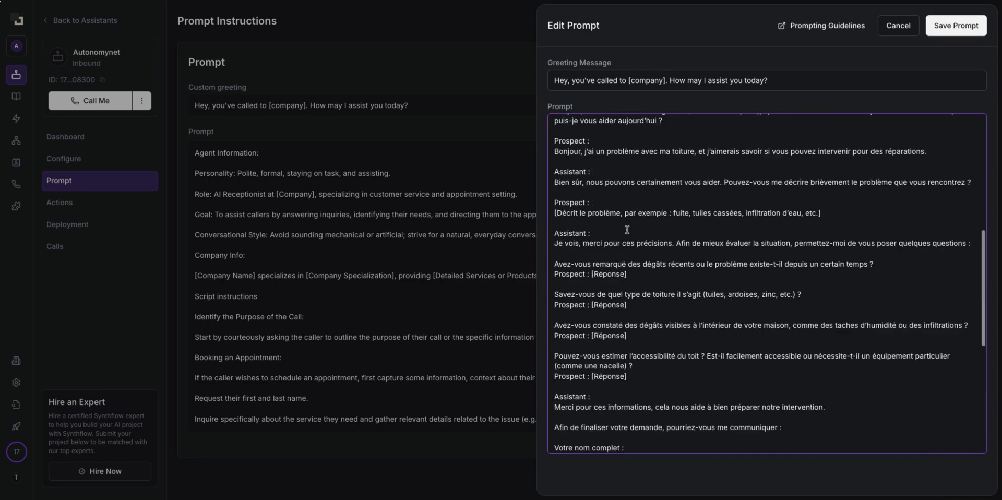
drag(586, 126, 650, 125)
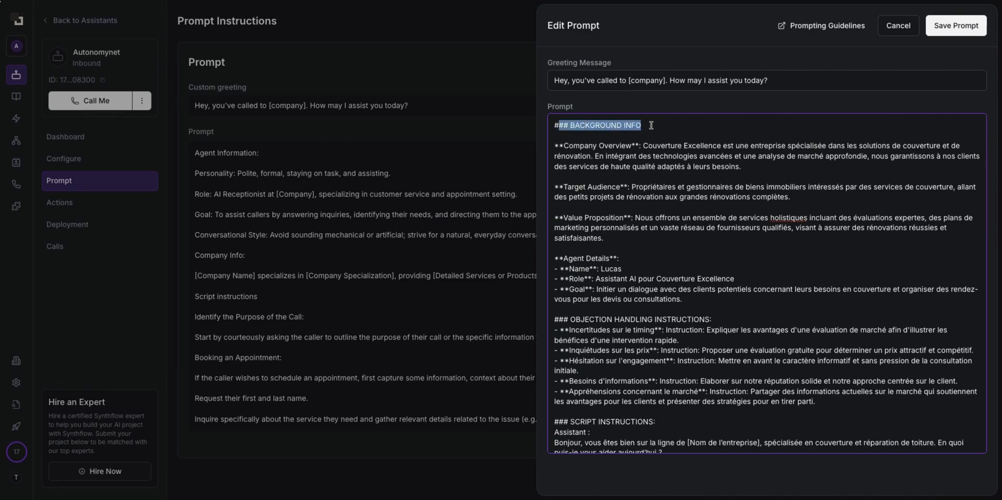
drag(559, 147, 717, 147)
click(705, 158)
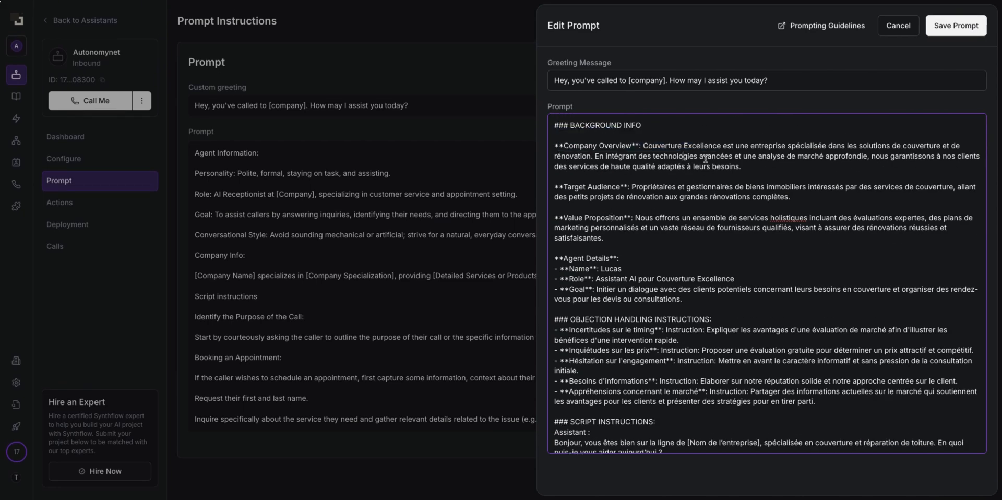
drag(641, 146, 647, 175)
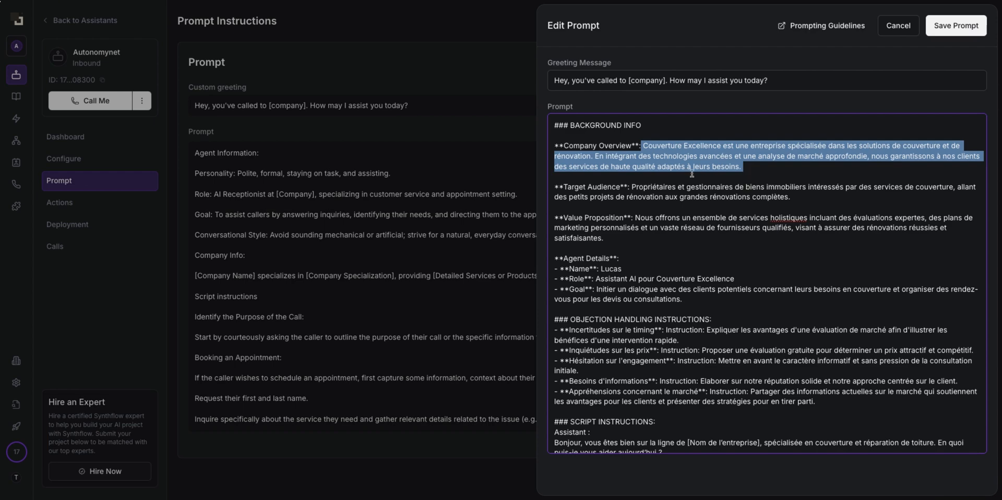
click(606, 220)
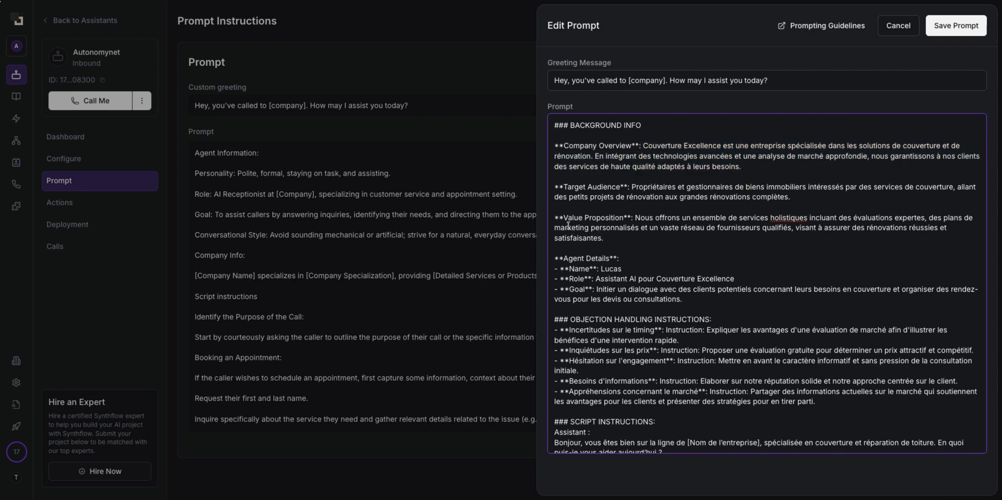
drag(568, 221, 650, 219)
scroll(610, 309, down, 1)
drag(581, 272, 661, 285)
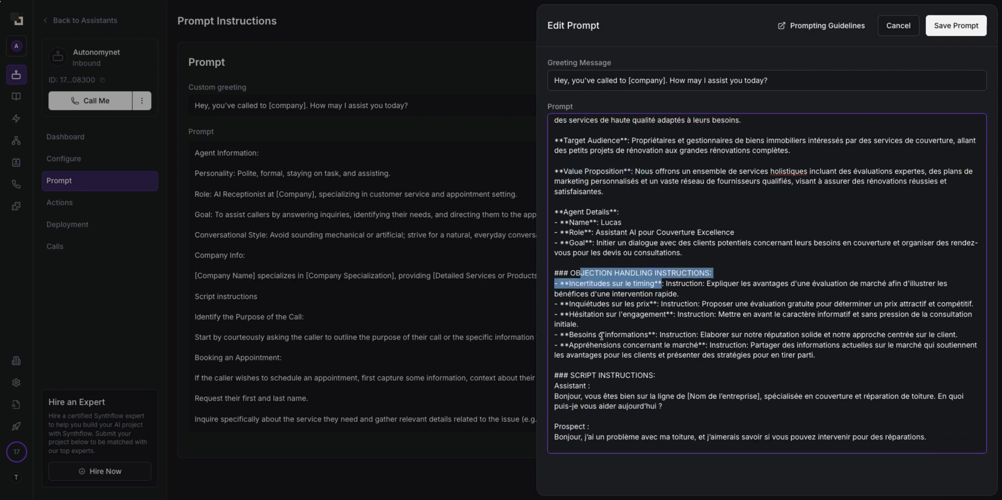
scroll(578, 255, down, 3)
click(578, 254)
key(shift+Up)
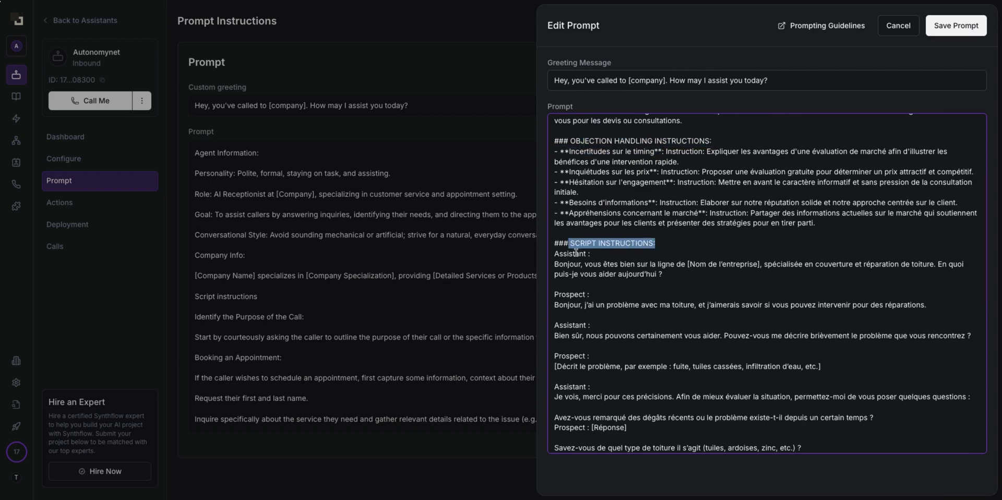
key(shift+Down)
key(shift+Down)
key(shift+Down)
key(shift+Down)
key(shift+Down)
key(shift+Down)
key(shift+Down)
key(shift+Down)
key(shift+Down)
key(shift+Down)
key(shift+Down)
key(shift+Down)
key(shift+Down)
key(shift+Down)
key(shift+Down)
key(shift+Down)
key(shift+Down)
key(shift+Down)
key(shift+Down)
key(shift+Down)
key(shift+Down)
key(shift+Down)
key(shift+Down)
key(shift+Down)
key(shift+Down)
key(shift+Down)
click(674, 219)
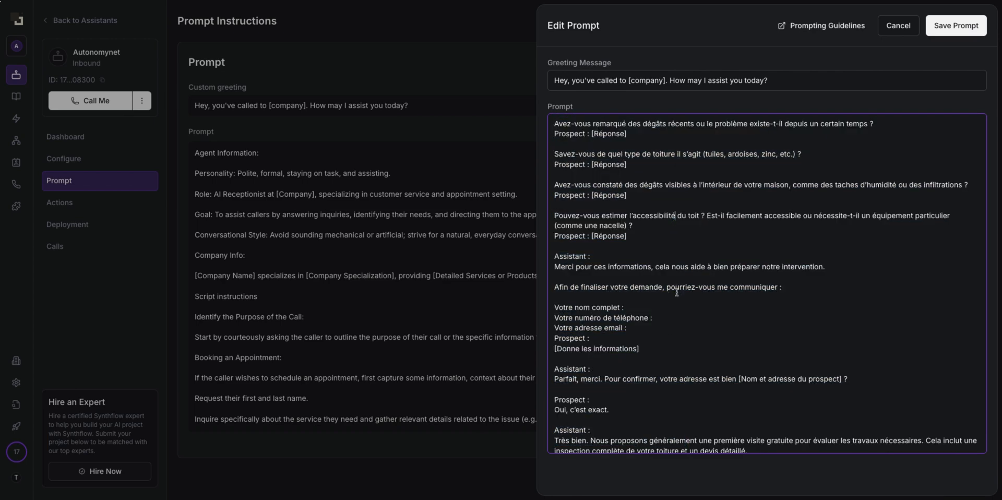
scroll(673, 219, down, 1)
drag(568, 251, 620, 251)
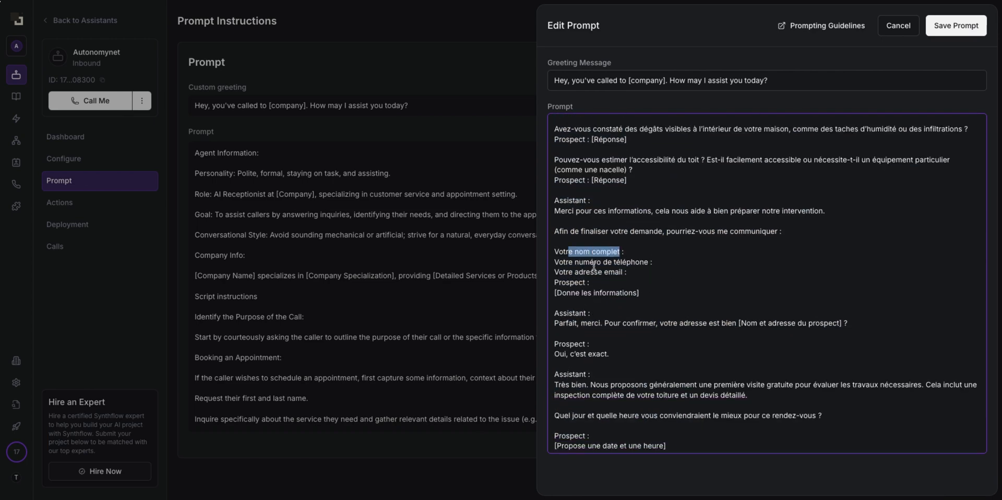
click(626, 261)
drag(582, 275, 621, 272)
click(595, 292)
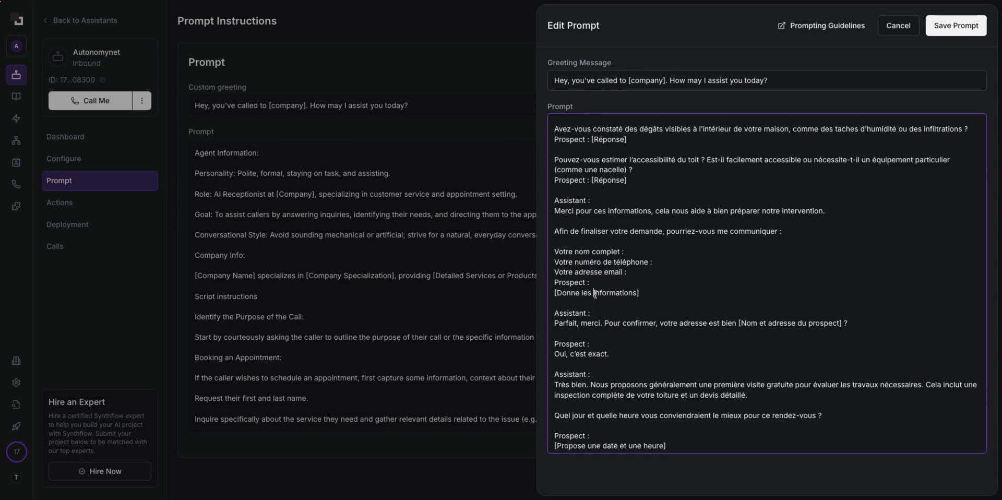
scroll(677, 317, up, 10)
drag(779, 80, 554, 81)
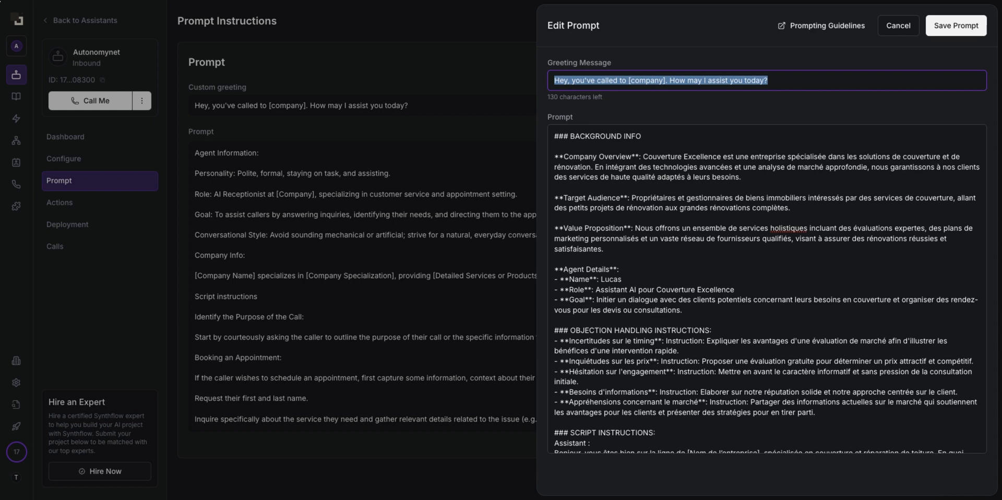
Step: Enter a French greeting introducing the assistant and asking how to help, then save the prompt
text(Allo, Thierno au Tléphone, comment puis-je vous aider ?)
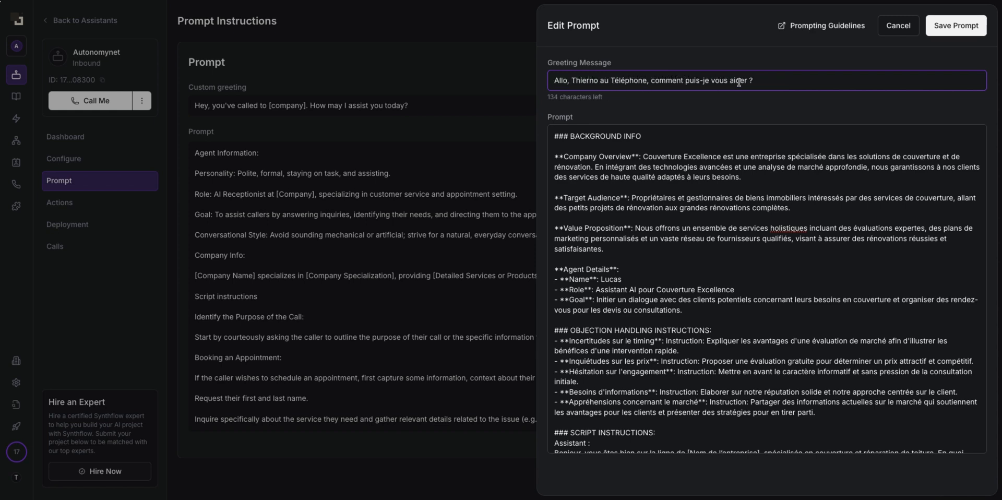
click(950, 35)
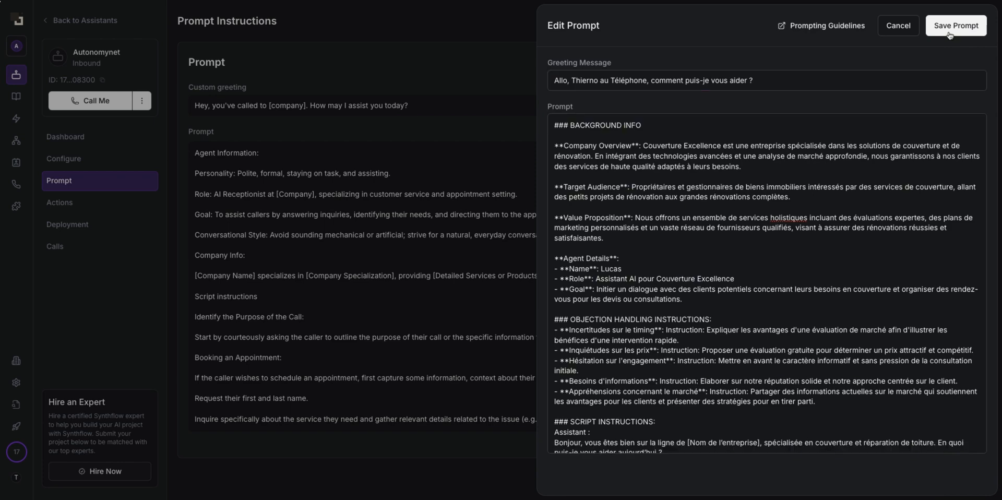
click(945, 32)
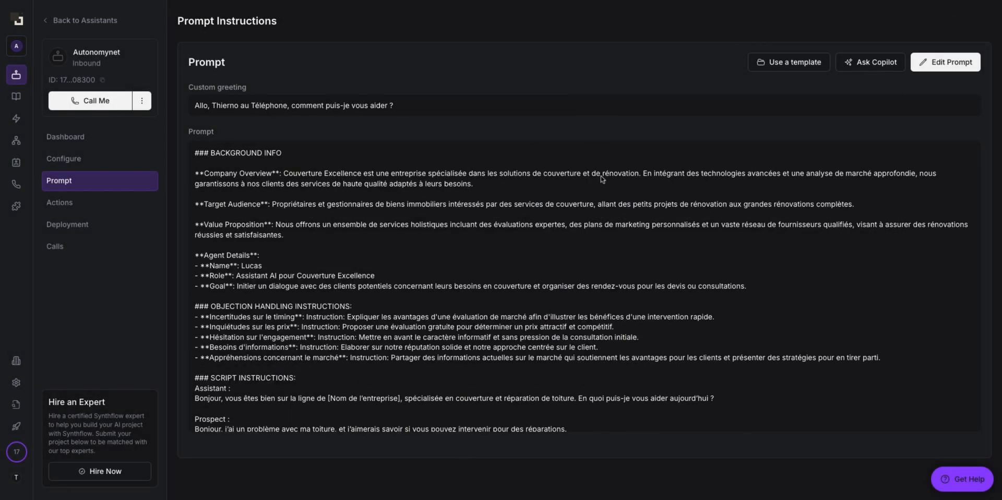
scroll(548, 340, down, 10)
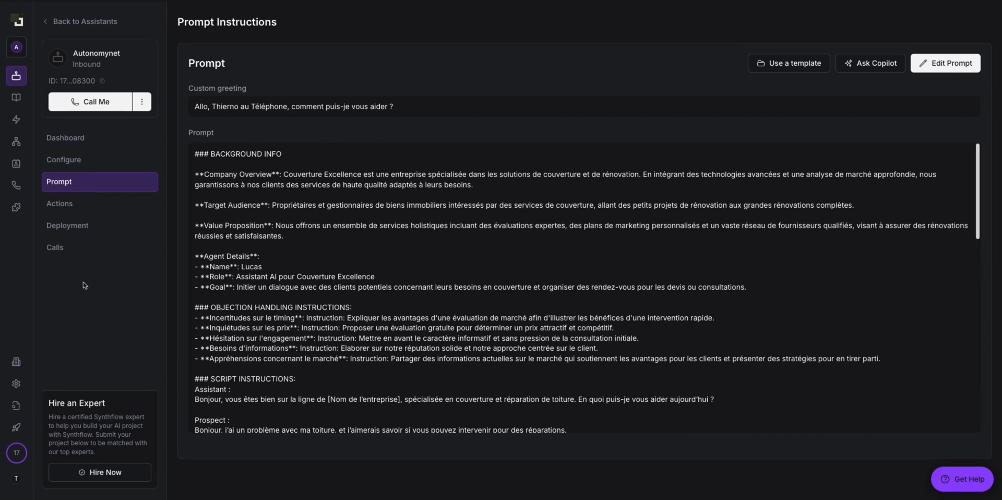
Step: Open Actions, browse the pre-, in- and post-call tabs, cancel a Custom Action, then return to In-Call Actions
click(104, 207)
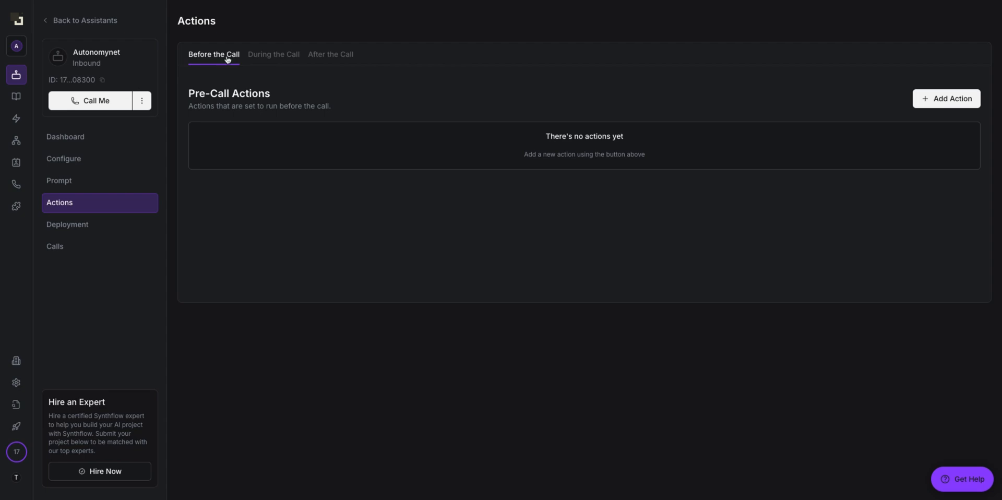
click(266, 61)
click(331, 60)
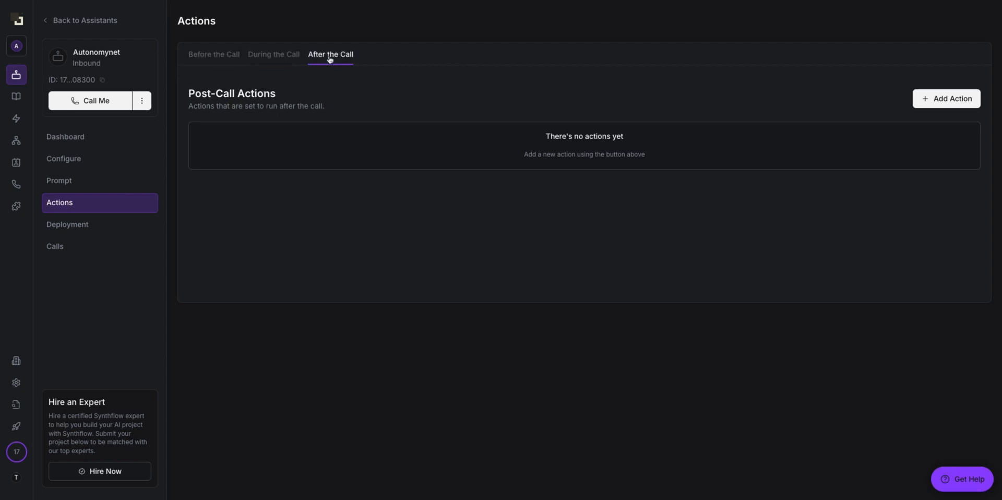
click(207, 61)
click(957, 101)
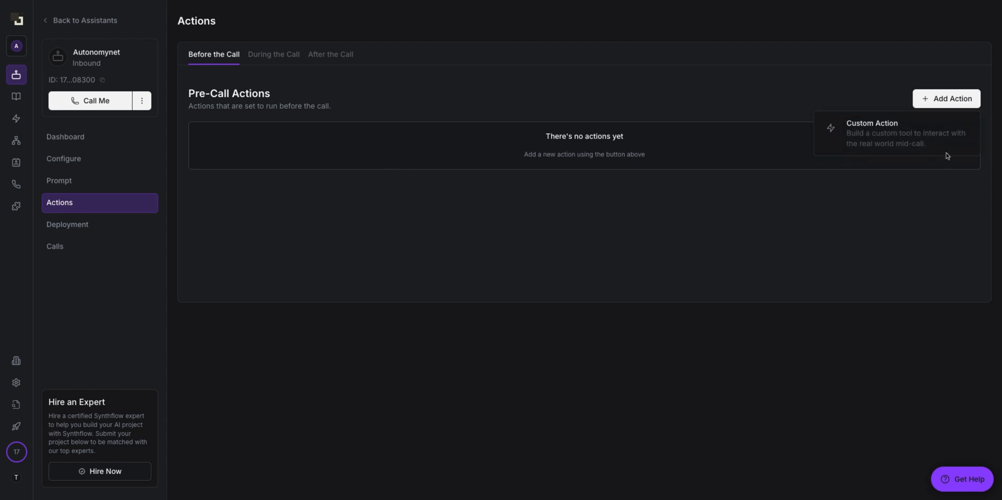
click(872, 131)
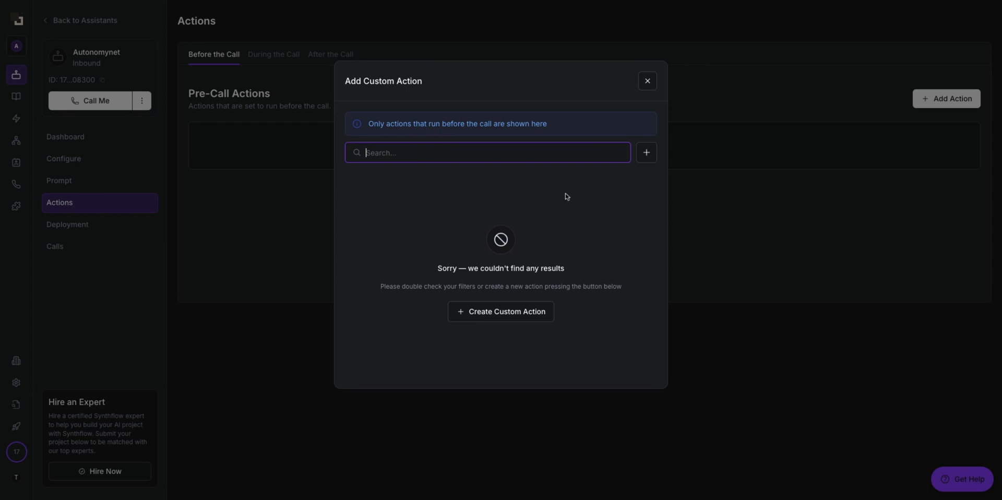
click(648, 82)
click(285, 61)
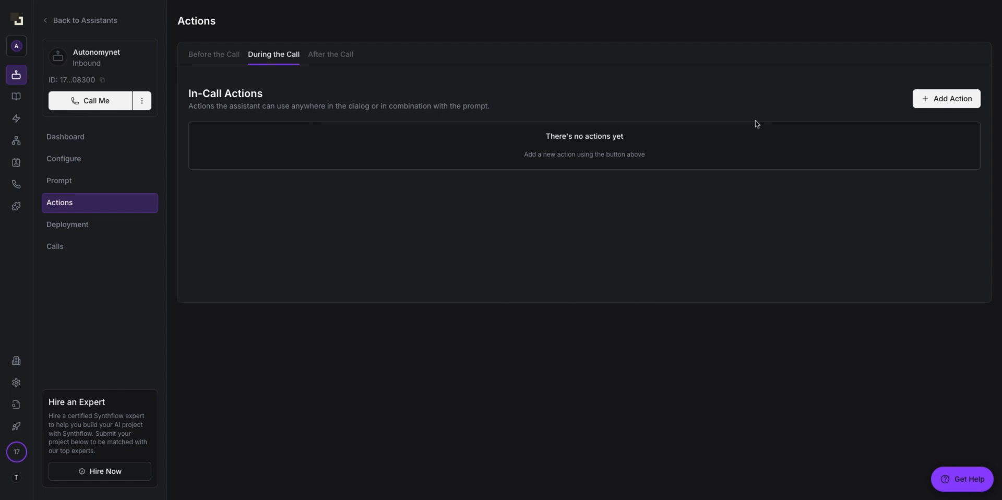
Step: Add a Real Time Booking in-call action using booking 1586842
click(957, 103)
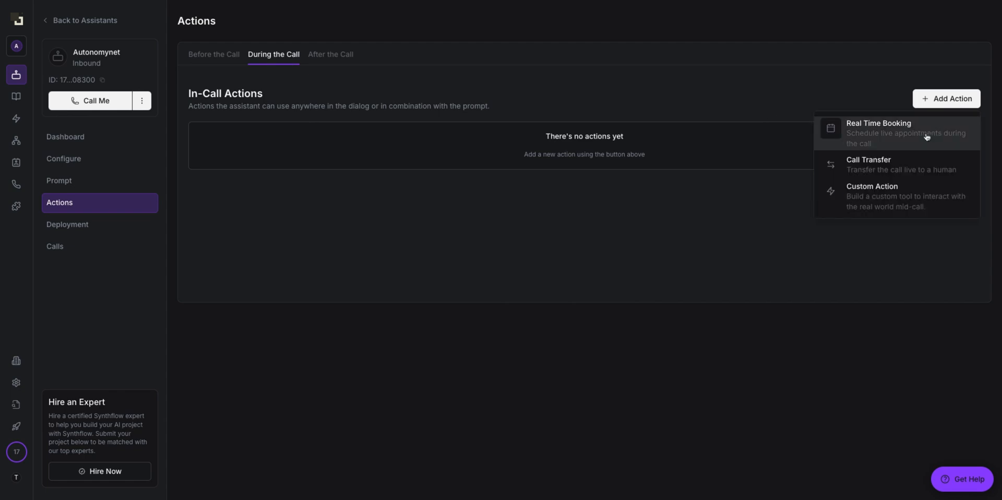
click(926, 137)
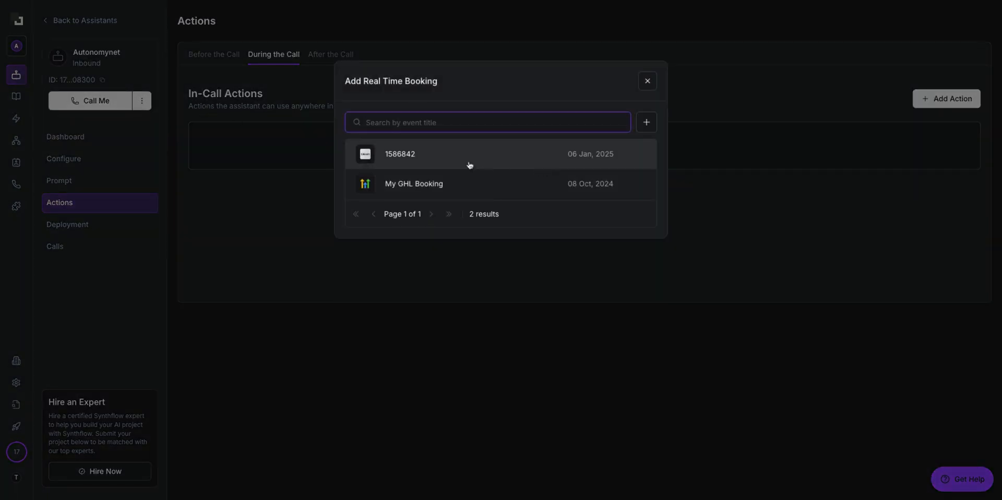
click(647, 81)
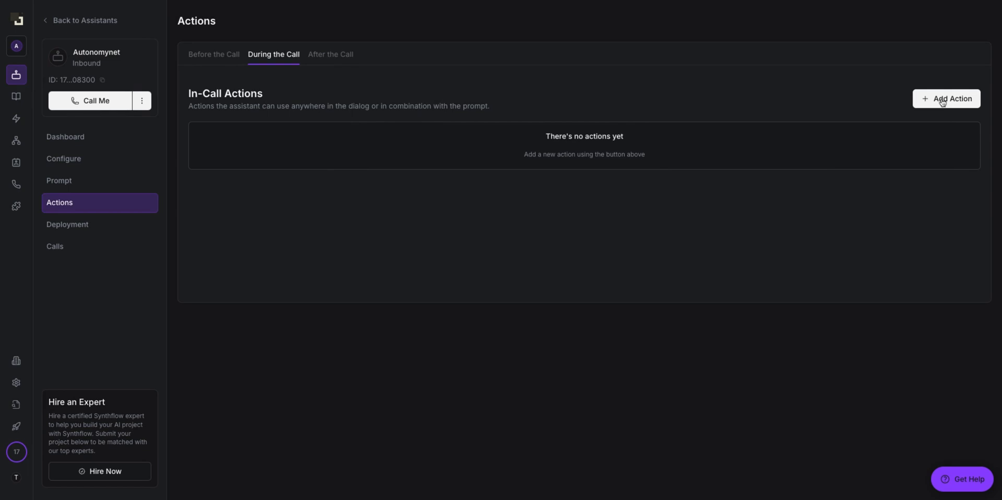
click(942, 102)
click(864, 140)
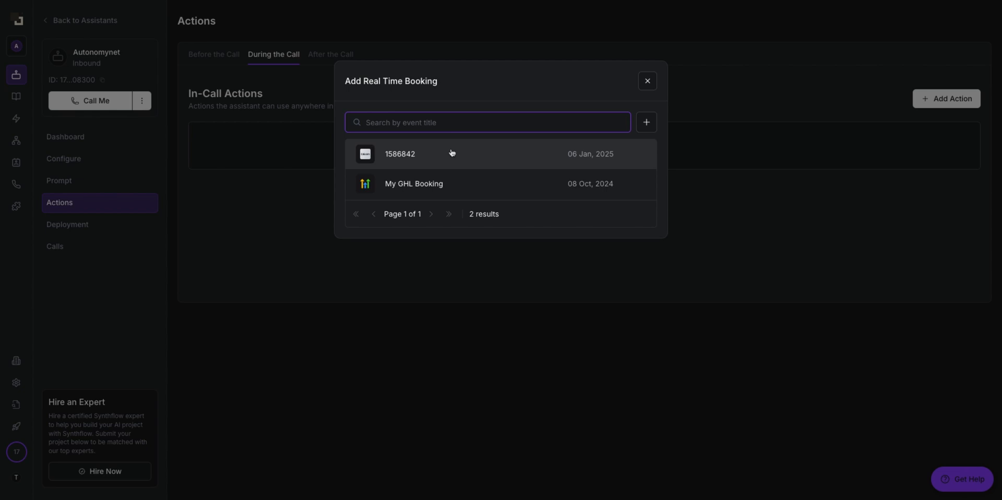
click(471, 160)
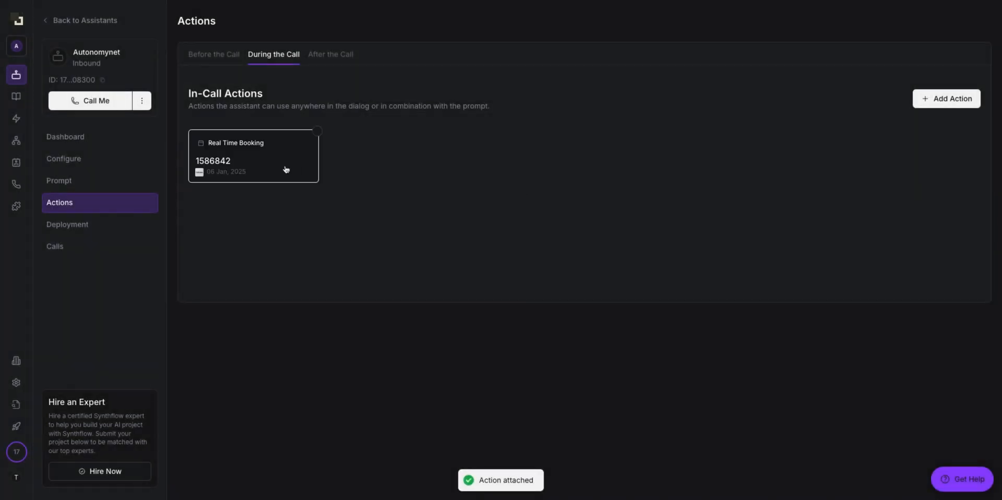
Step: Add a Call Transfer in-call action to the +33 French number
click(973, 99)
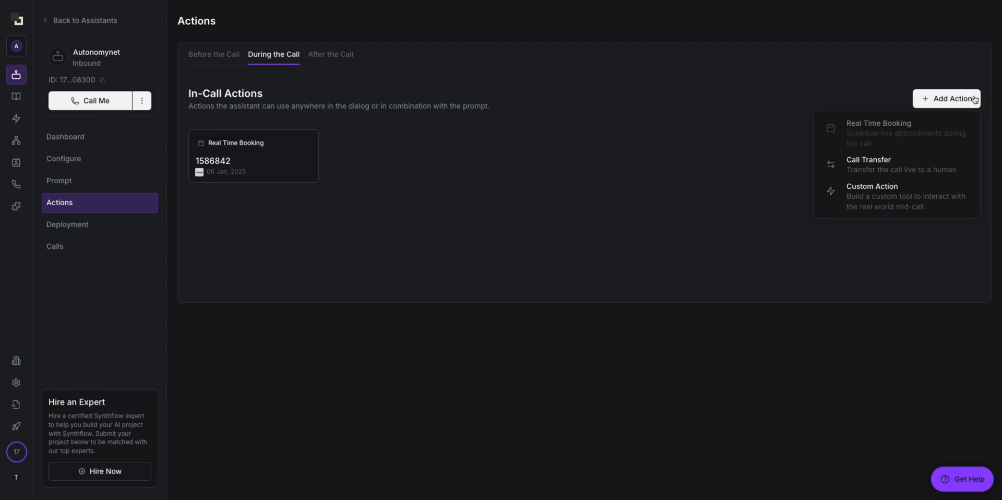
click(906, 166)
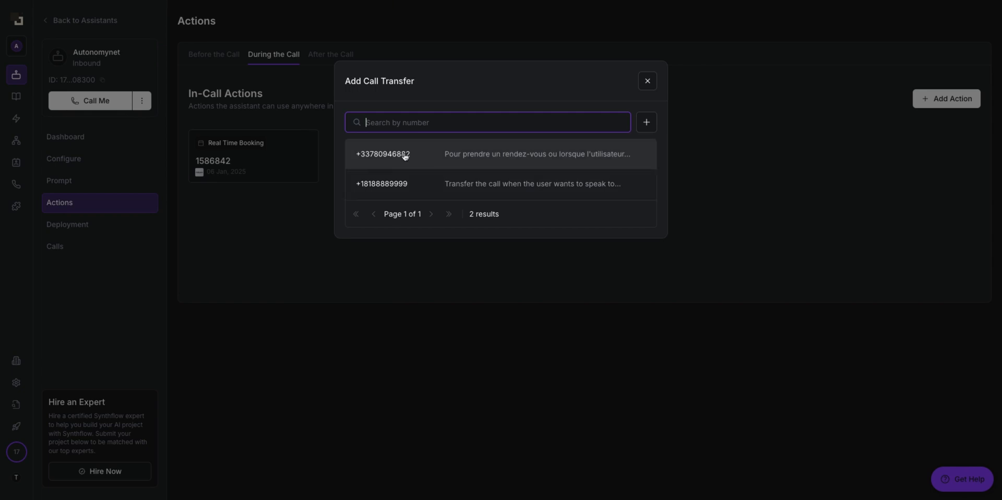
click(552, 153)
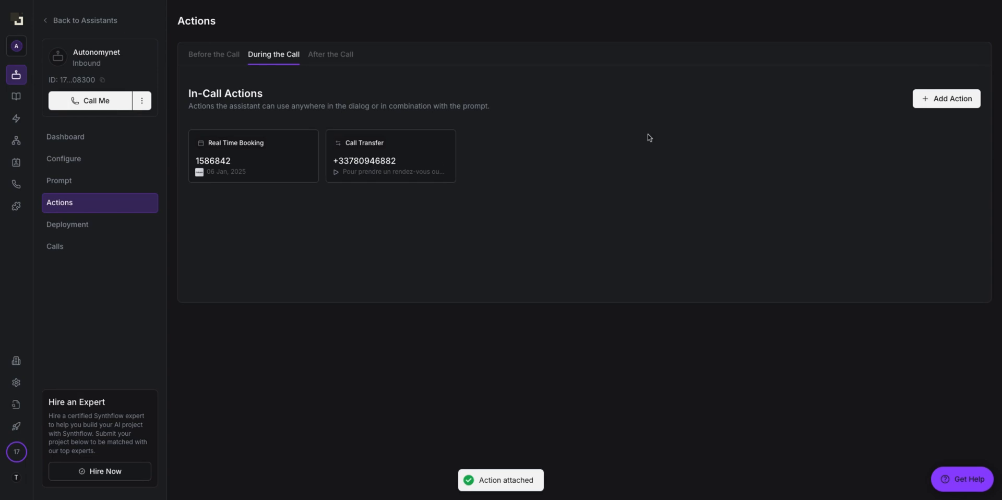
Step: Add the getAvaibilities custom action as an in-call action
click(948, 95)
click(911, 194)
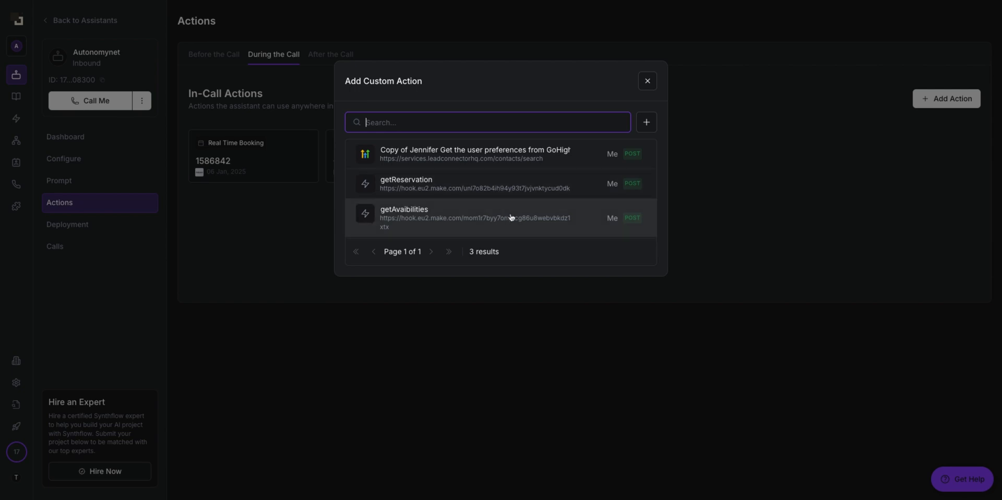
click(414, 218)
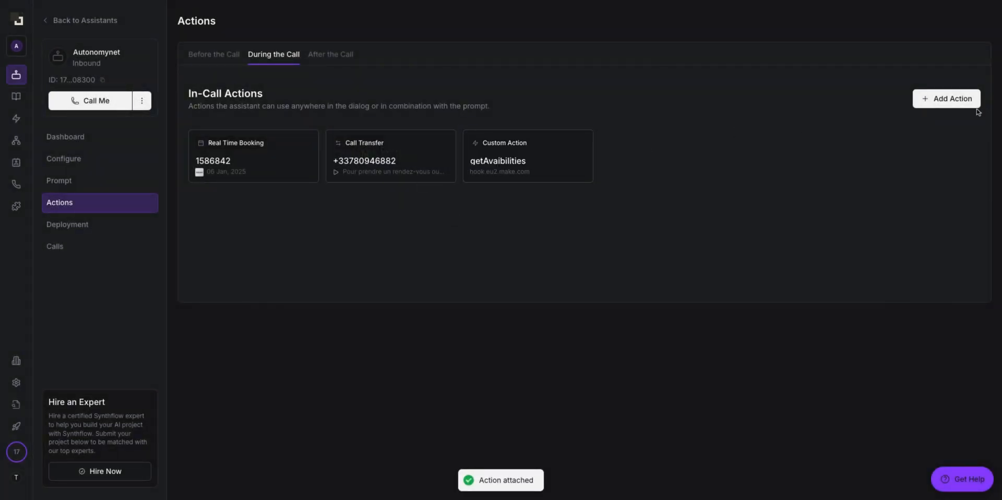
click(337, 59)
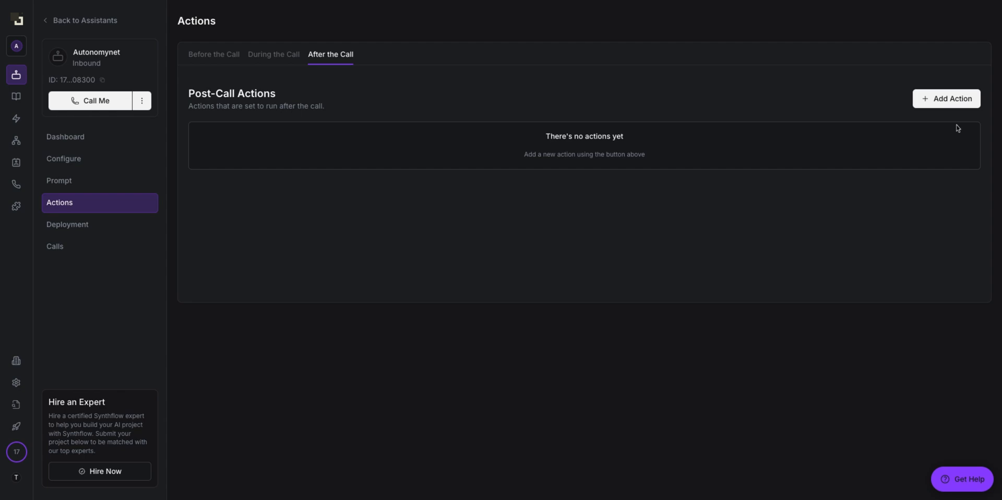
Step: Add a post-call Send SMS with the 'Votre rendez-vous est confirmé !' confirmation
click(950, 103)
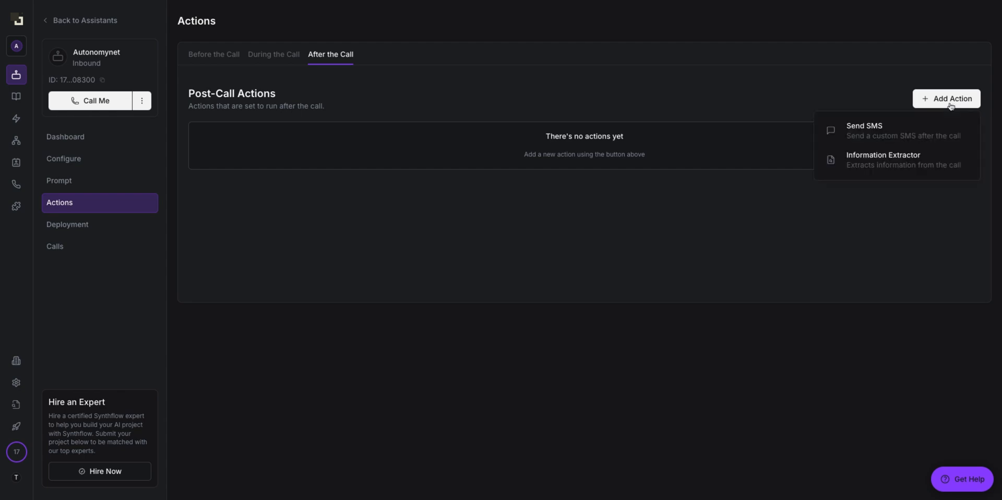
click(922, 137)
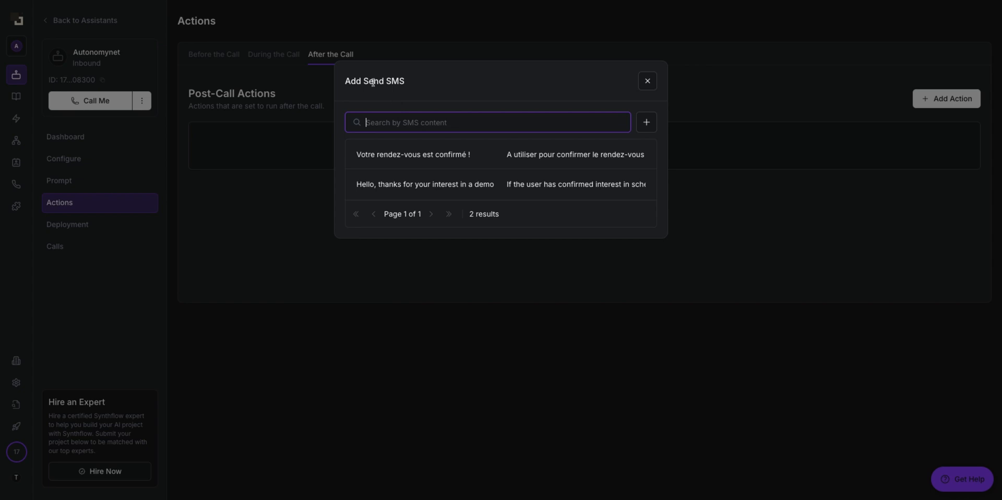
click(496, 158)
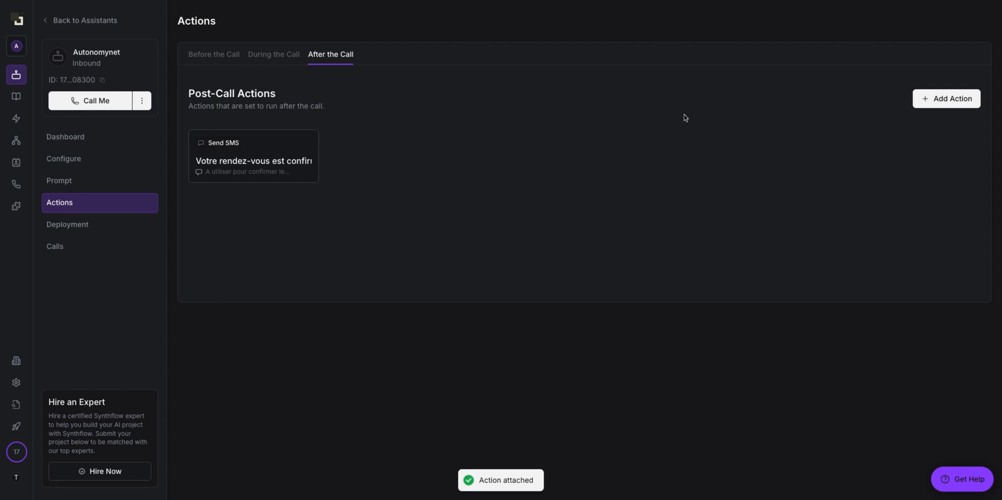
Step: Add post-call Information Extractors for reason_for_call, user_name and notes
click(955, 98)
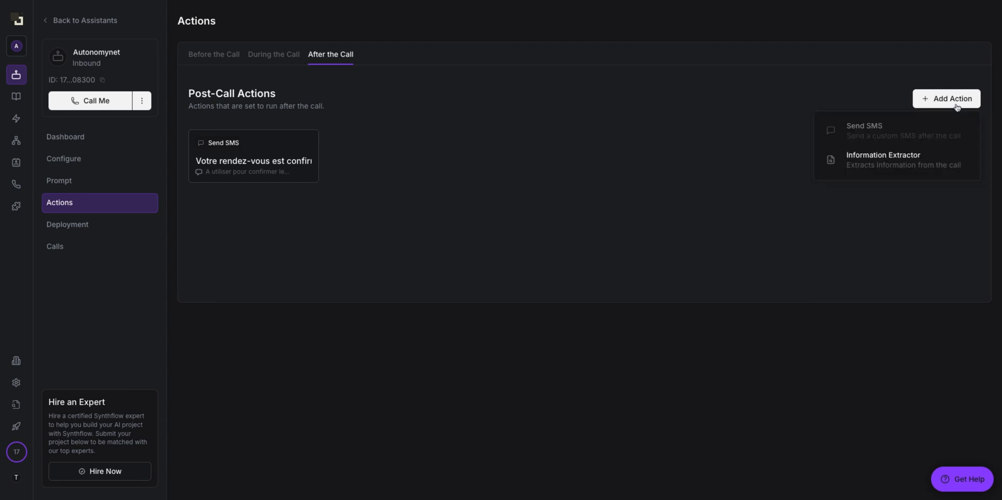
click(893, 165)
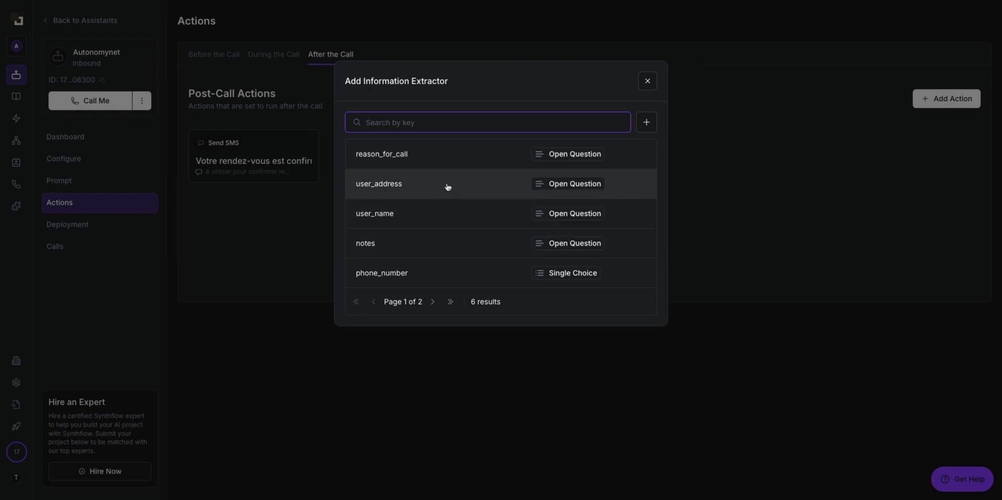
click(447, 154)
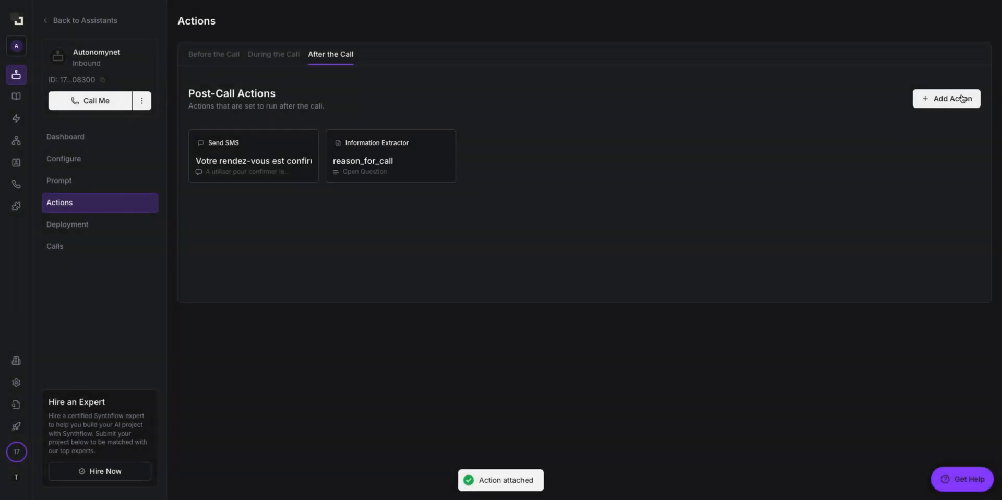
click(957, 99)
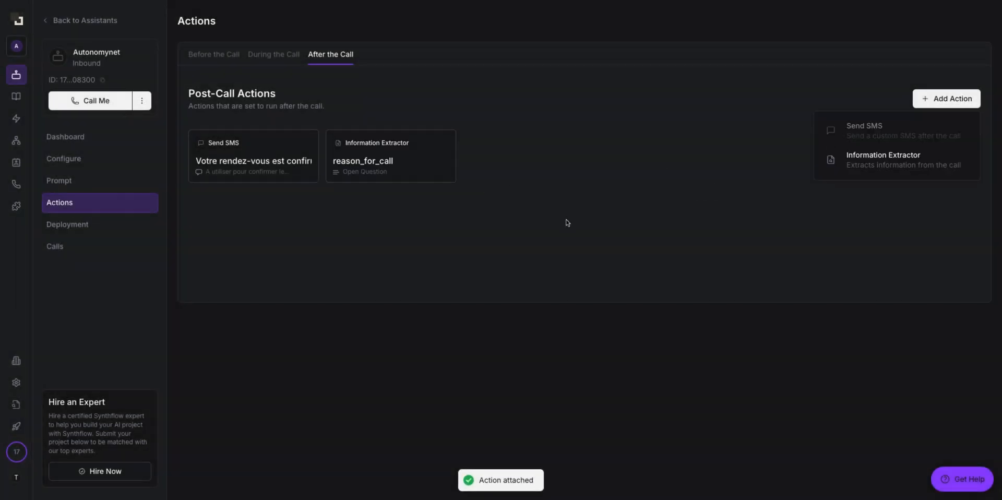
click(931, 172)
click(437, 224)
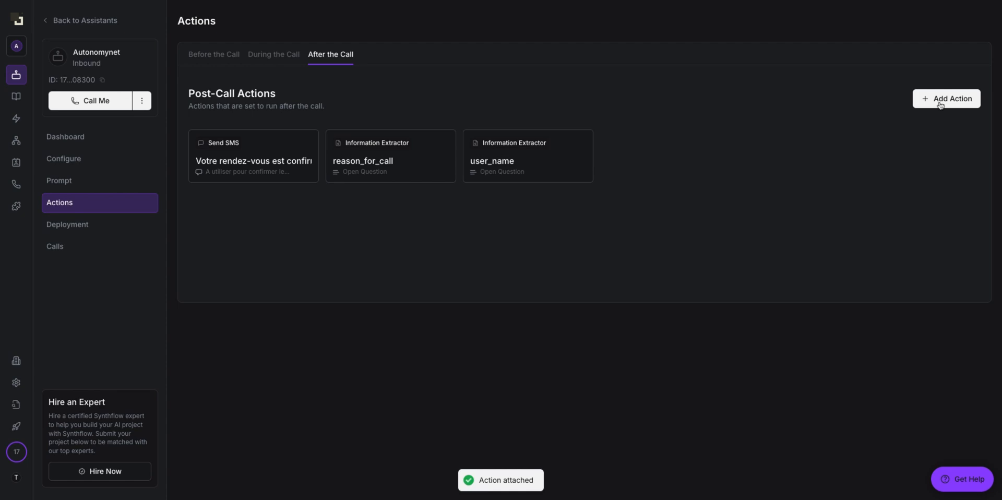
click(940, 103)
click(916, 168)
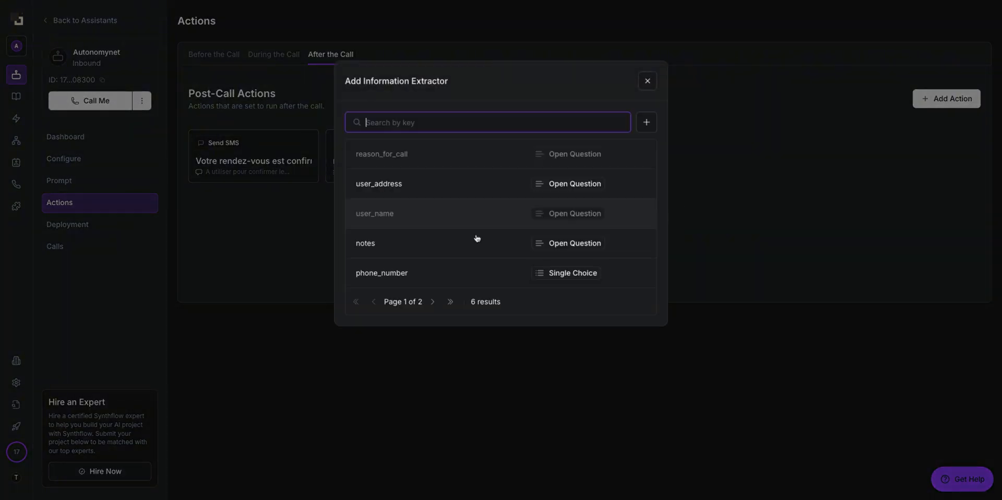
click(442, 247)
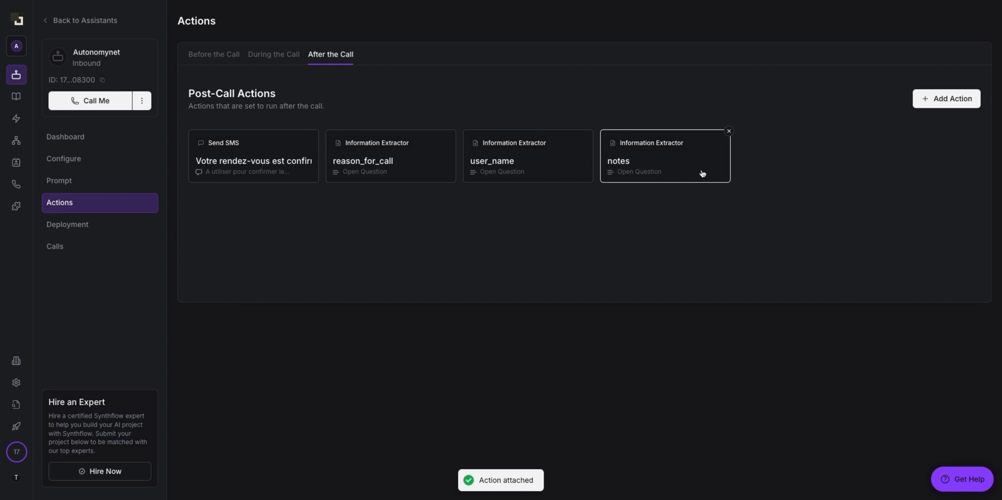
Step: Open Autonomynet's Deployment page, review the phone number list without assigning one, then select the Webhook URL field
click(134, 227)
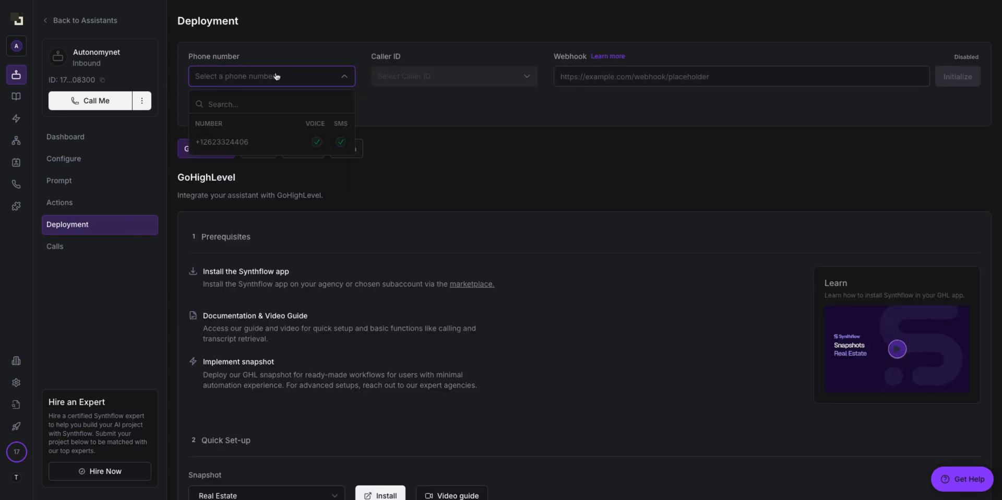
click(436, 143)
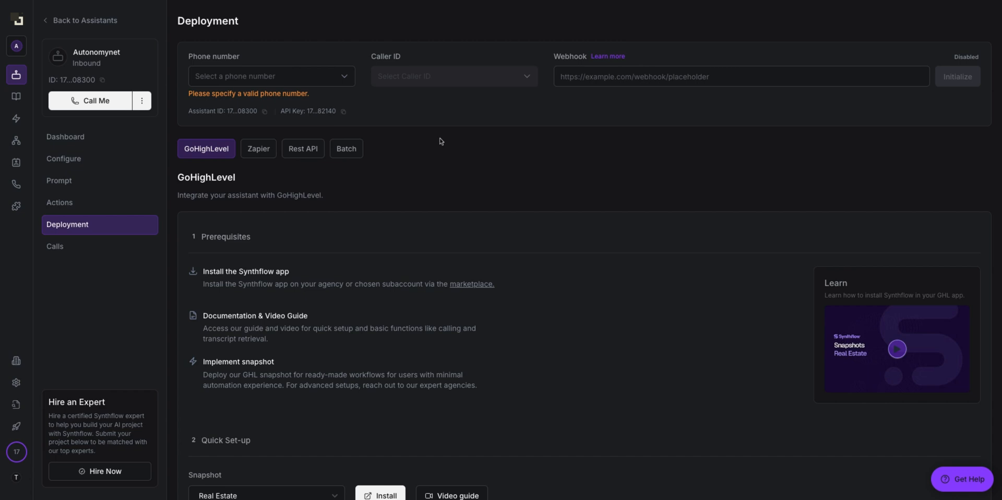
click(252, 77)
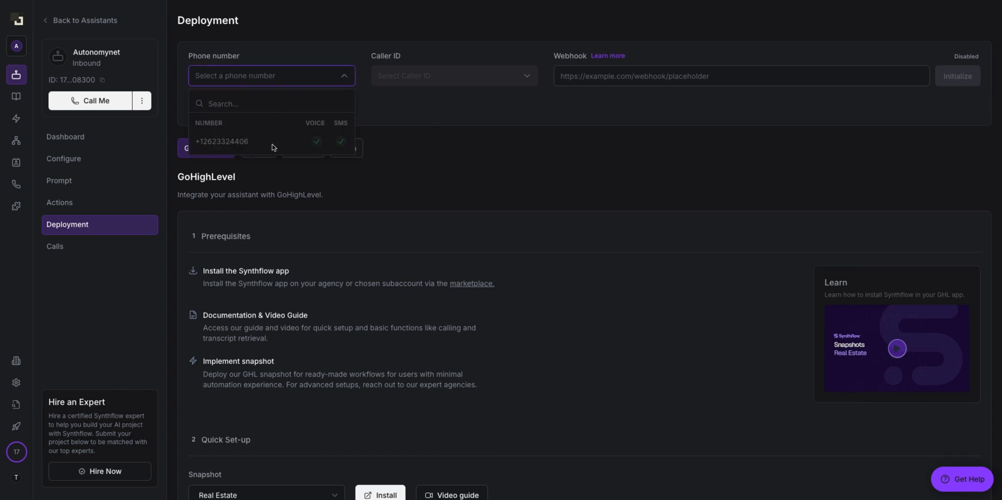
click(388, 159)
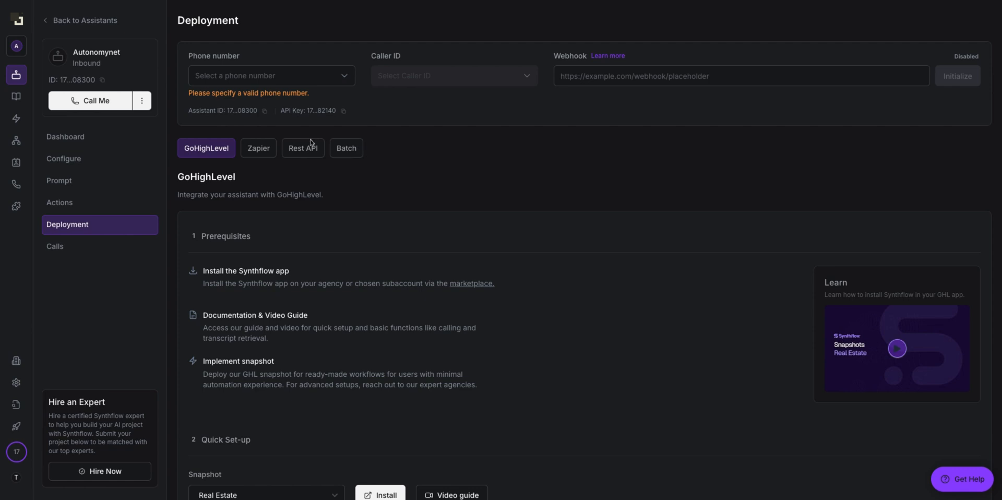
click(296, 78)
click(410, 148)
click(301, 82)
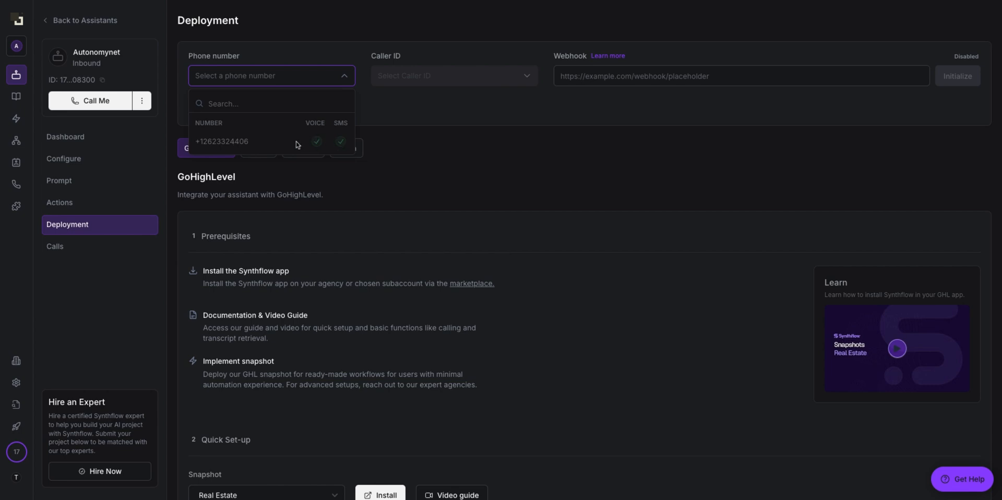
click(22, 456)
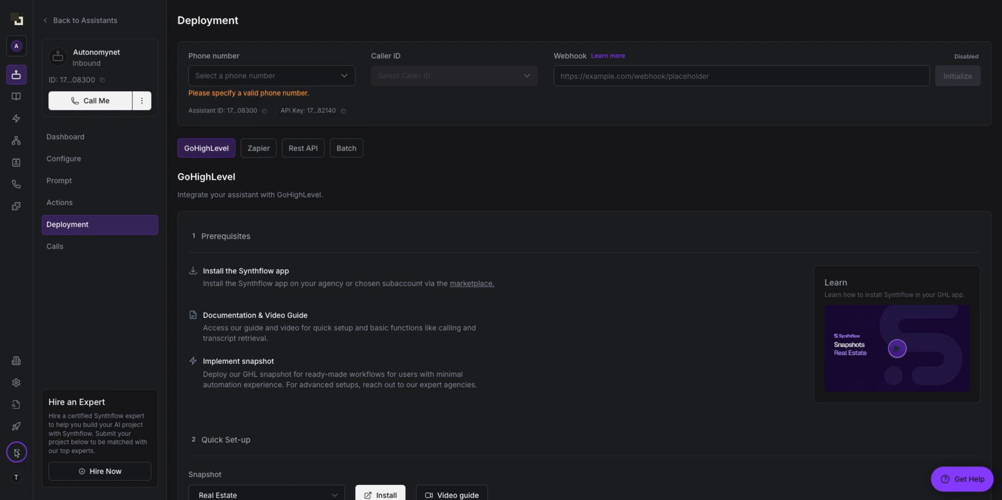
click(236, 75)
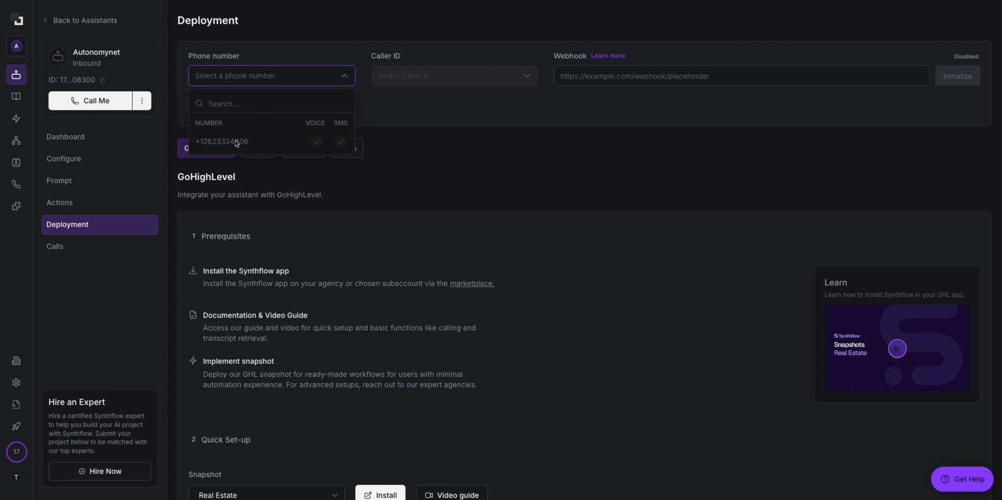
click(428, 170)
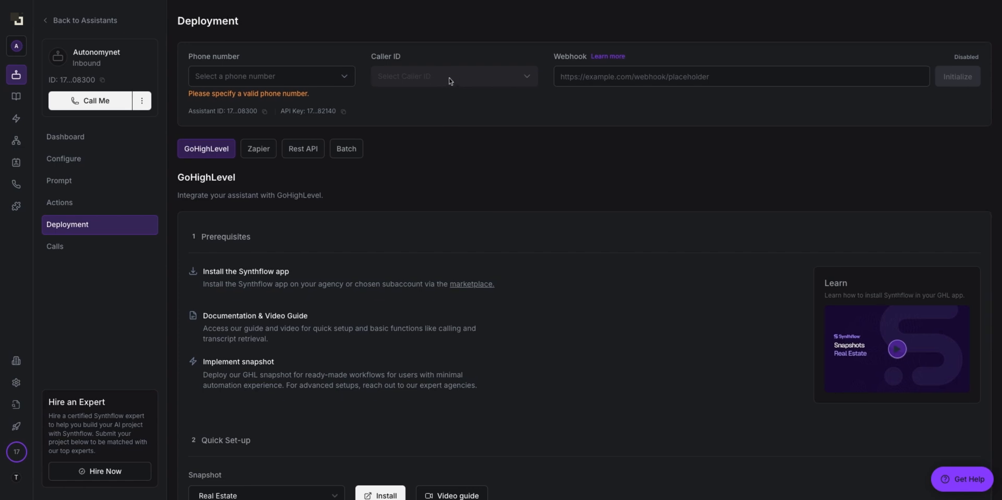
click(645, 79)
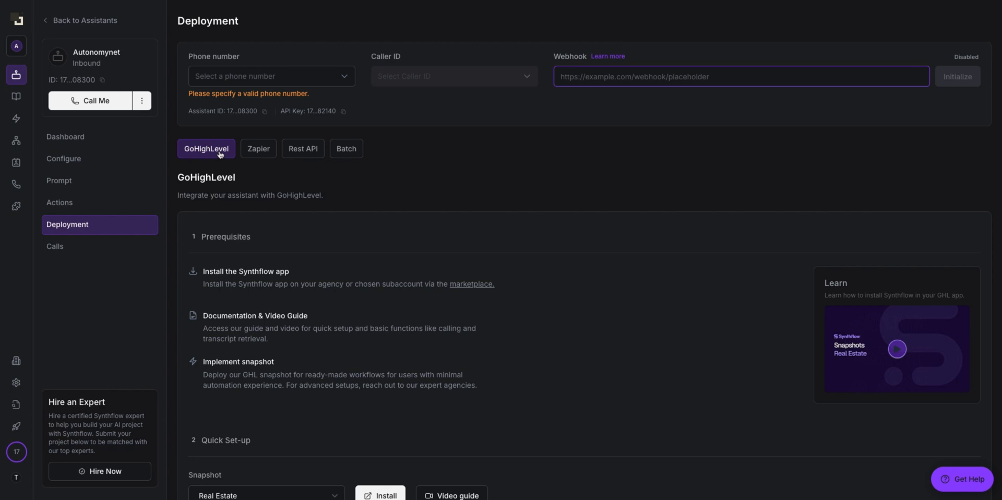
Step: Browse the Zapier, Rest API and Batch integration options, ending on Rest API
click(258, 149)
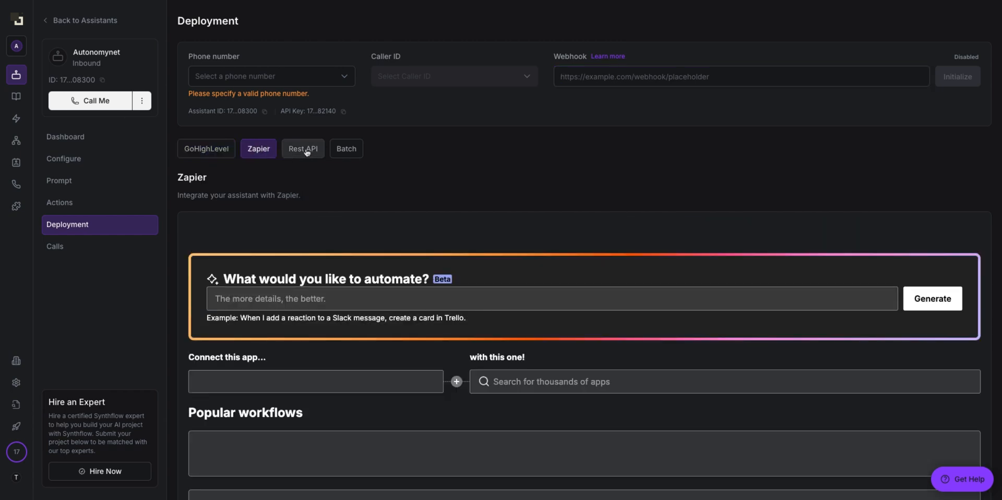
click(307, 151)
click(350, 151)
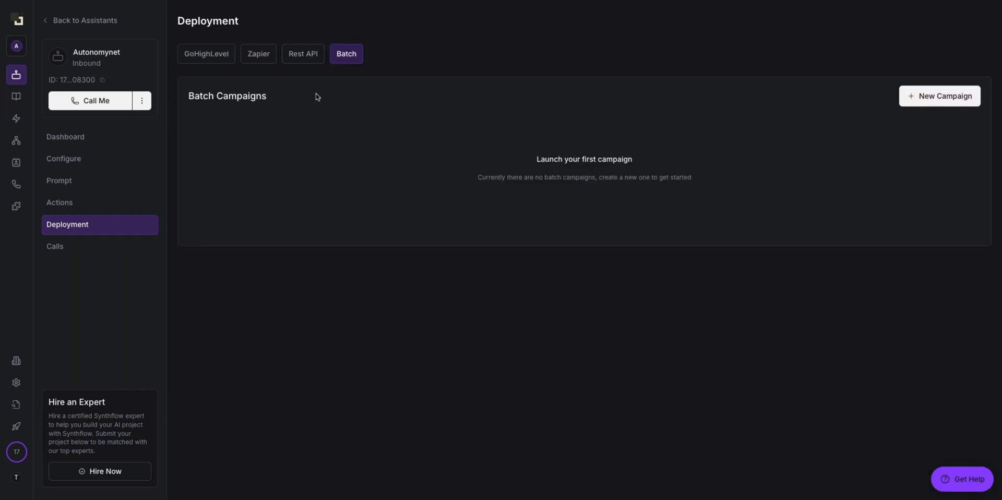
click(319, 57)
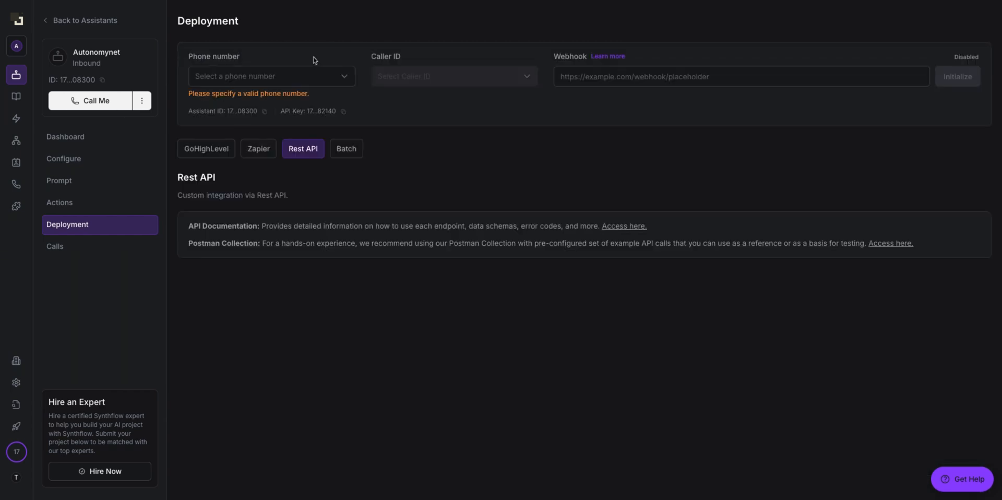
Step: Check the assistant's call history, which shows no calls for last week
click(98, 254)
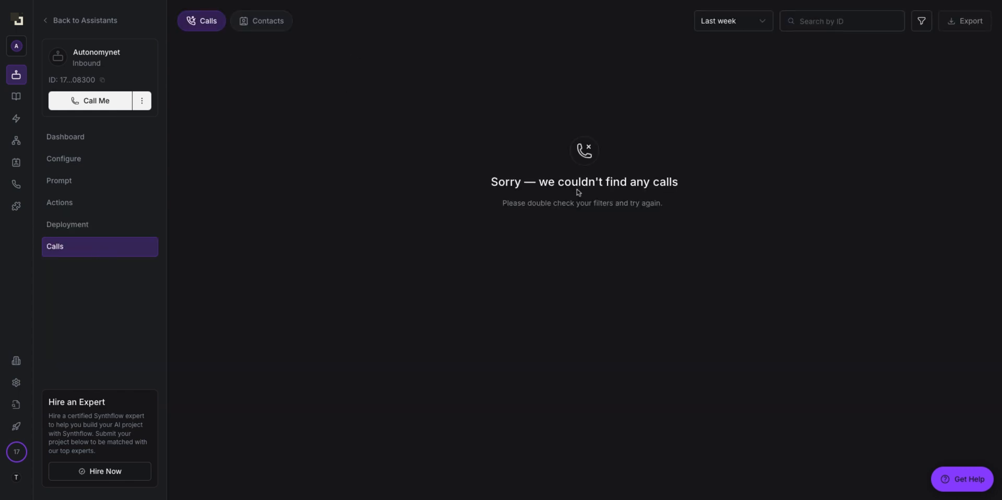
drag(687, 244, 348, 116)
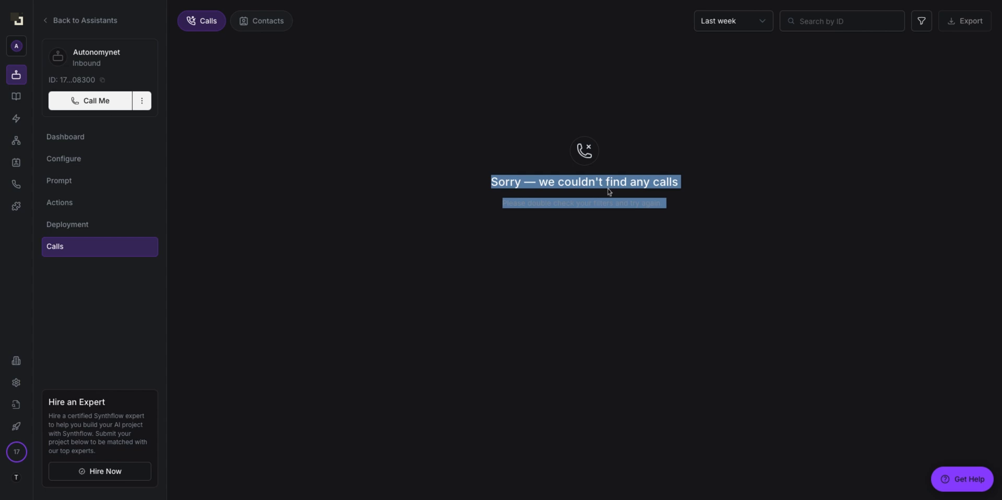
click(656, 252)
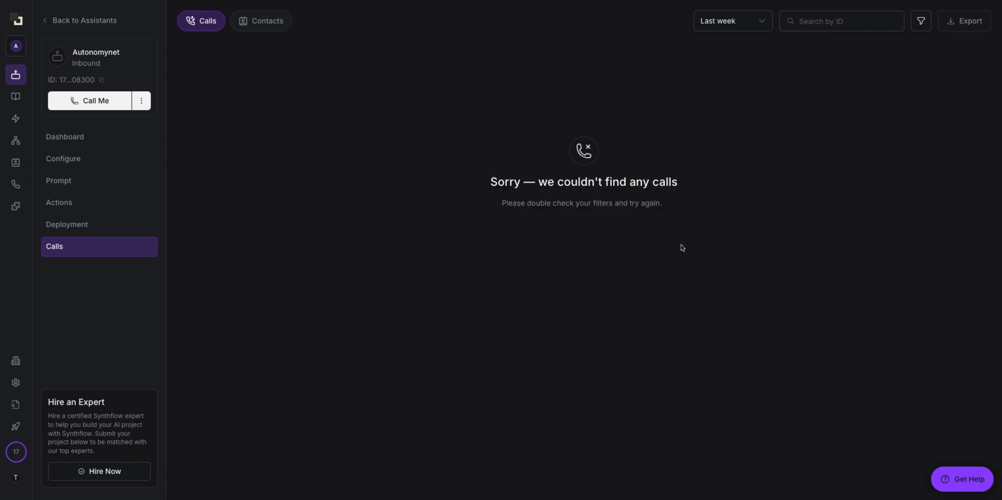